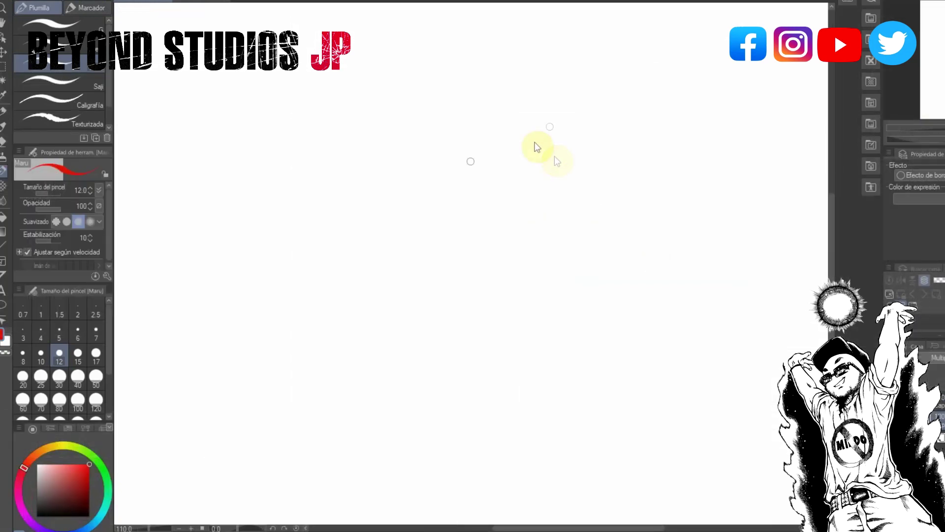
Step: Sketch an upward-arching eye guideline across the canvas and a vertical centre line through it in red
mouse_move(339, 175)
mouse_down()
mouse_move(426, 149)
mouse_move(375, 161)
mouse_move(517, 176)
mouse_up()
mouse_move(287, 206)
mouse_down()
mouse_move(546, 192)
mouse_move(276, 212)
mouse_move(560, 236)
mouse_move(264, 230)
mouse_move(594, 252)
mouse_up()
drag(436, 27, 433, 232)
drag(435, 53, 436, 344)
drag(435, 144, 433, 380)
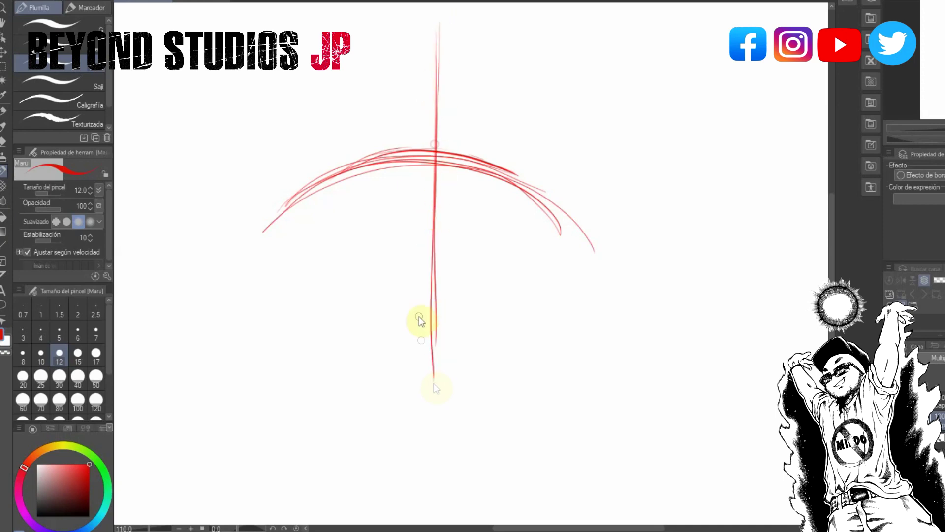
Step: Rough in both eye shapes along the arched guideline, one on each side of the centre line
drag(941, 127, 944, 128)
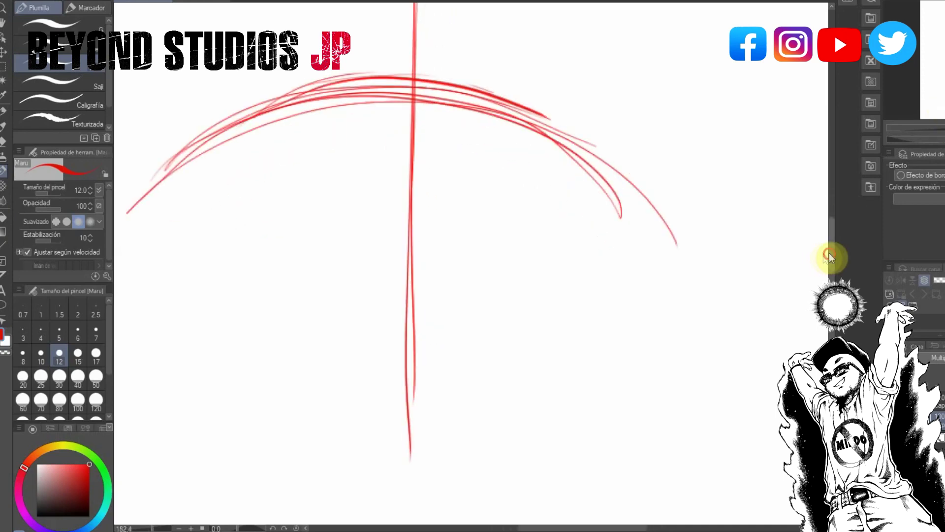
drag(832, 254, 832, 234)
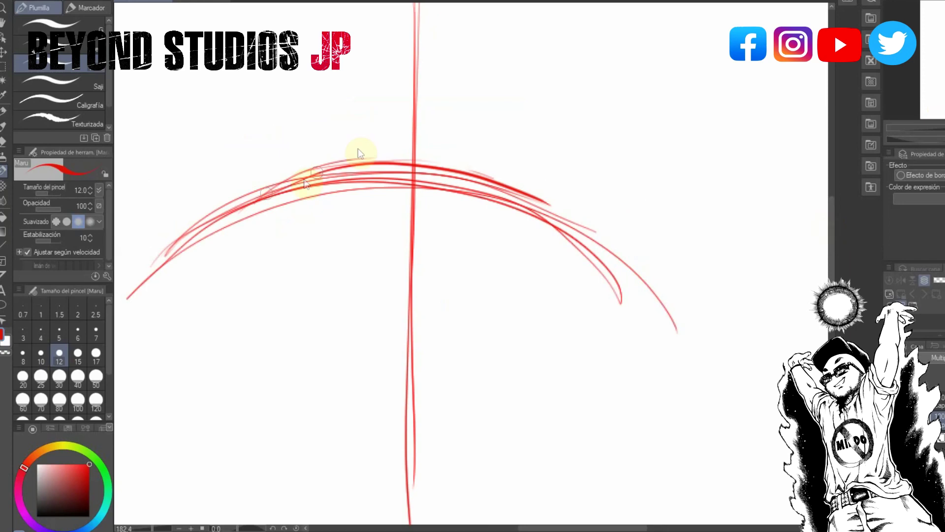
mouse_move(350, 185)
mouse_down()
mouse_move(236, 213)
mouse_move(235, 222)
mouse_move(304, 226)
mouse_up()
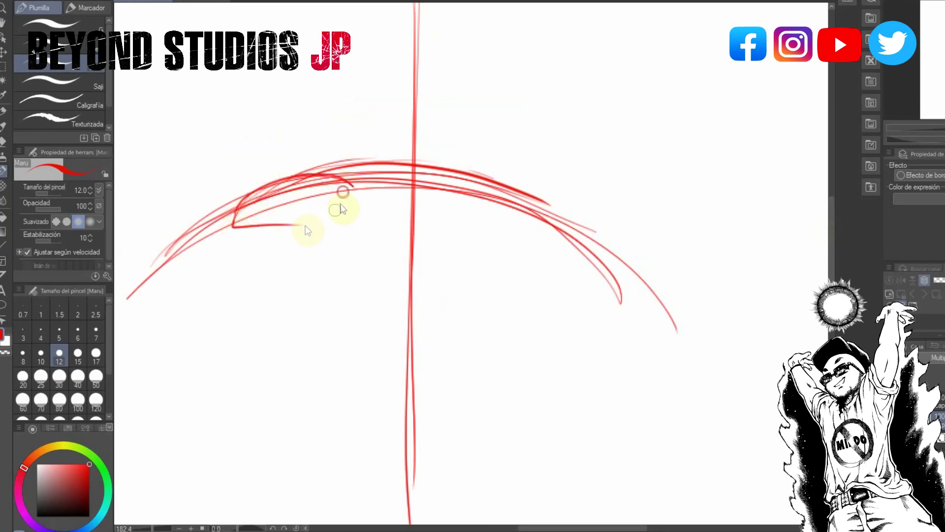
mouse_move(348, 186)
mouse_down()
mouse_move(361, 201)
mouse_move(341, 185)
mouse_move(288, 186)
mouse_move(289, 217)
mouse_up()
mouse_move(459, 196)
mouse_down()
mouse_move(482, 184)
mouse_move(561, 221)
mouse_up()
mouse_move(498, 184)
mouse_down()
mouse_move(462, 201)
mouse_move(561, 234)
mouse_up()
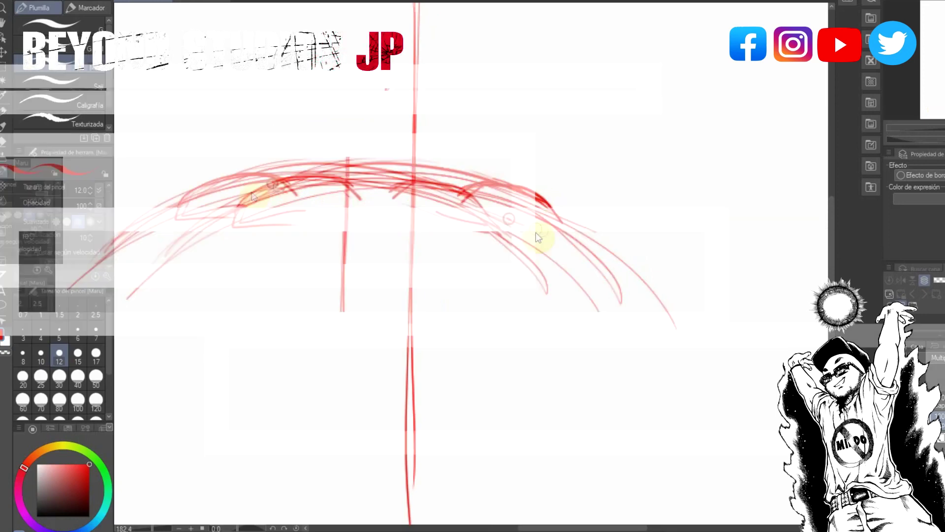
mouse_move(348, 195)
mouse_down()
mouse_move(269, 184)
mouse_move(236, 221)
mouse_move(259, 195)
mouse_move(254, 215)
mouse_up()
Step: Darken the upper lids, lower lids and outer corners of both eyes with brush size 10
click(41, 355)
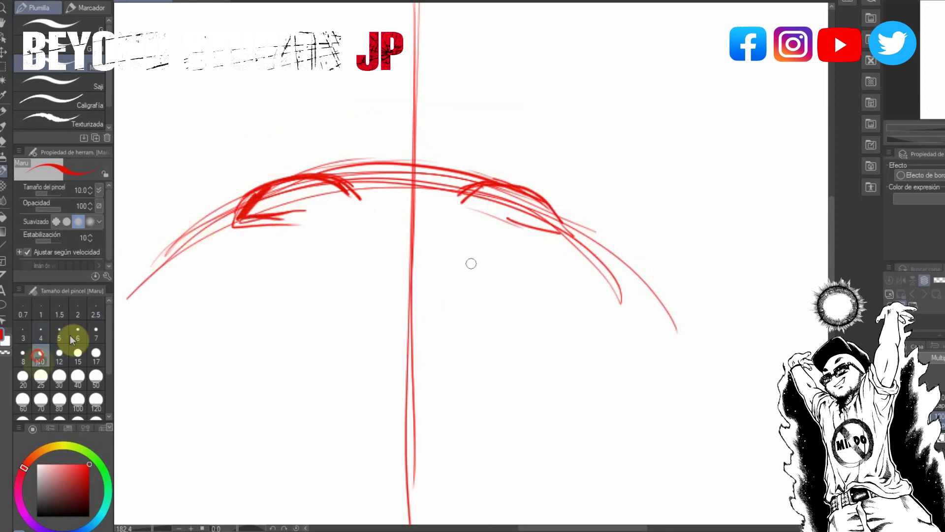
drag(253, 199, 338, 191)
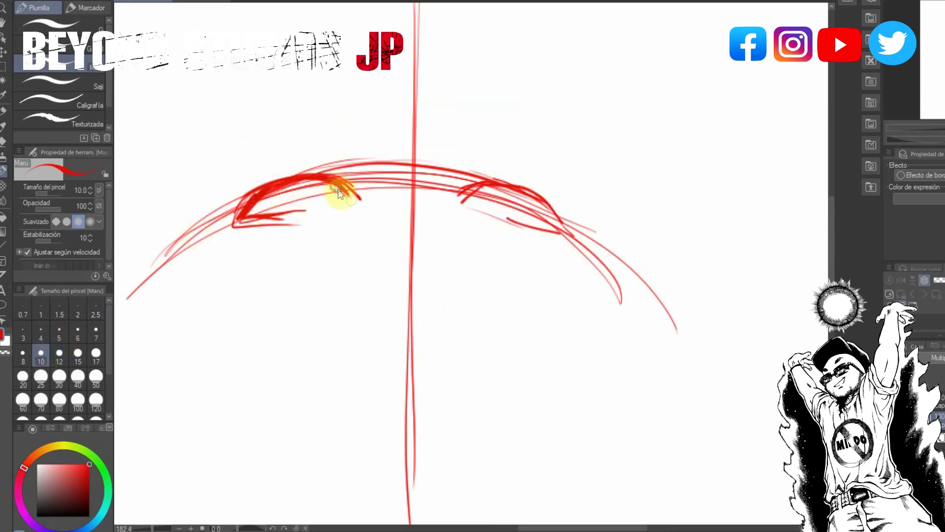
drag(242, 217, 312, 212)
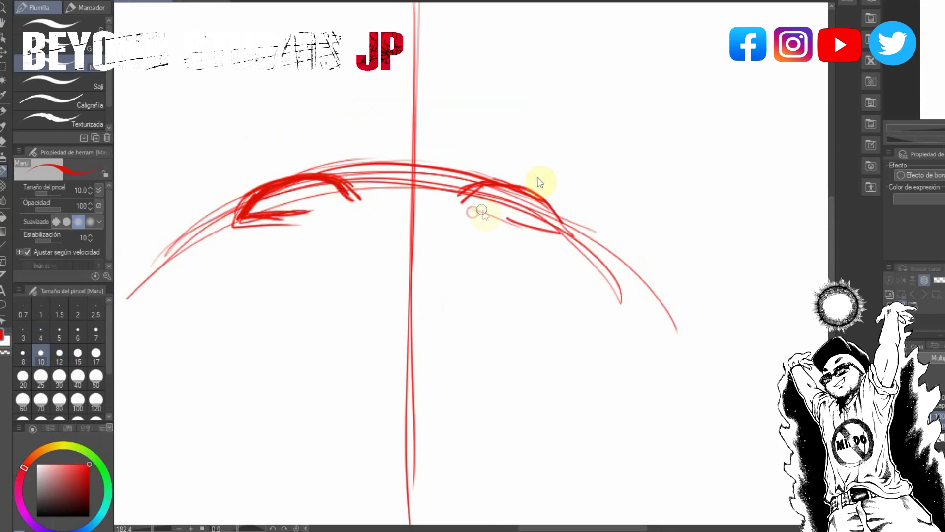
drag(470, 212, 495, 211)
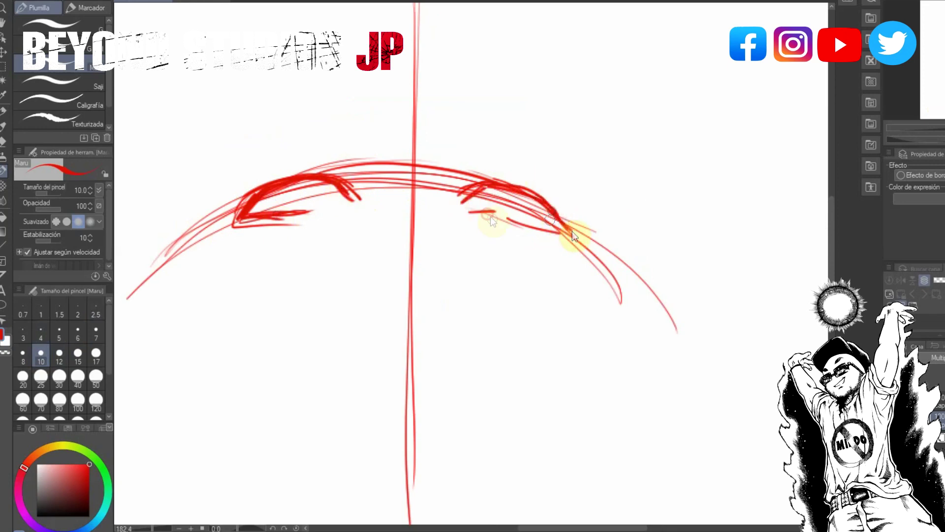
drag(548, 231, 567, 233)
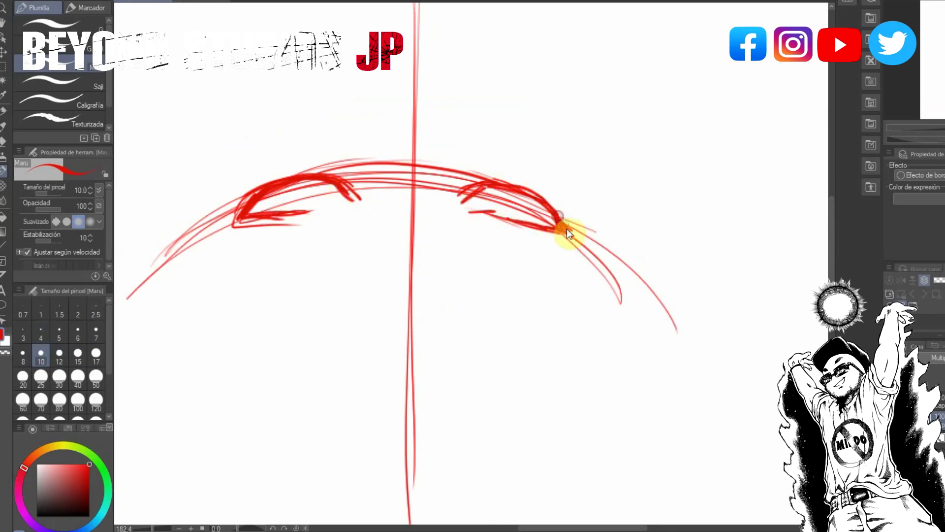
mouse_move(493, 216)
mouse_down()
mouse_move(538, 222)
mouse_move(534, 196)
mouse_move(553, 210)
mouse_up()
Step: Draw two slanted, angular eyebrows above the eyes
mouse_move(375, 140)
mouse_down()
mouse_move(347, 129)
mouse_move(297, 113)
mouse_up()
mouse_move(374, 143)
mouse_down()
mouse_move(282, 115)
mouse_move(386, 152)
mouse_up()
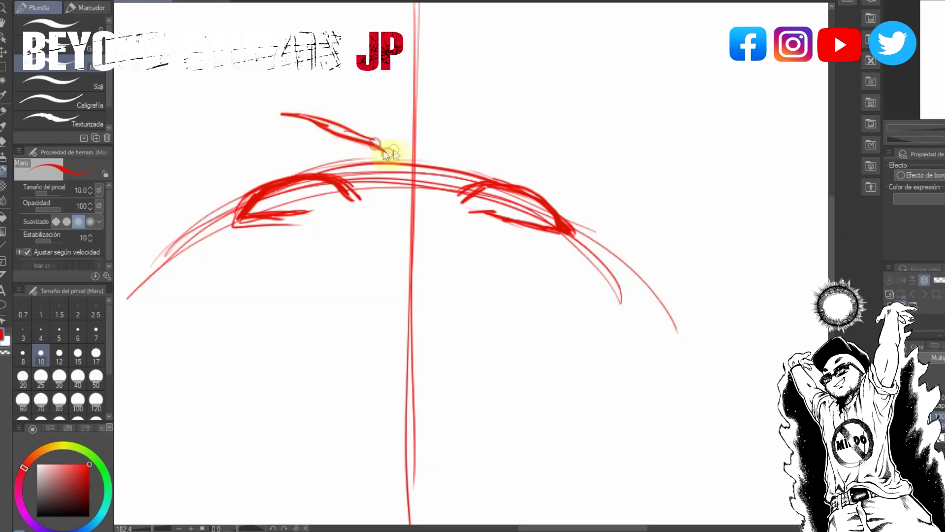
mouse_move(448, 168)
mouse_down()
mouse_move(518, 158)
mouse_move(510, 156)
mouse_move(467, 160)
mouse_move(525, 157)
mouse_move(495, 167)
mouse_move(553, 156)
mouse_move(569, 167)
mouse_up()
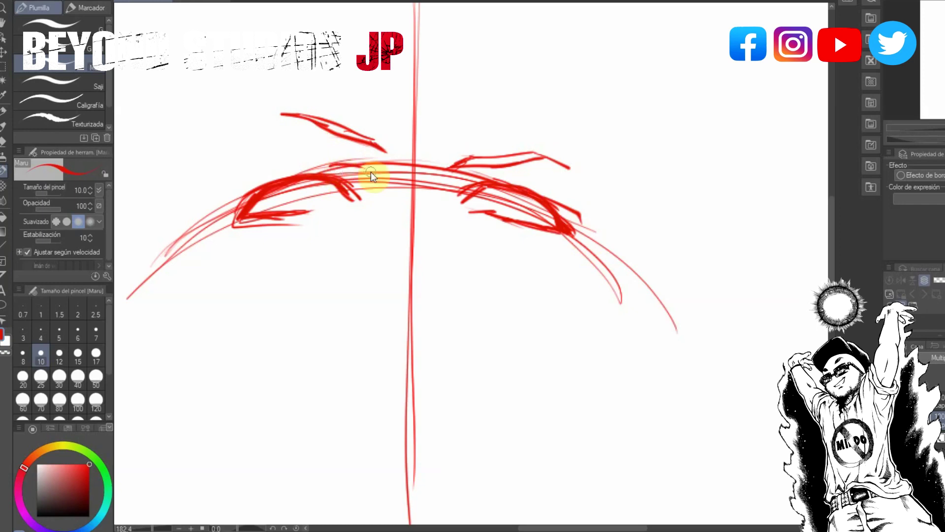
Step: Draw a round iris with a small dot pupil inside each eye
drag(301, 213, 318, 208)
mouse_move(302, 184)
mouse_down()
mouse_move(293, 208)
mouse_move(319, 190)
mouse_move(320, 198)
mouse_move(305, 183)
mouse_move(288, 210)
mouse_move(310, 183)
mouse_move(321, 206)
mouse_up()
mouse_move(502, 194)
mouse_down()
mouse_move(488, 215)
mouse_move(514, 192)
mouse_move(520, 215)
mouse_move(525, 201)
mouse_move(498, 196)
mouse_up()
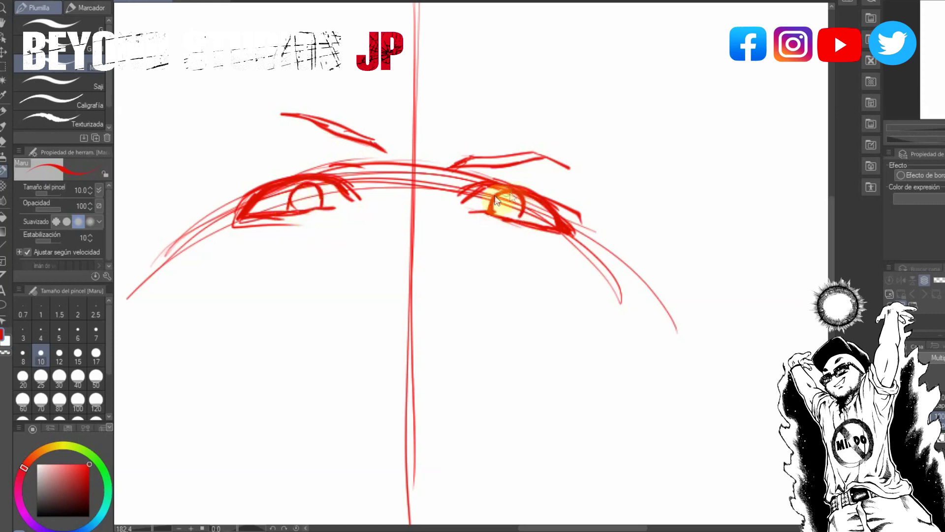
drag(300, 185, 289, 207)
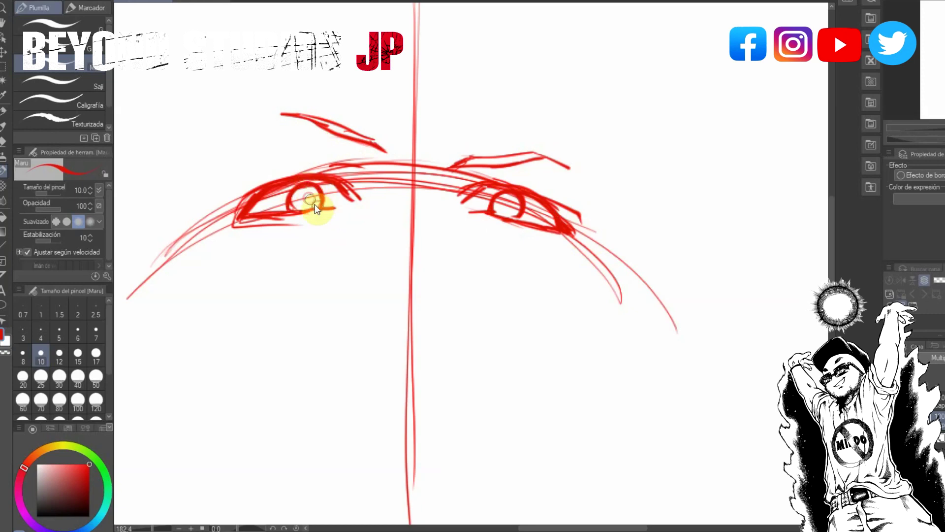
click(306, 199)
drag(503, 220, 543, 216)
Step: Sketch the nose from below as a rounded wedge on the centre line, with a flat base and two nostrils
drag(409, 229, 442, 280)
mouse_move(416, 230)
mouse_down()
mouse_move(433, 262)
mouse_move(371, 267)
mouse_move(395, 235)
mouse_move(374, 271)
mouse_move(451, 282)
mouse_move(370, 280)
mouse_move(373, 268)
mouse_move(449, 287)
mouse_up()
drag(436, 254, 444, 281)
mouse_move(394, 237)
mouse_down()
mouse_move(366, 290)
mouse_move(434, 298)
mouse_up()
drag(367, 290, 449, 299)
drag(472, 209, 469, 212)
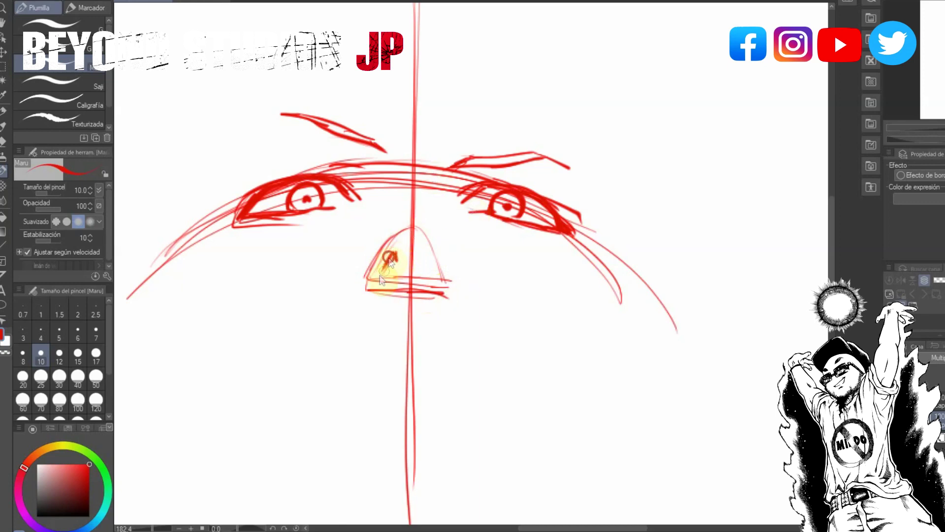
drag(396, 262, 426, 258)
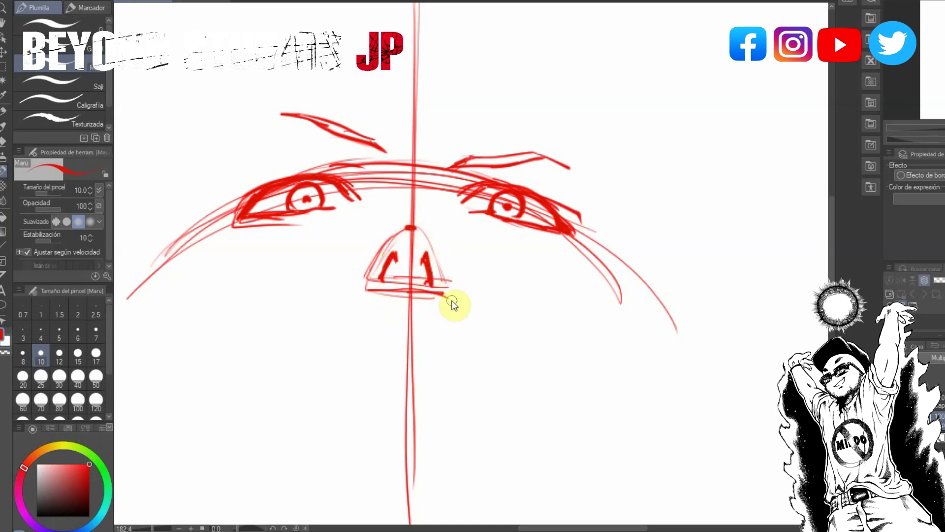
drag(387, 272, 398, 271)
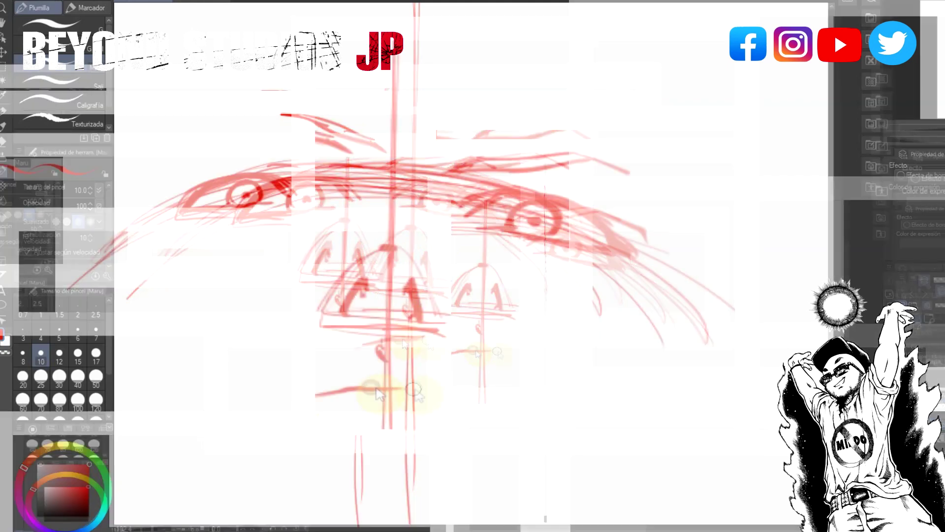
Step: Draw the mouth below the nose with downturned corners, refining it with brush size 8
mouse_move(428, 337)
mouse_down()
mouse_move(360, 348)
mouse_move(419, 336)
mouse_move(468, 360)
mouse_up()
click(26, 361)
drag(380, 348, 338, 365)
drag(433, 346, 474, 365)
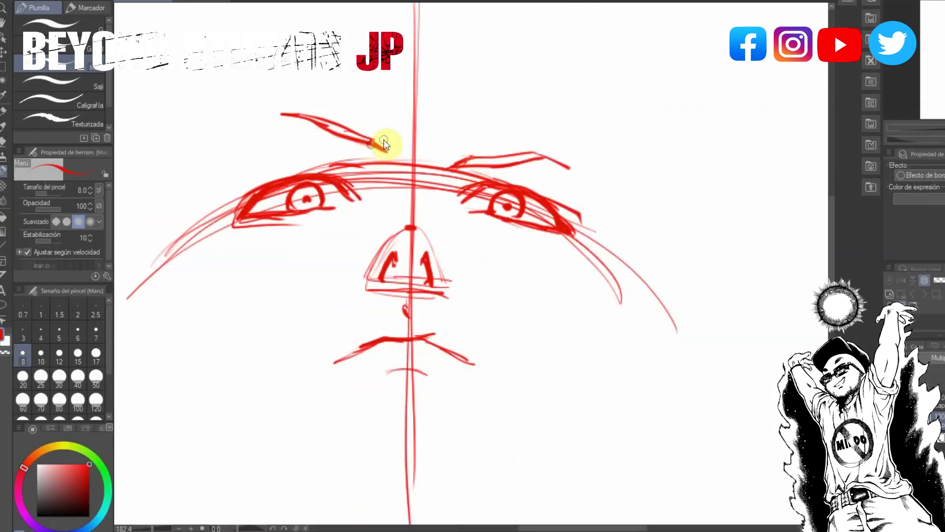
Step: Reinforce the arched eye guideline, mark its left end with an arrow, and sketch a parallel arched guideline through the mouth
drag(138, 299, 215, 194)
drag(131, 236, 150, 262)
mouse_move(206, 212)
mouse_down()
mouse_move(397, 174)
mouse_move(611, 271)
mouse_move(653, 334)
mouse_up()
drag(176, 420, 389, 337)
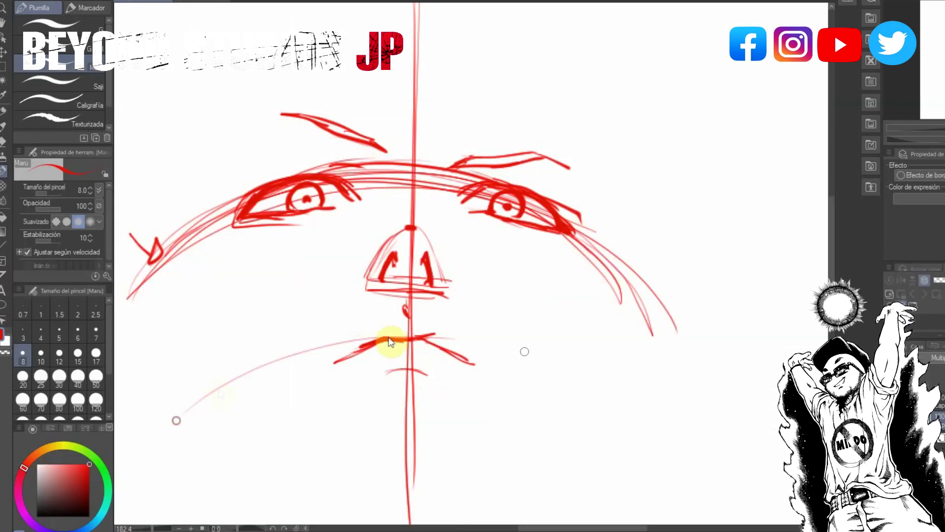
mouse_move(209, 414)
mouse_down()
mouse_move(443, 348)
mouse_move(626, 437)
mouse_up()
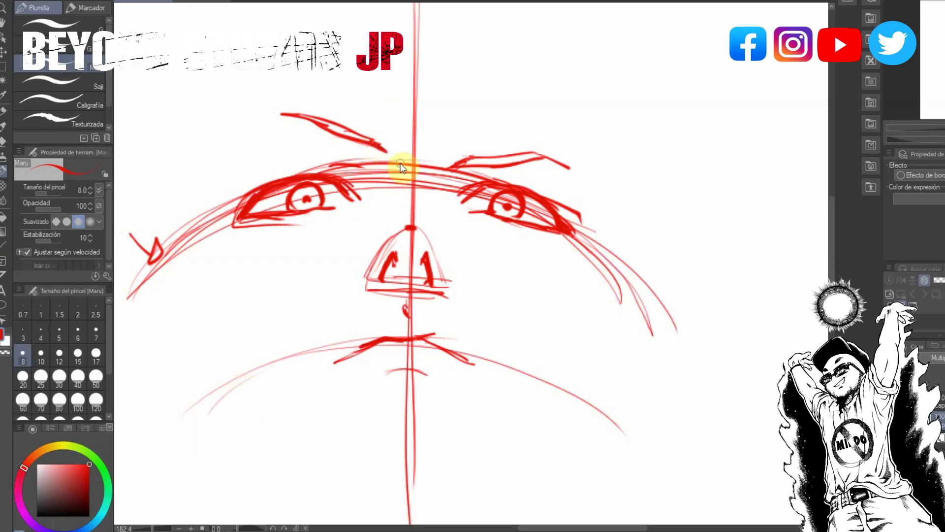
Step: Sketch horizontal and arched chin guidelines across the lower part of the centre line
drag(232, 468, 514, 472)
drag(207, 477, 480, 472)
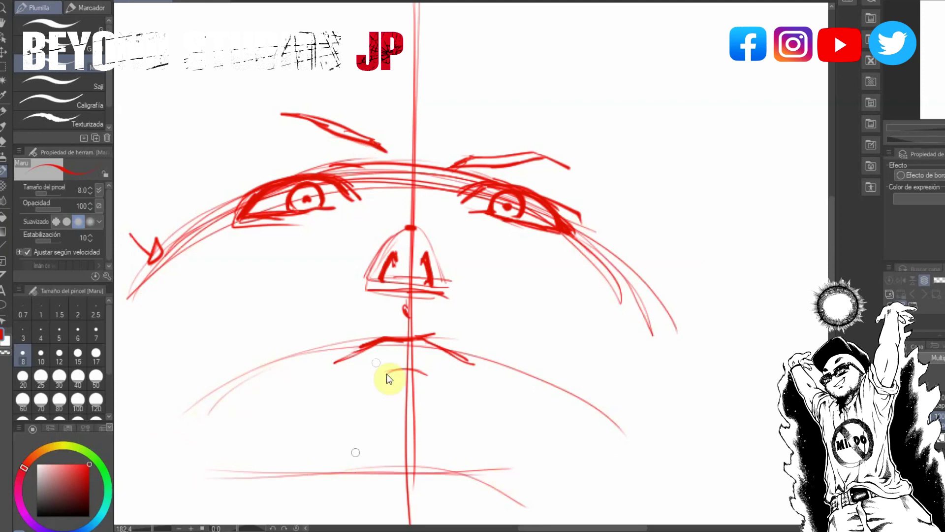
mouse_move(240, 501)
mouse_down()
mouse_move(375, 476)
mouse_move(547, 520)
mouse_up()
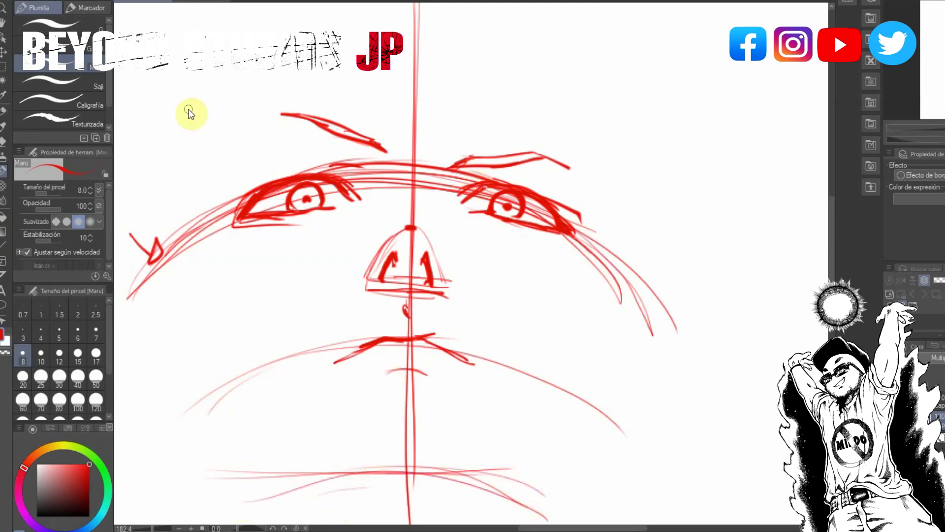
Step: Sketch the domed skull outline above the eyebrows and down both temples with brush size 10
click(41, 354)
drag(208, 220, 281, 92)
mouse_move(201, 212)
mouse_down()
mouse_move(264, 108)
mouse_move(326, 73)
mouse_move(421, 54)
mouse_up()
drag(261, 91, 464, 54)
drag(242, 109, 313, 63)
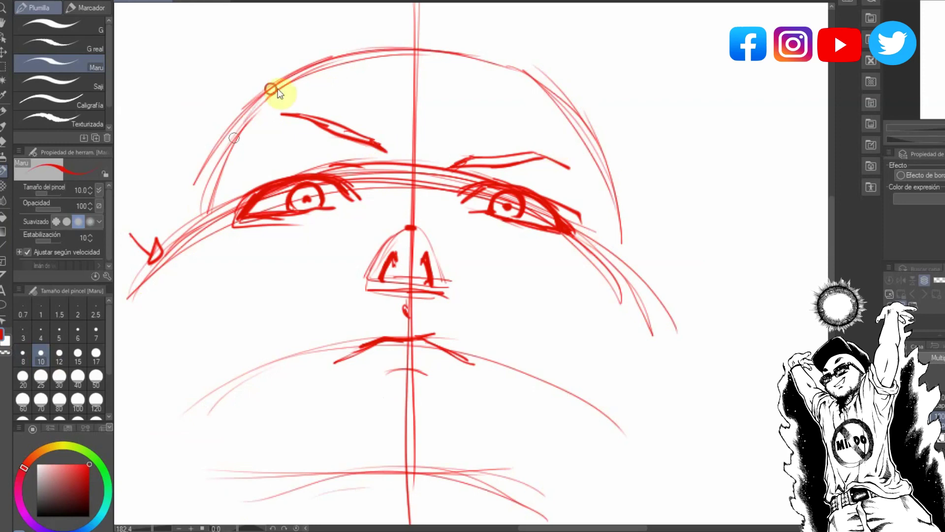
drag(271, 90, 186, 254)
mouse_move(561, 97)
mouse_down()
mouse_move(608, 189)
mouse_move(613, 235)
mouse_up()
drag(603, 191, 617, 281)
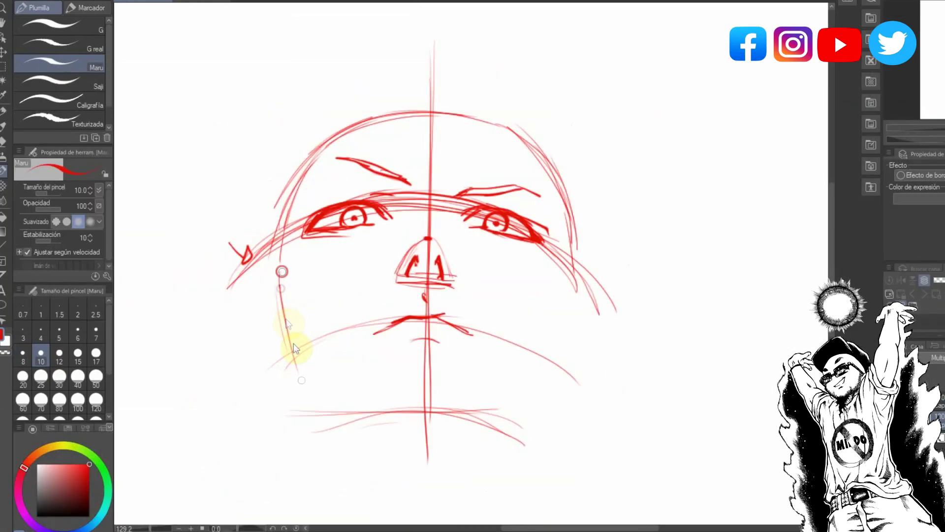
Step: Draw the tapering jawline toward the chin and extend the sides of the neck below it
mouse_move(280, 273)
mouse_down()
mouse_move(295, 386)
mouse_move(359, 442)
mouse_up()
drag(299, 386, 386, 468)
drag(327, 422, 391, 473)
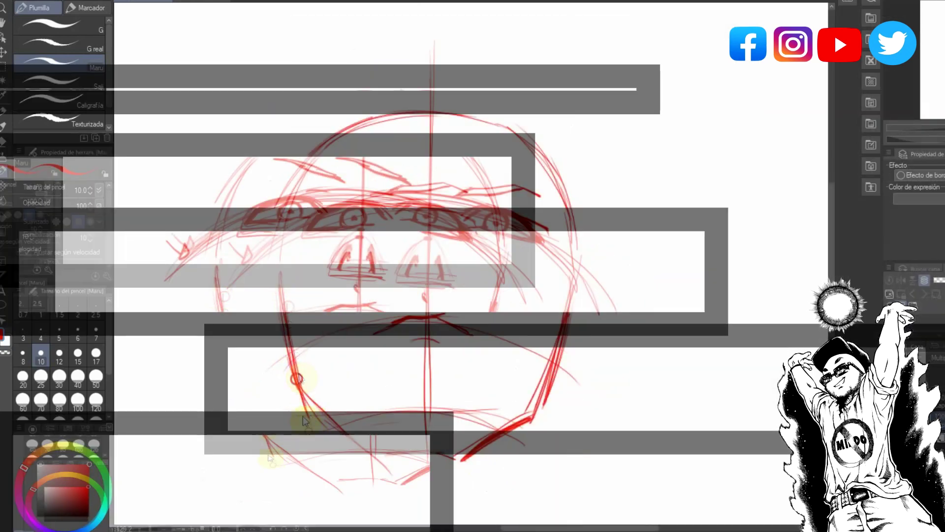
drag(296, 380, 309, 450)
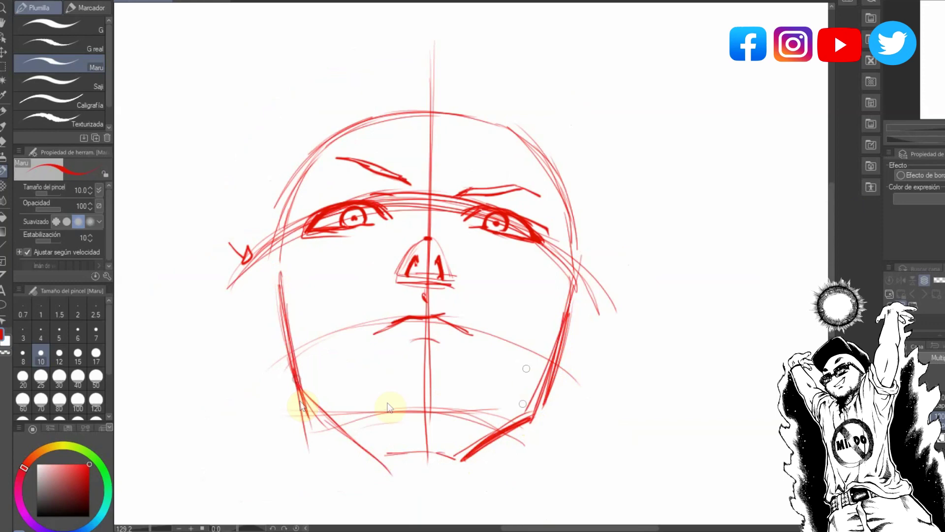
drag(533, 418, 510, 506)
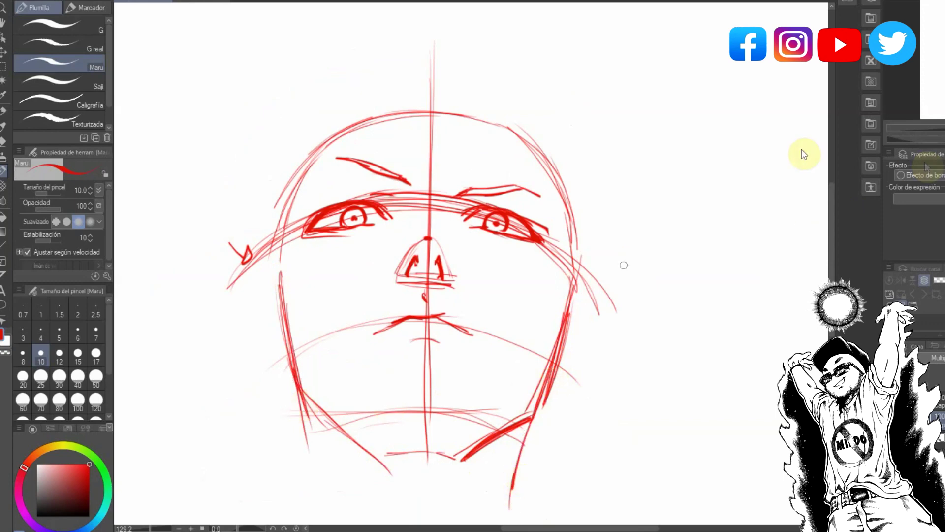
Step: Draw low-set ears on both sides of the jaw and strengthen the left side of the neck
drag(275, 307, 250, 377)
drag(247, 327, 291, 385)
drag(587, 315, 537, 407)
mouse_move(560, 346)
mouse_down()
mouse_move(589, 332)
mouse_move(579, 410)
mouse_up()
mouse_move(270, 317)
mouse_down()
mouse_move(246, 371)
mouse_move(285, 396)
mouse_move(314, 499)
mouse_up()
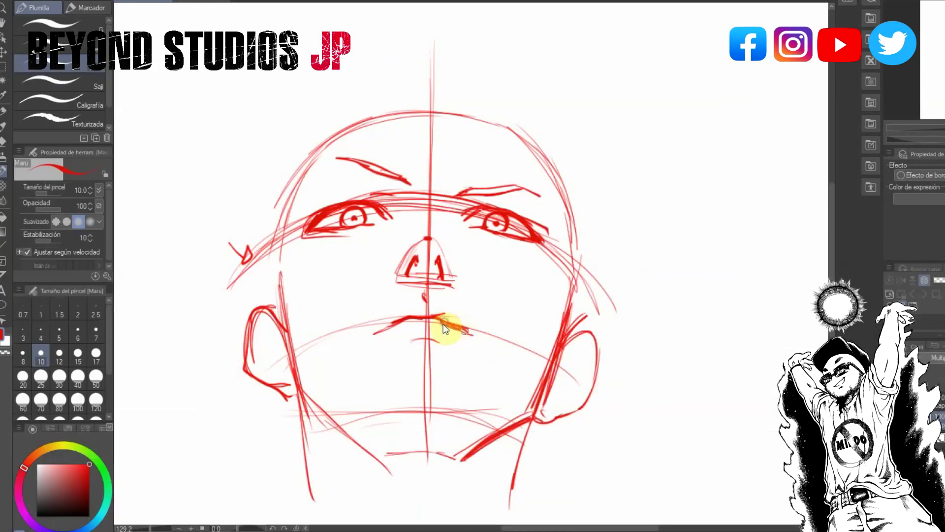
Step: Darken the right mouth corner and reinforce the right jaw edge and the outlines of both ears
drag(443, 327, 475, 337)
drag(553, 386, 581, 303)
drag(594, 388, 572, 398)
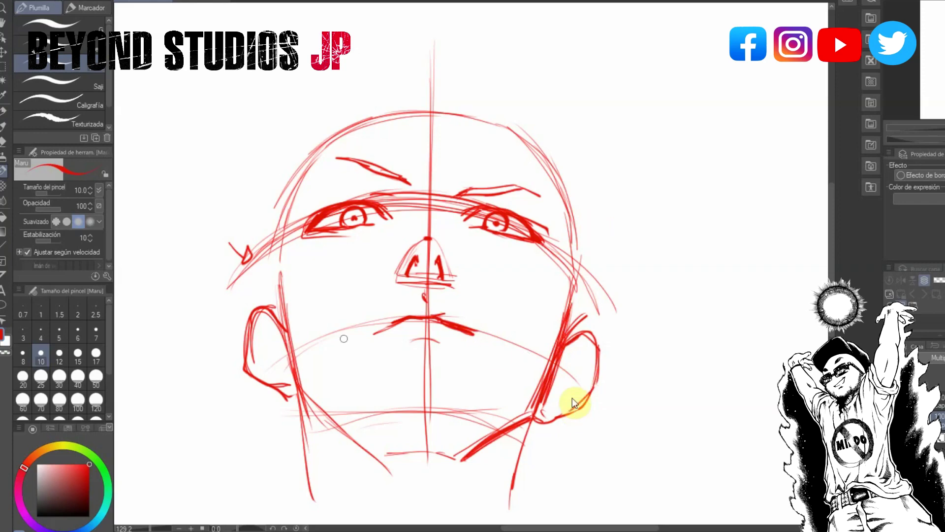
drag(243, 374, 273, 393)
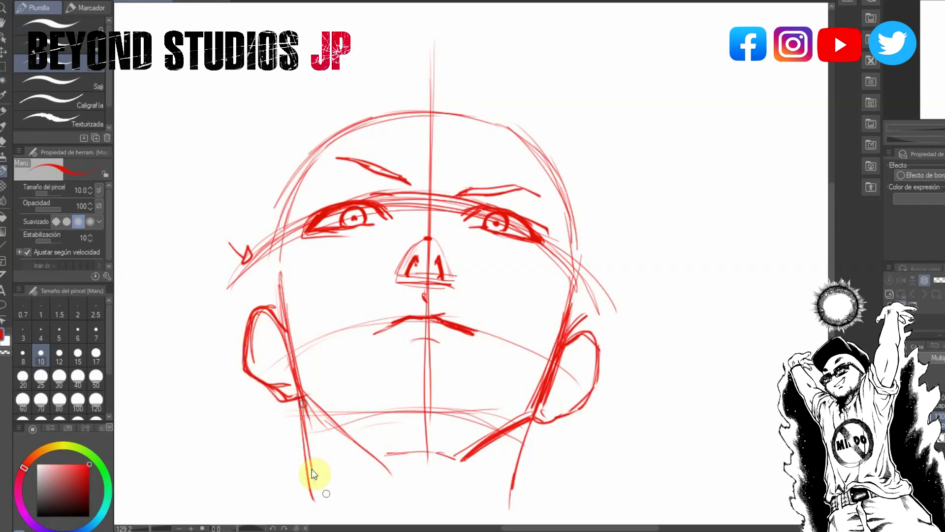
Step: Sketch the neck base with brush size 12, forming a V-shaped notch where the collarbones meet
drag(944, 128, 938, 134)
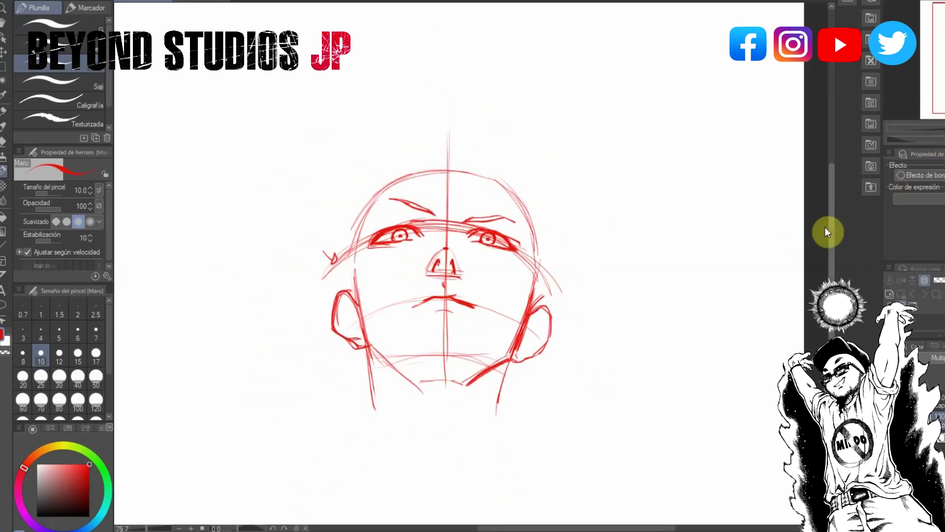
scroll(825, 231, down, 2)
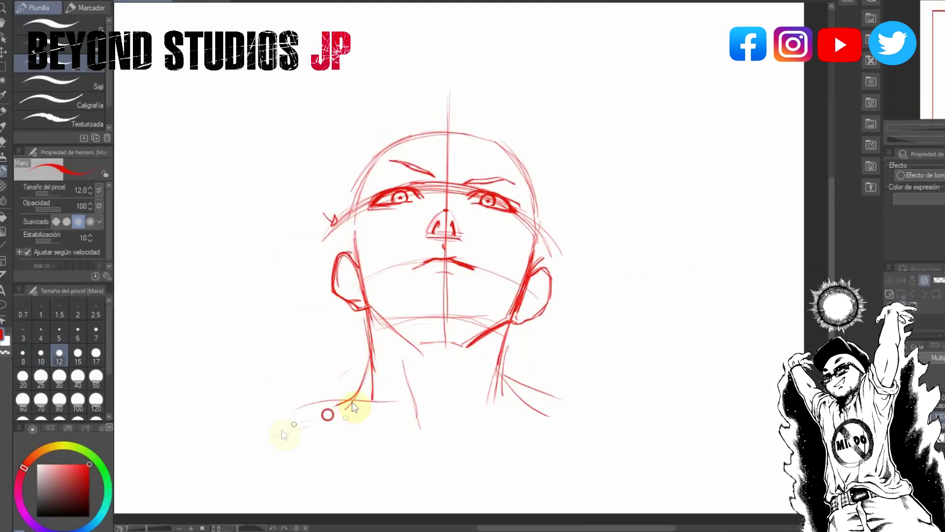
mouse_move(398, 417)
mouse_down()
mouse_move(276, 432)
mouse_move(419, 422)
mouse_move(429, 433)
mouse_up()
drag(467, 401, 436, 433)
drag(453, 423, 500, 421)
drag(456, 412, 437, 429)
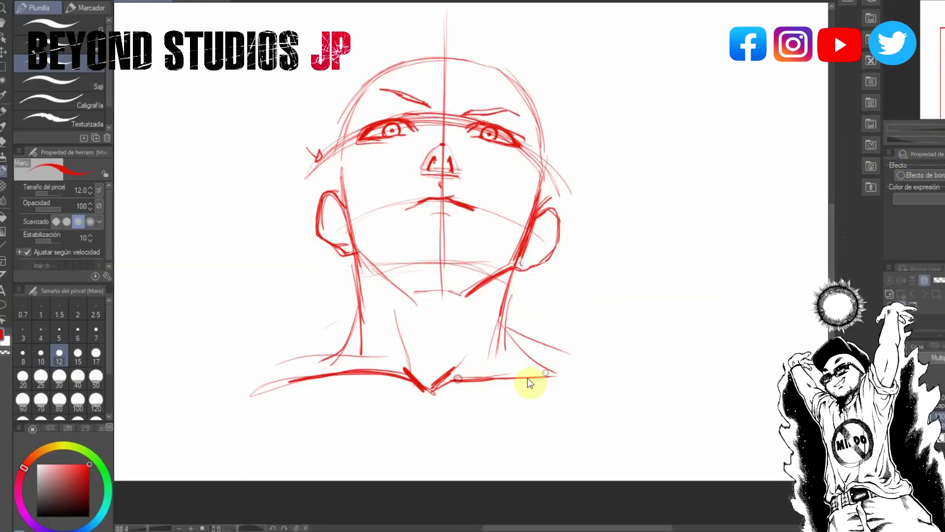
Step: Reinforce both collarbones, the left shoulder slope and the right side of the neck
drag(466, 382, 561, 384)
drag(411, 386, 346, 374)
drag(349, 338, 284, 379)
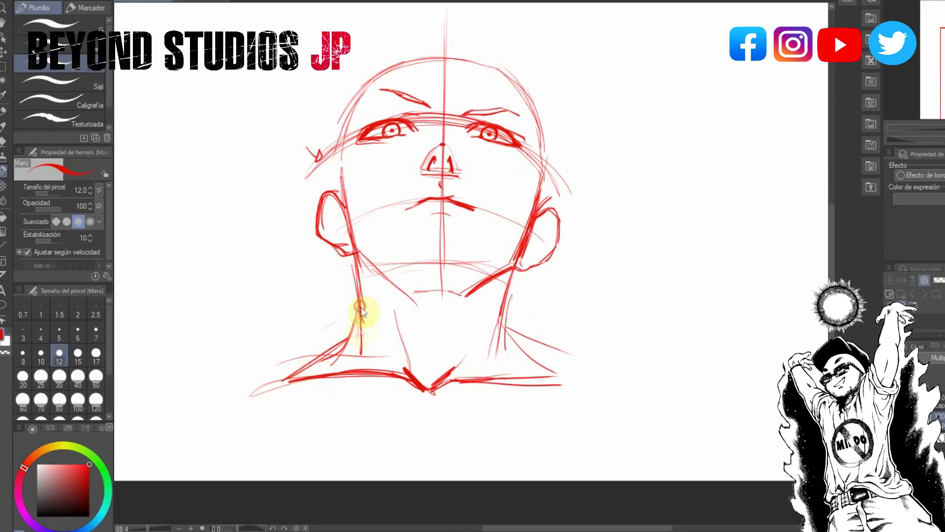
drag(516, 261, 503, 322)
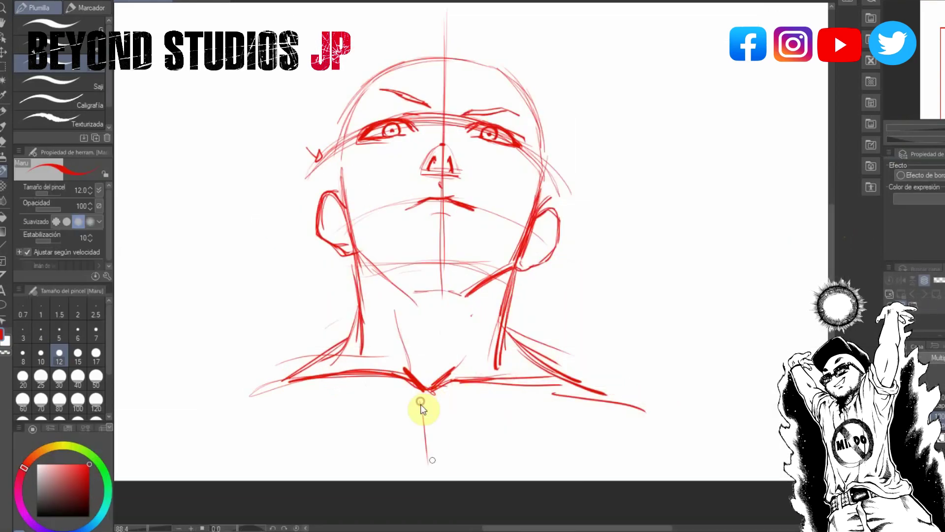
Step: Block in the left pectoral as a large rounded shape and sweep long curved guidelines across the shoulder line
drag(833, 231, 833, 210)
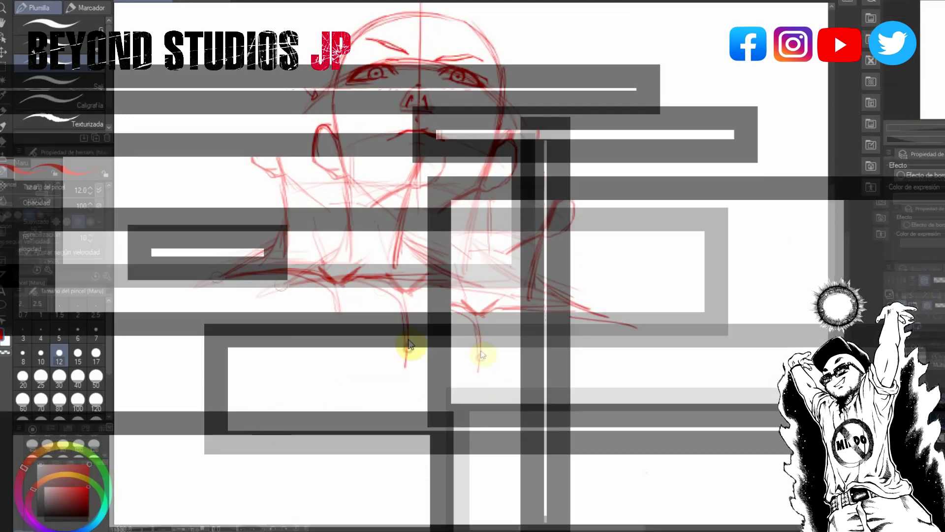
mouse_move(256, 300)
mouse_down()
mouse_move(226, 363)
mouse_move(364, 423)
mouse_up()
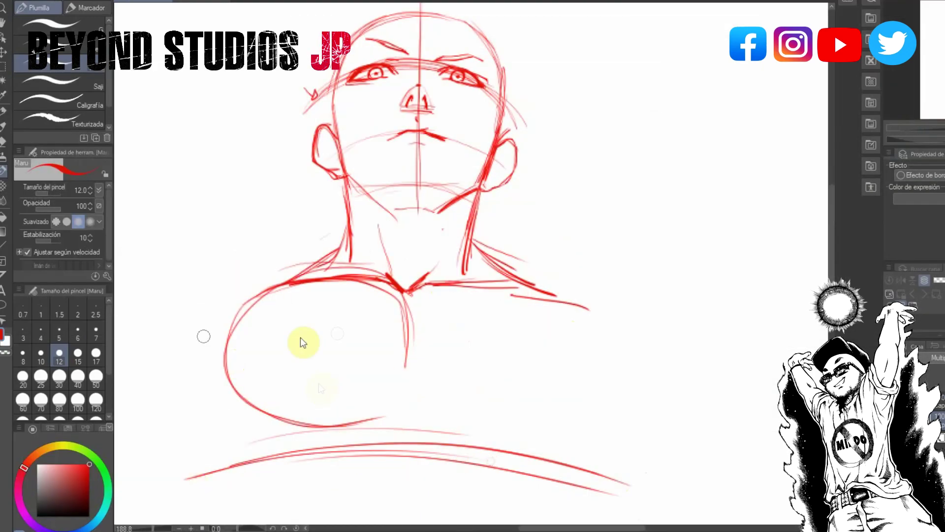
drag(295, 301, 624, 344)
mouse_move(190, 318)
mouse_down()
mouse_move(648, 339)
mouse_move(683, 360)
mouse_up()
drag(512, 296, 668, 343)
drag(483, 301, 621, 340)
drag(408, 315, 394, 435)
drag(237, 315, 259, 446)
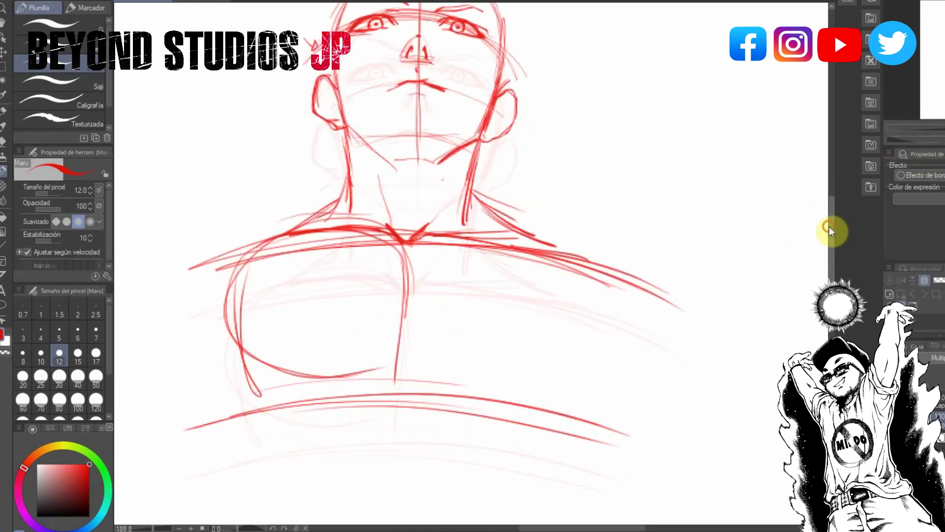
Step: Close the lower edge of the left pectoral and add curved muscle strokes along its outer side
scroll(831, 230, down, 3)
mouse_move(407, 213)
mouse_down()
mouse_move(403, 324)
mouse_move(301, 346)
mouse_up()
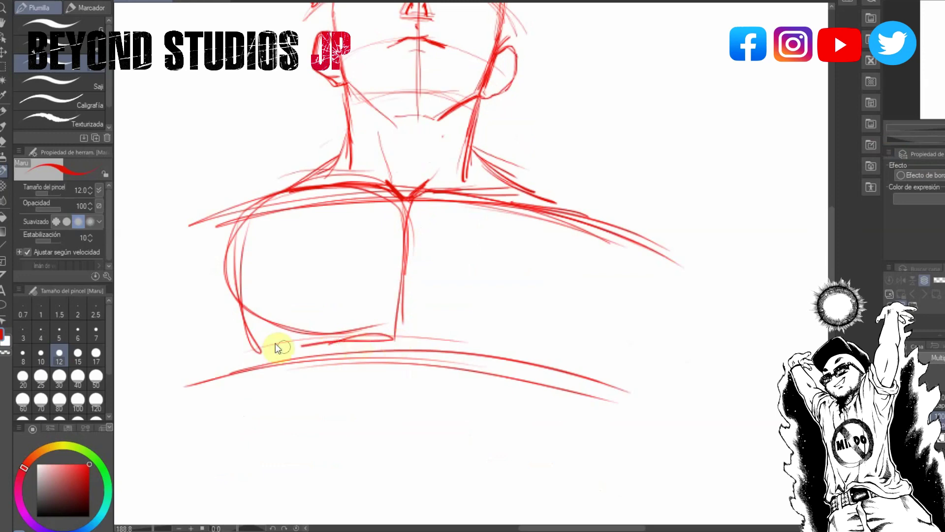
drag(227, 240, 233, 340)
drag(217, 222, 229, 355)
mouse_move(292, 191)
mouse_down()
mouse_move(146, 275)
mouse_move(250, 212)
mouse_up()
Step: Reinforce the right collarbone and the slope running from the neck to the right shoulder
drag(442, 211, 587, 216)
drag(433, 200, 585, 214)
drag(472, 162, 569, 197)
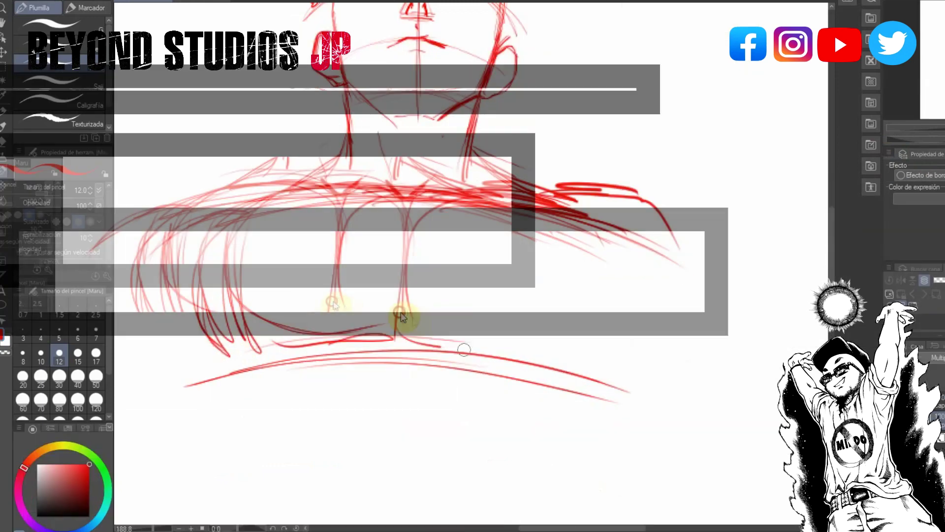
Step: Draw the right pectoral as a rounded shape meeting the left one at the sternum, with a curved lower edge
drag(400, 316, 526, 350)
drag(407, 266, 507, 359)
mouse_move(494, 198)
mouse_down()
mouse_move(406, 268)
mouse_move(598, 229)
mouse_up()
drag(455, 305, 496, 211)
drag(275, 209, 384, 308)
mouse_move(252, 219)
mouse_down()
mouse_move(396, 246)
mouse_move(447, 348)
mouse_up()
drag(403, 320, 551, 362)
drag(583, 271, 590, 331)
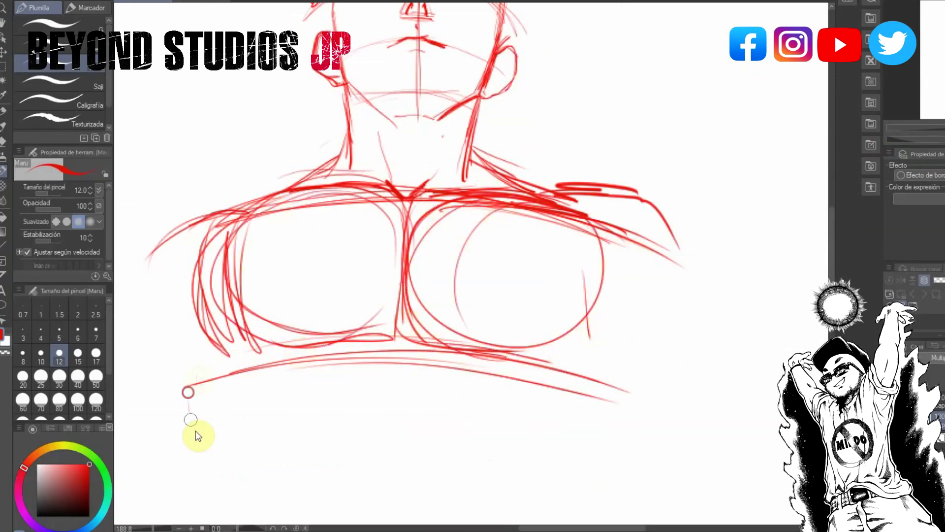
Step: Mark the left flank below the chest and outline the rounded left shoulder down into the upper arm
drag(193, 408, 247, 469)
scroll(472, 262, down, 5)
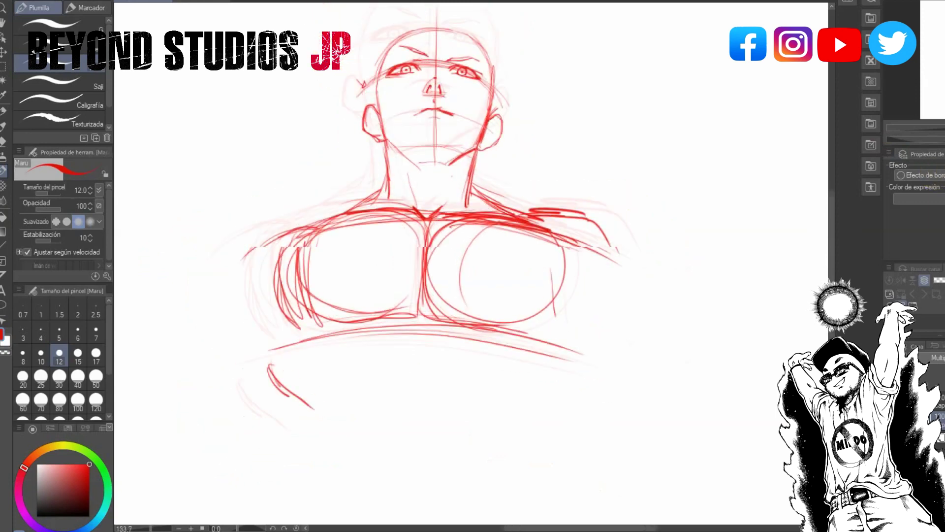
drag(303, 237, 256, 307)
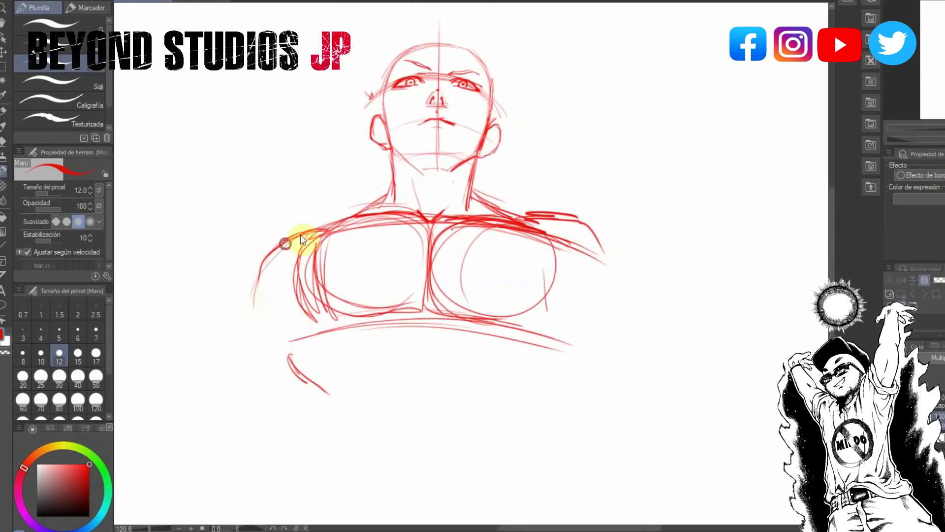
drag(328, 232, 251, 290)
mouse_move(367, 216)
mouse_down()
mouse_move(259, 277)
mouse_move(256, 351)
mouse_up()
drag(252, 313, 239, 371)
Step: Sketch the inner edge of the left arm and the tapering flank below the armpit
drag(301, 351, 319, 385)
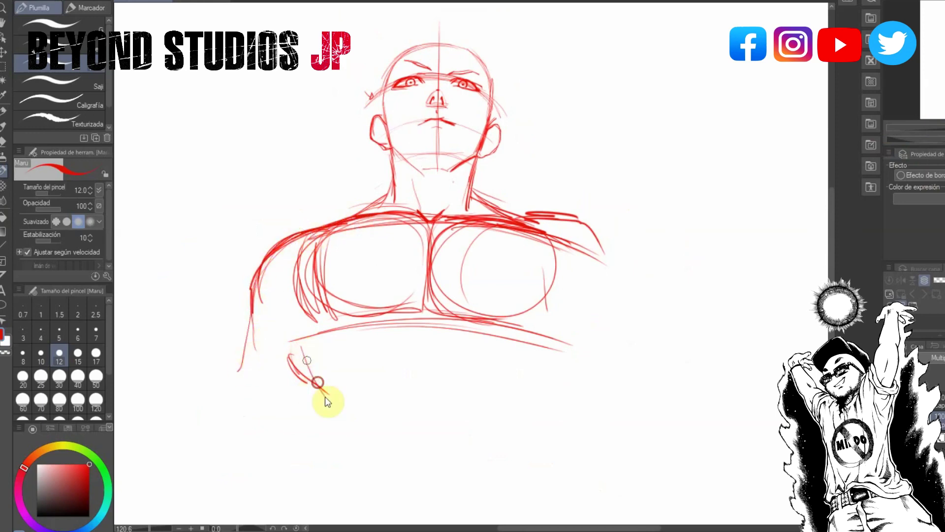
drag(249, 335, 280, 419)
drag(305, 341, 289, 419)
drag(300, 347, 333, 415)
Step: Draw a long diagonal sword hilt rising from behind the right shoulder, with an oval guard and the first gripping finger
mouse_move(497, 212)
mouse_down()
mouse_move(674, 117)
mouse_move(606, 165)
mouse_up()
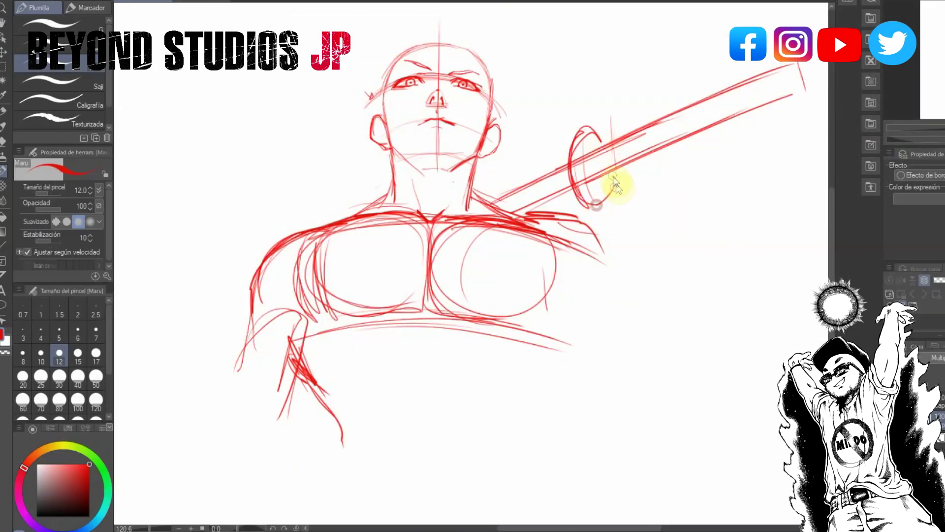
mouse_move(601, 182)
mouse_down()
mouse_move(618, 129)
mouse_move(597, 167)
mouse_up()
drag(478, 157, 462, 169)
drag(396, 148, 391, 205)
drag(531, 394, 561, 364)
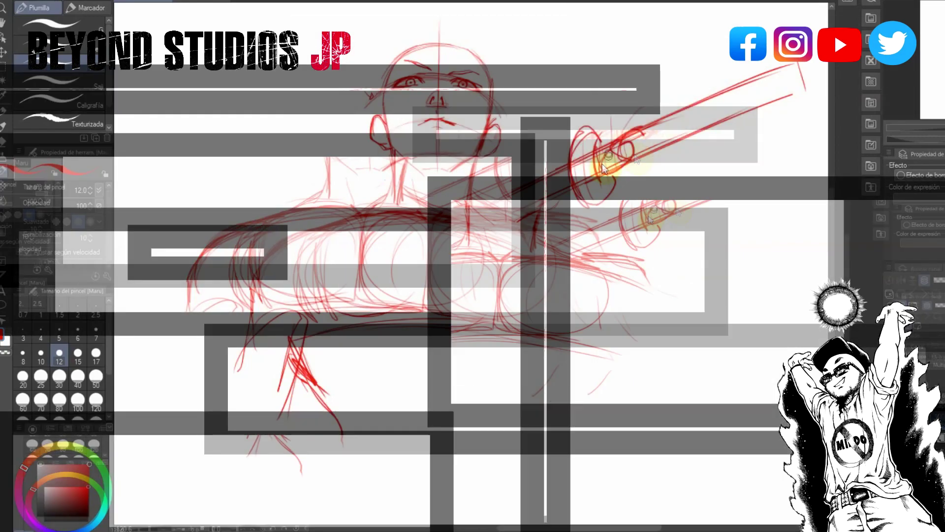
mouse_move(606, 169)
mouse_down()
mouse_move(631, 160)
mouse_move(603, 177)
mouse_up()
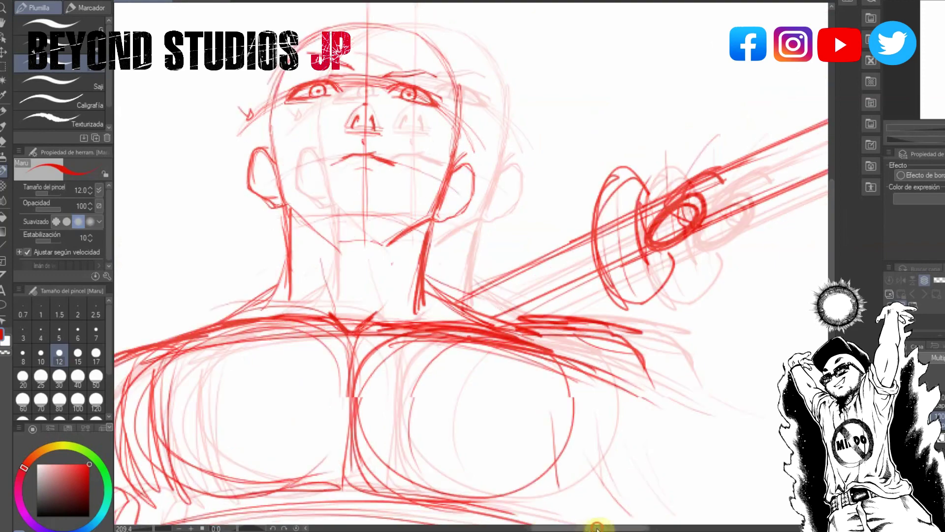
Step: Build the gripping hand with rounded palm shapes below the hilt and a chain of oval fingers along its upper edge
mouse_move(429, 168)
mouse_down()
mouse_move(394, 249)
mouse_move(449, 227)
mouse_move(418, 264)
mouse_move(477, 232)
mouse_move(415, 280)
mouse_move(481, 226)
mouse_move(548, 224)
mouse_move(507, 233)
mouse_up()
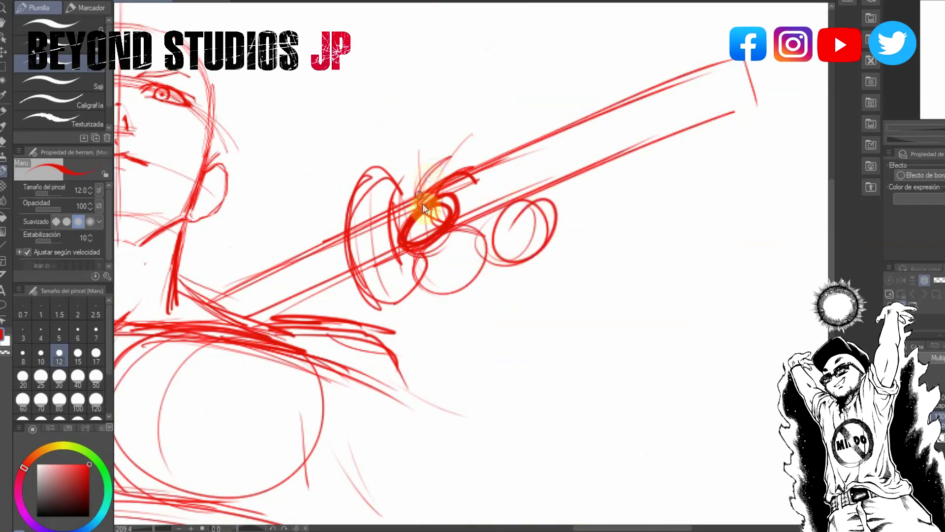
mouse_move(414, 178)
mouse_down()
mouse_move(456, 179)
mouse_move(485, 153)
mouse_move(461, 196)
mouse_move(453, 165)
mouse_move(468, 196)
mouse_up()
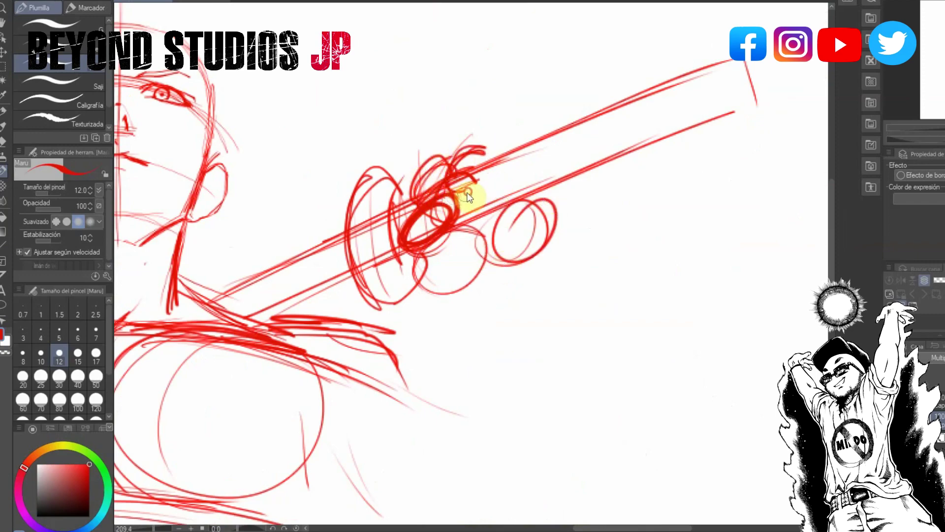
drag(486, 165, 548, 131)
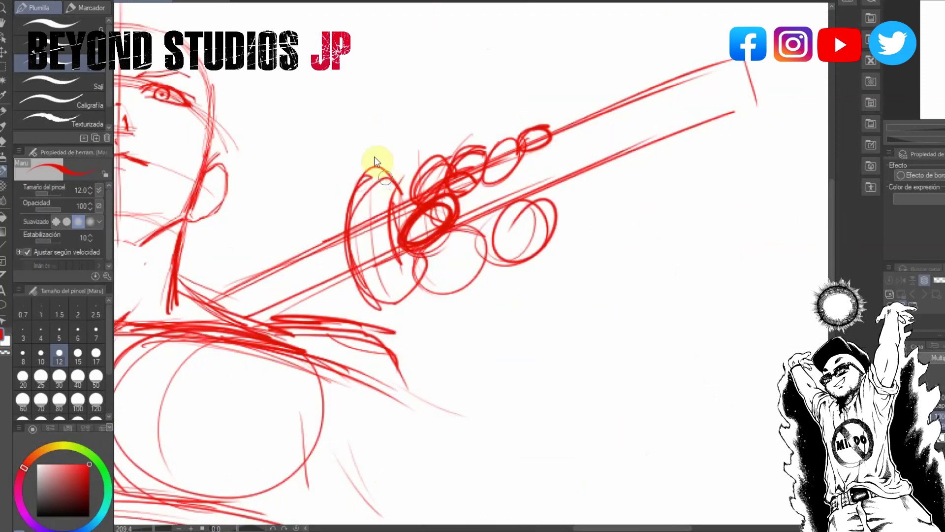
Step: Strengthen the sword guard, cap the far end of the hilt and define the edge of the palm
drag(343, 227, 368, 290)
drag(616, 159, 798, 92)
drag(793, 62, 800, 92)
drag(392, 248, 440, 294)
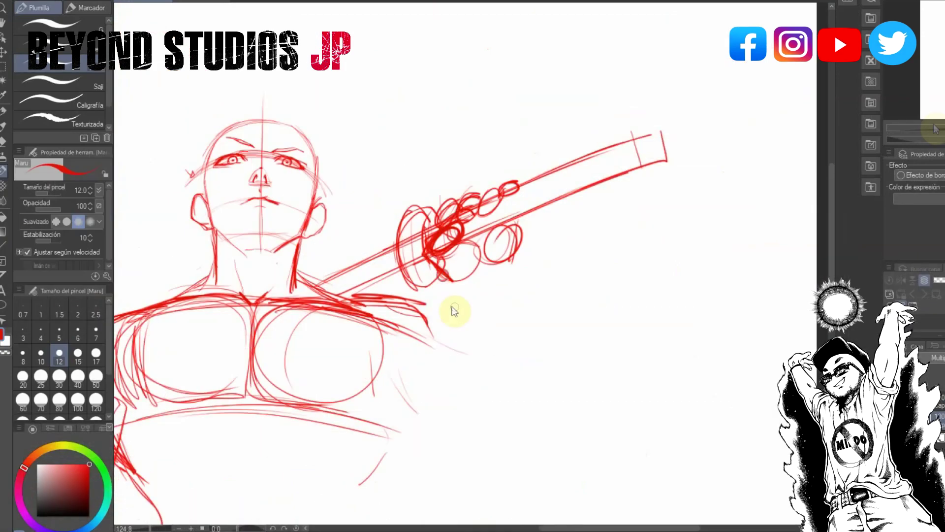
Step: Sketch the raised right forearm's two side lines, a rounded shoulder muscle and the curved upper arm beneath it
drag(445, 276, 467, 467)
drag(507, 254, 539, 475)
drag(392, 344, 462, 380)
mouse_move(367, 318)
mouse_down()
mouse_move(351, 334)
mouse_move(373, 379)
mouse_up()
mouse_move(387, 384)
mouse_down()
mouse_move(409, 392)
mouse_move(445, 472)
mouse_up()
drag(378, 411, 446, 472)
drag(400, 354, 412, 406)
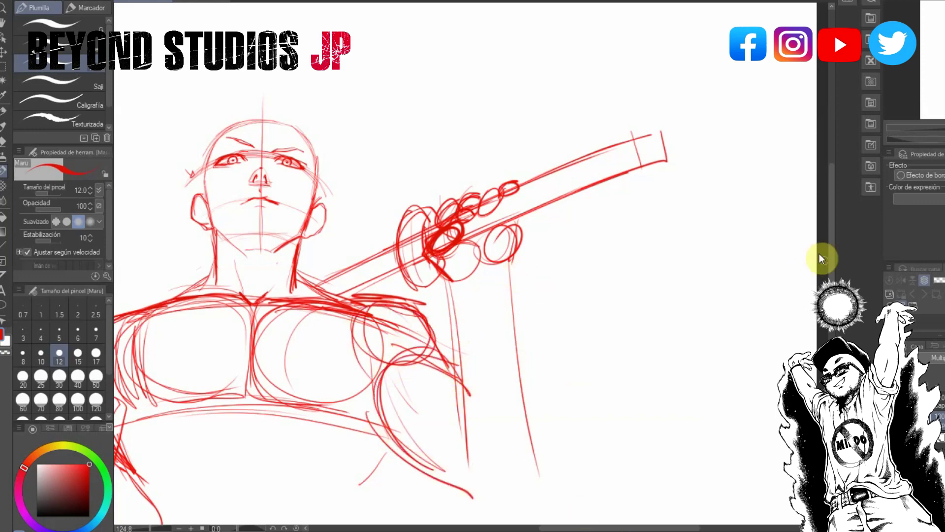
Step: Reinforce the right wrist and outer forearm, and join the forearm to the upper arm with an angular elbow
drag(832, 258, 832, 273)
drag(511, 212, 536, 415)
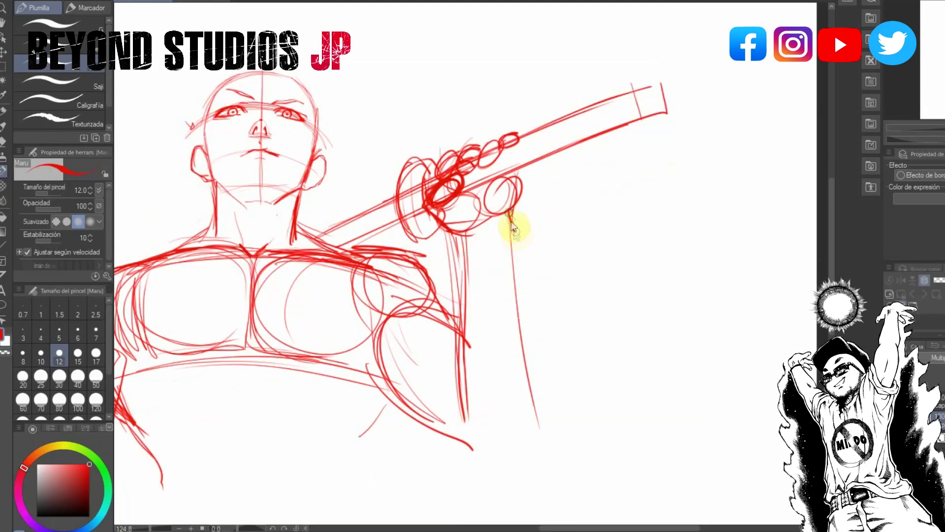
drag(516, 295, 540, 426)
drag(455, 362, 507, 466)
mouse_move(460, 436)
mouse_down()
mouse_move(511, 465)
mouse_move(563, 405)
mouse_up()
Step: Darken the contours of the right shoulder, both sides of the forearm and the elbow tip
mouse_move(440, 292)
mouse_down()
mouse_move(397, 311)
mouse_move(384, 328)
mouse_up()
drag(463, 235, 455, 386)
mouse_move(515, 230)
mouse_down()
mouse_move(517, 285)
mouse_move(544, 379)
mouse_up()
drag(545, 379, 534, 462)
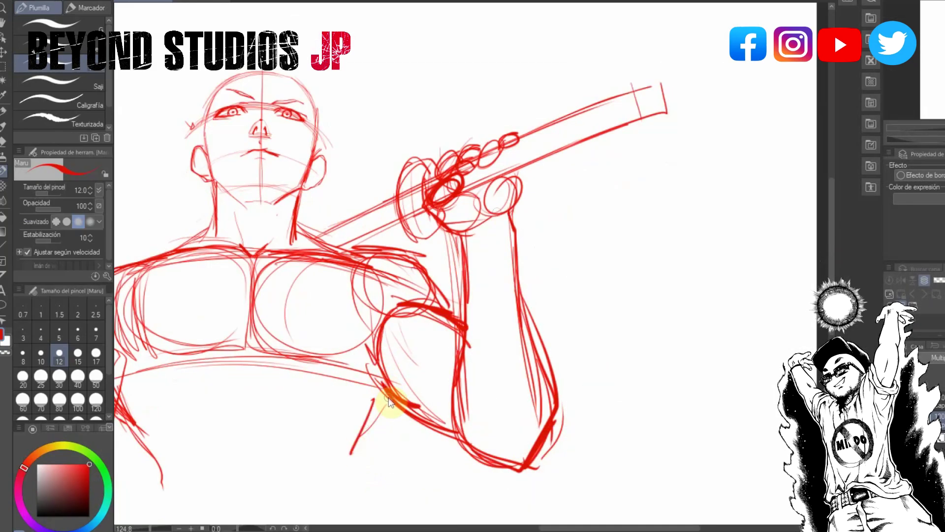
drag(514, 231, 542, 373)
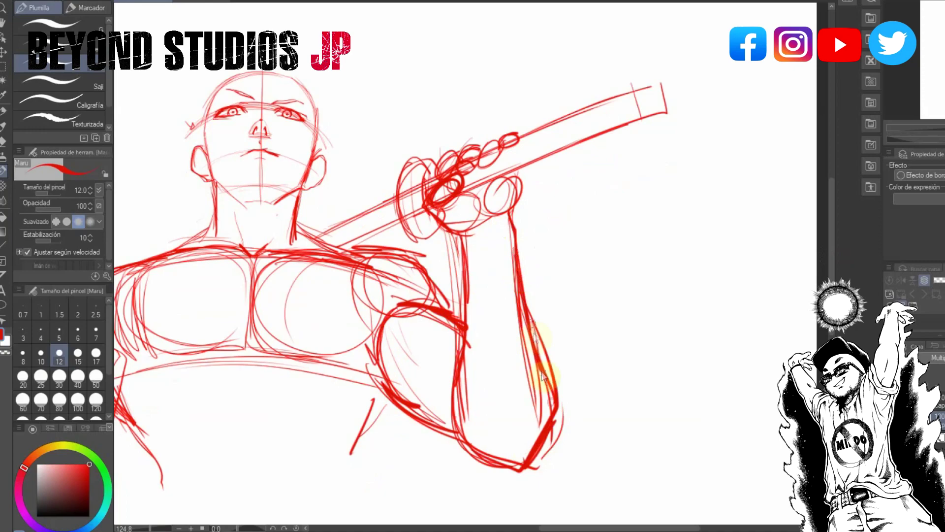
Step: Draw the tapering right flank and curved ribcage guidelines beneath the chest
drag(586, 525, 551, 524)
drag(832, 210, 832, 261)
drag(528, 276, 479, 346)
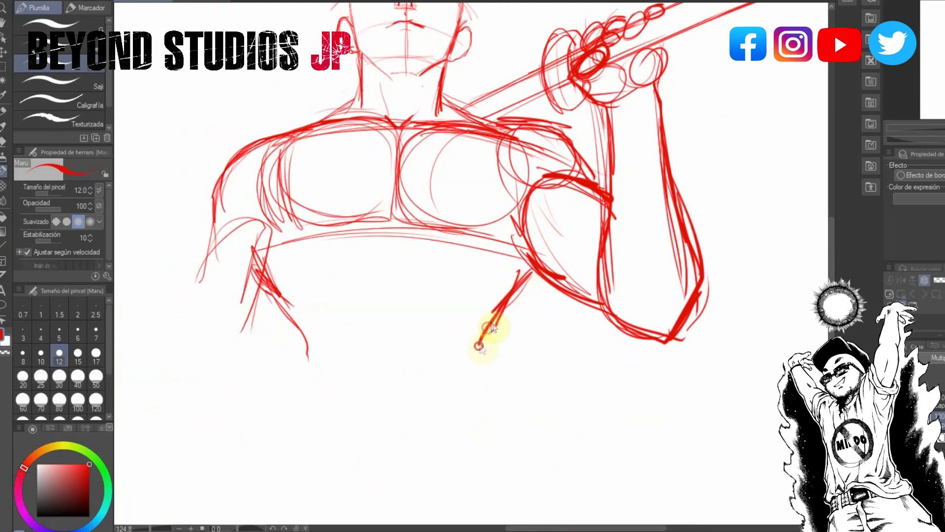
mouse_move(280, 296)
mouse_down()
mouse_move(308, 354)
mouse_move(362, 257)
mouse_up()
drag(301, 284, 453, 248)
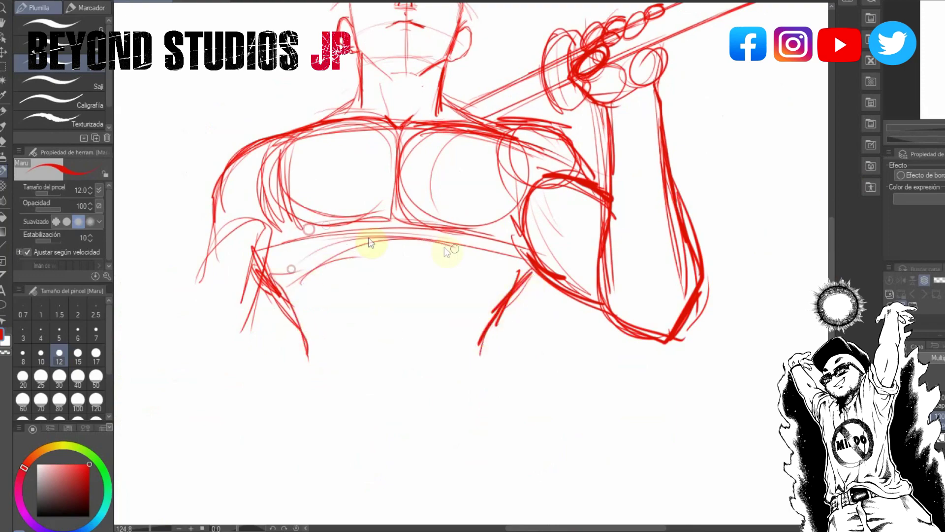
Step: Define the lower chest and ribcage arcs, and extend both sides of the torso down to the waist
drag(335, 222, 505, 234)
drag(272, 276, 520, 271)
drag(289, 323, 289, 404)
drag(498, 296, 495, 395)
drag(451, 269, 471, 342)
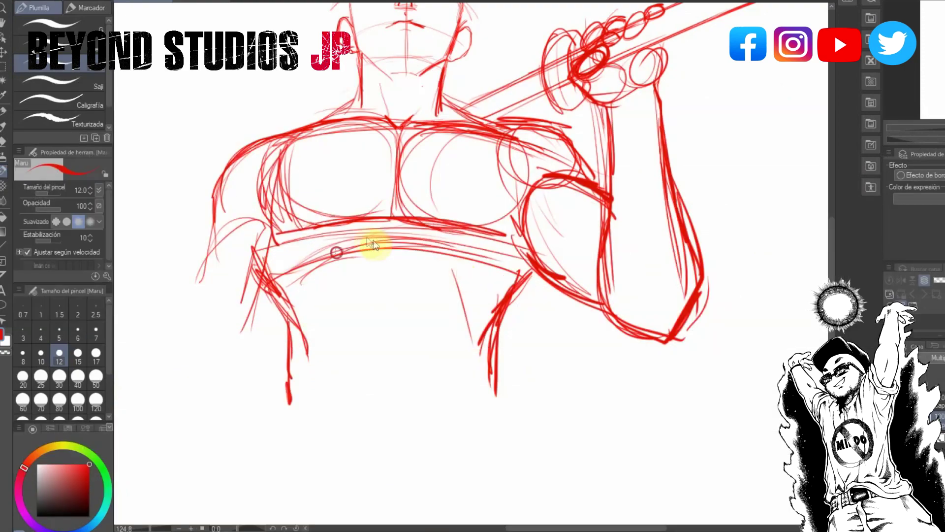
Step: Darken the lower edge of the chest and the muscle lines beside the left armpit
drag(463, 228, 269, 232)
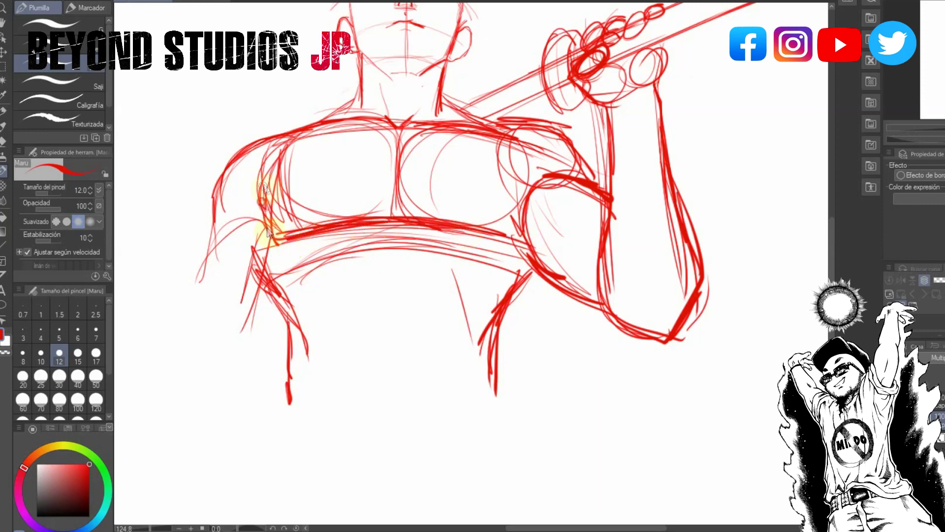
mouse_move(276, 166)
mouse_down()
mouse_move(226, 236)
mouse_move(222, 193)
mouse_move(217, 226)
mouse_move(251, 225)
mouse_up()
drag(284, 163, 279, 242)
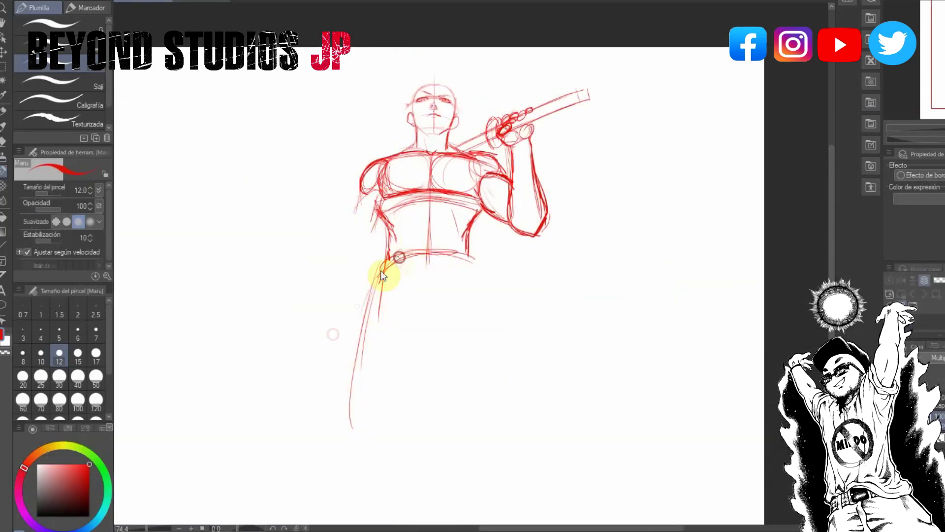
Step: Sketch the hip curves, the left forearm and overlapping circles at the left hip, switching to brush size 15
mouse_move(338, 304)
mouse_down()
mouse_move(434, 245)
mouse_move(439, 323)
mouse_up()
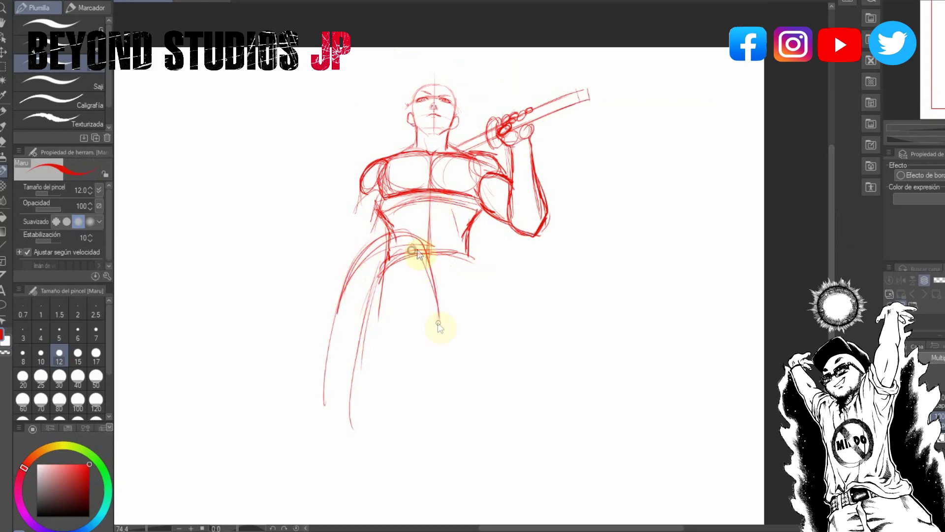
drag(362, 197, 339, 276)
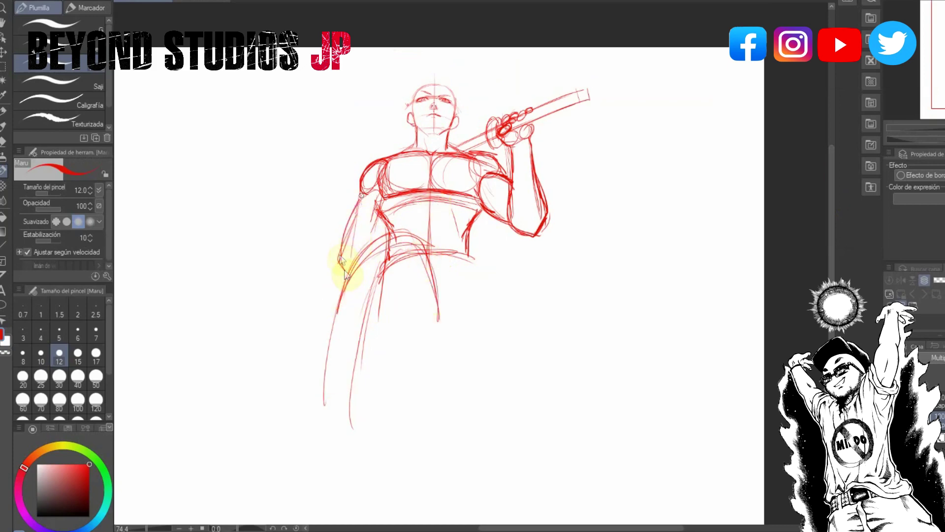
mouse_move(404, 244)
mouse_down()
mouse_move(365, 276)
mouse_move(341, 340)
mouse_up()
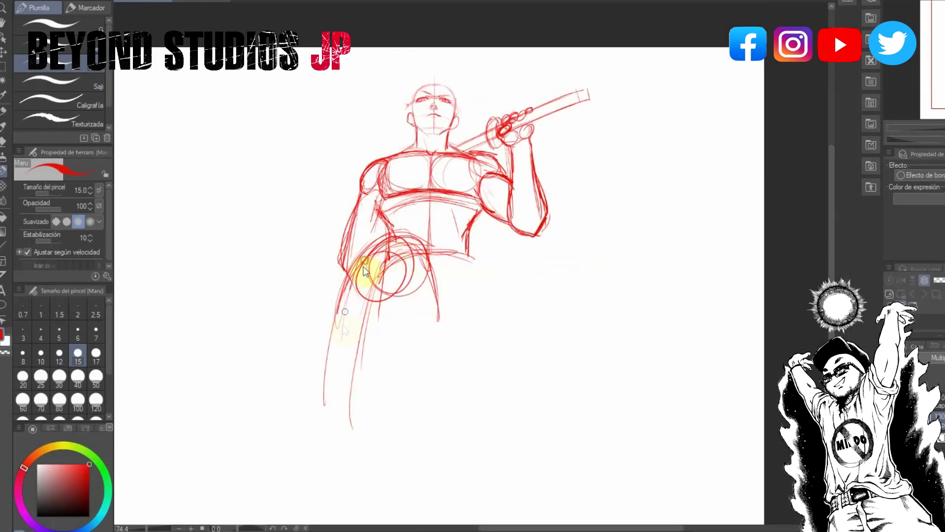
mouse_move(377, 246)
mouse_down()
mouse_move(424, 252)
mouse_move(446, 320)
mouse_up()
drag(423, 259, 429, 275)
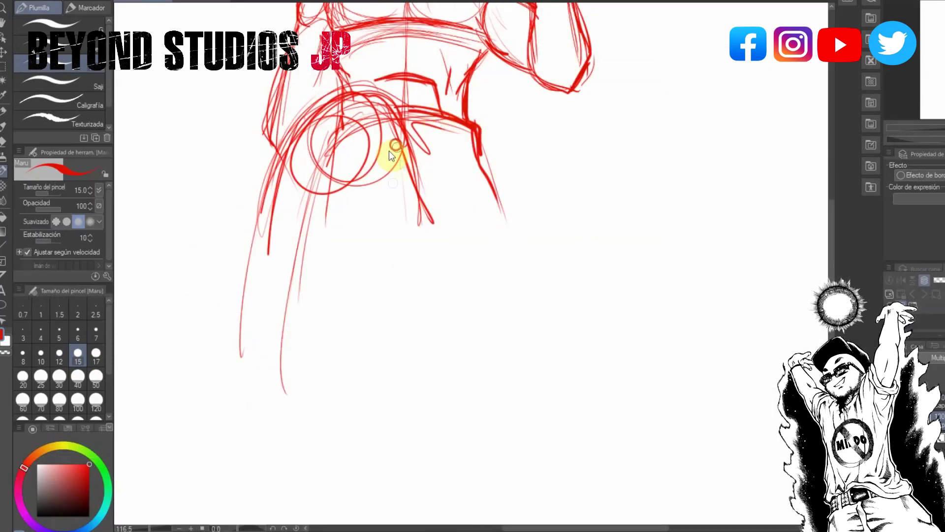
Step: Outline the flared left leg with its lower hem and the long outer edge of the right leg
mouse_move(269, 143)
mouse_down()
mouse_move(253, 179)
mouse_move(228, 446)
mouse_up()
mouse_move(236, 296)
mouse_down()
mouse_move(210, 438)
mouse_move(305, 401)
mouse_move(294, 425)
mouse_up()
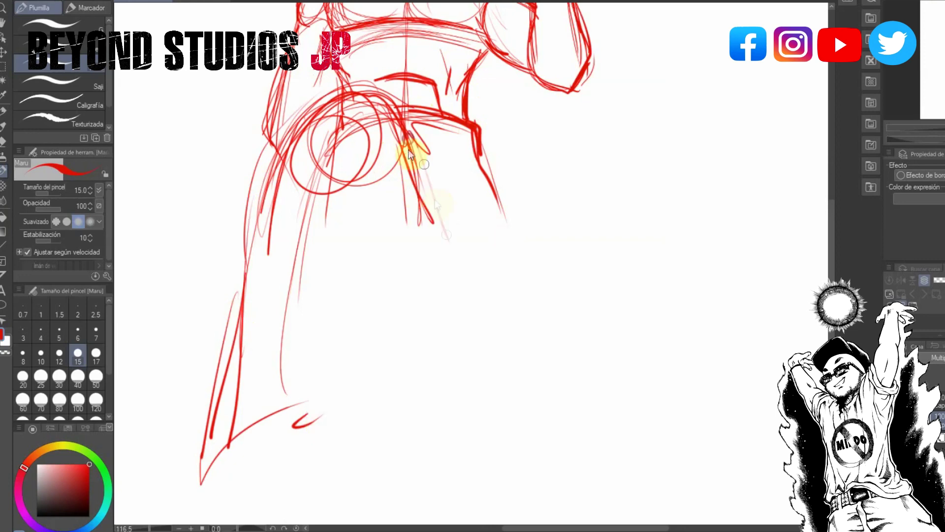
drag(489, 178, 544, 309)
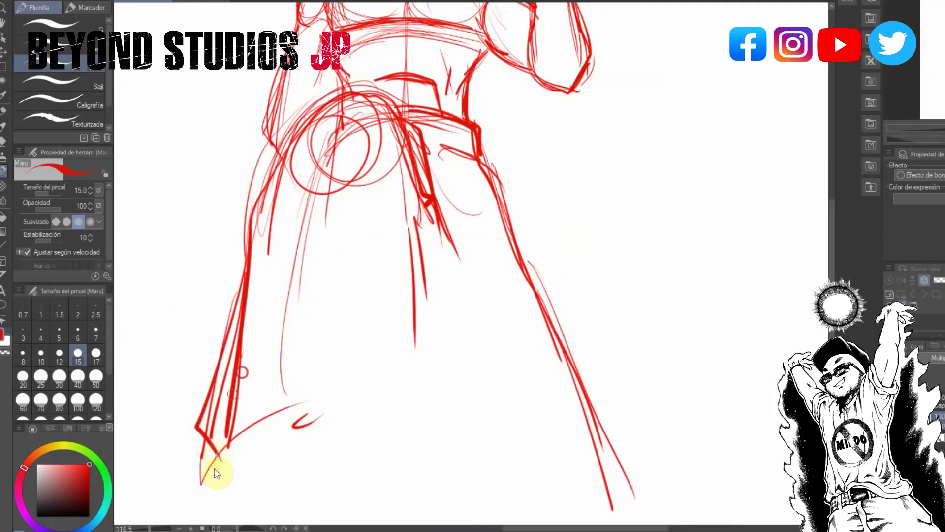
Step: Add the jagged left hem, the inner leg line and long fold lines down the front of the left leg
mouse_move(228, 418)
mouse_down()
mouse_move(196, 495)
mouse_move(244, 456)
mouse_up()
mouse_move(433, 228)
mouse_down()
mouse_move(439, 386)
mouse_move(459, 490)
mouse_up()
mouse_move(204, 489)
mouse_down()
mouse_move(194, 513)
mouse_move(231, 523)
mouse_up()
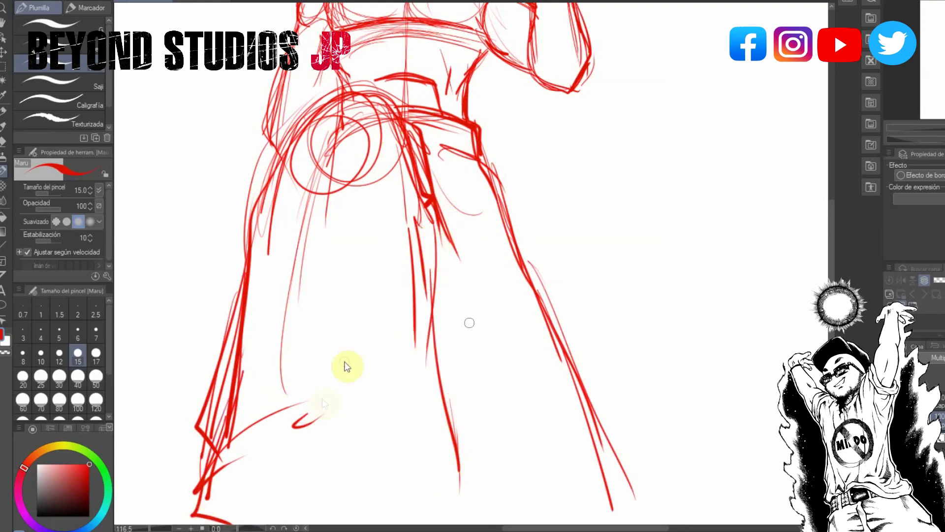
drag(836, 265, 831, 271)
drag(338, 263, 285, 464)
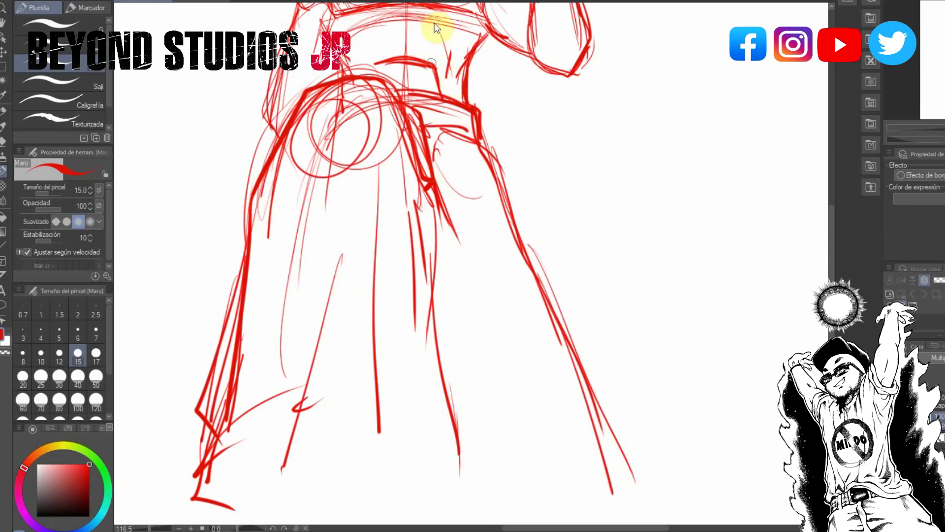
Step: Reinforce the right side of the waist, the left hip contour and the round shape at the left hip
drag(435, 81, 439, 97)
drag(467, 55, 487, 30)
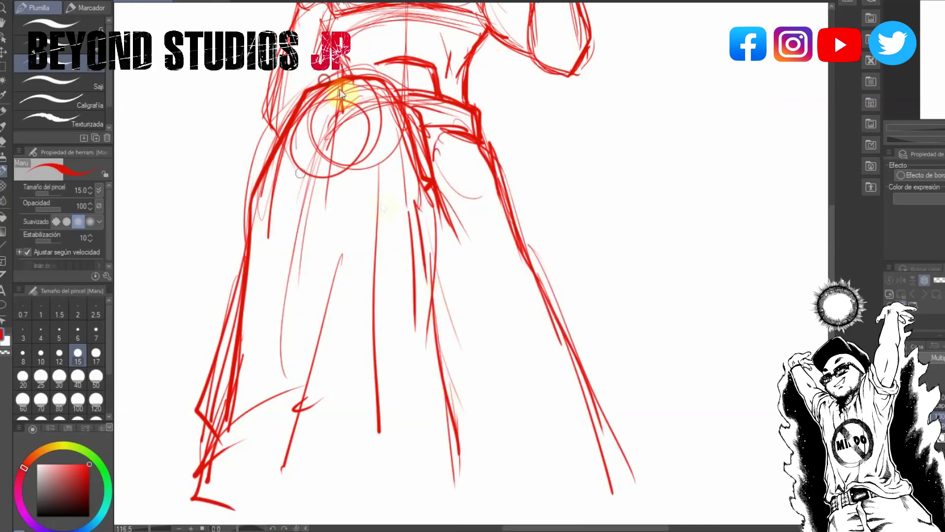
mouse_move(339, 90)
mouse_down()
mouse_move(306, 116)
mouse_move(254, 248)
mouse_up()
drag(294, 163, 302, 181)
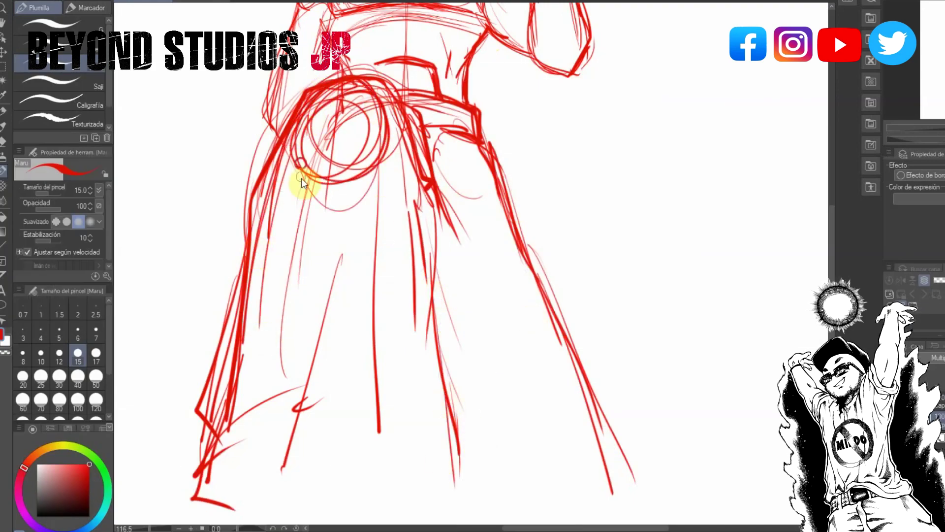
Step: Sketch the inner edge of the left leg and the fold lines spreading down from the crotch toward the right leg
drag(393, 130, 392, 246)
drag(374, 305, 324, 512)
drag(389, 253, 331, 502)
drag(366, 351, 340, 507)
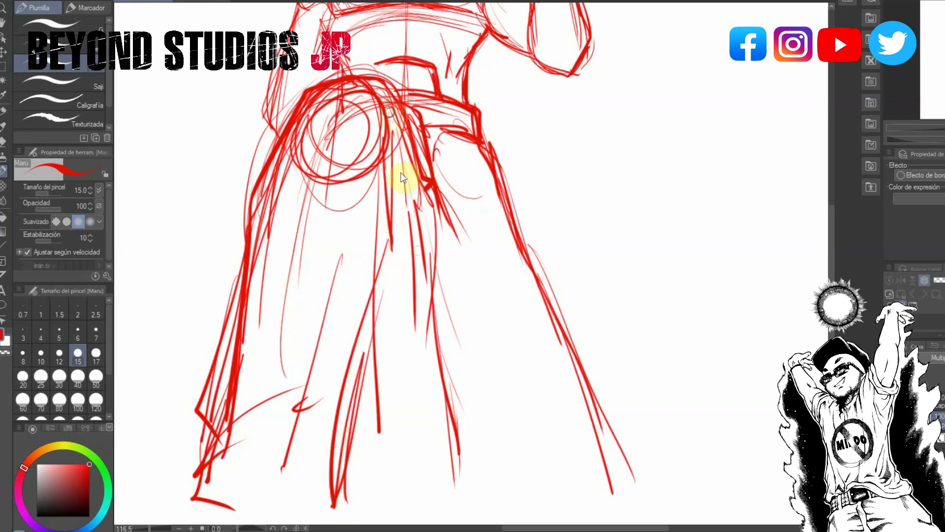
drag(395, 268, 453, 419)
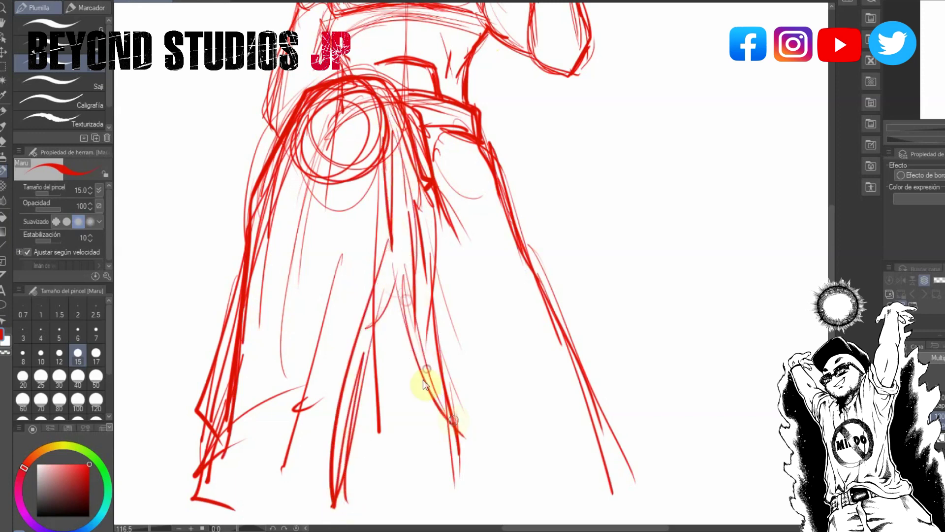
Step: Reinforce the right leg's outer contour and sketch a round knee with two curved lower-leg lines beneath it
drag(470, 148, 536, 309)
drag(534, 273, 573, 400)
drag(516, 399, 489, 423)
drag(480, 421, 486, 517)
drag(561, 424, 597, 513)
drag(517, 257, 562, 384)
drag(461, 172, 495, 236)
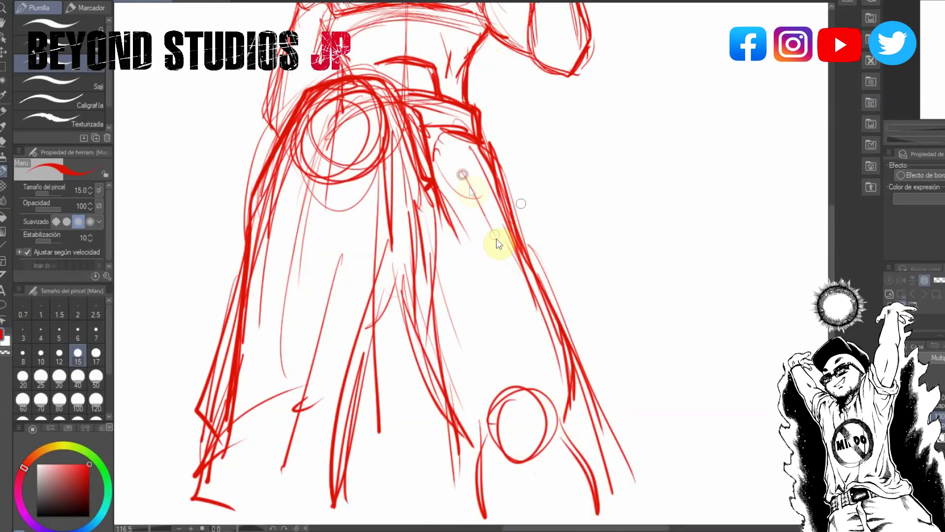
Step: Ink the upper eyelids of both eyes in black, using brush size 8 and finishing with size 7
drag(832, 249, 826, 205)
key(ctrl+minus)
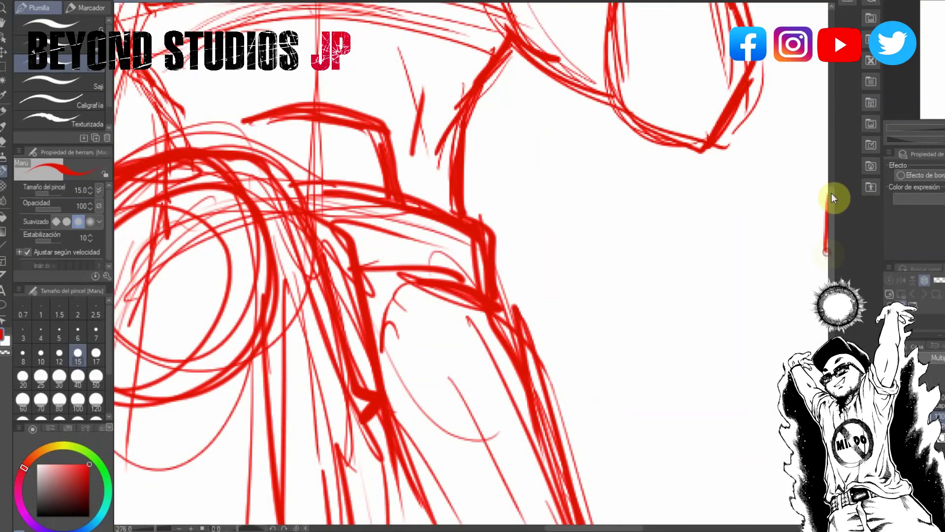
drag(831, 262, 835, 150)
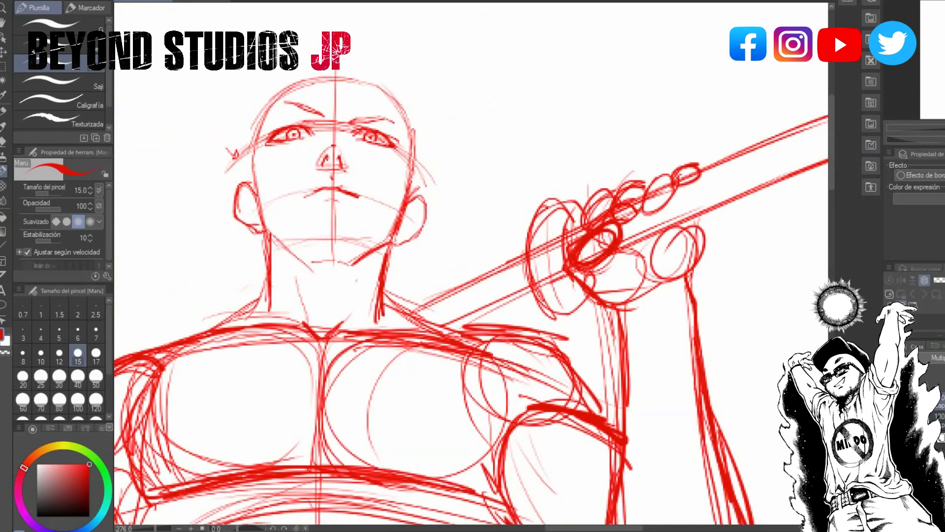
click(23, 354)
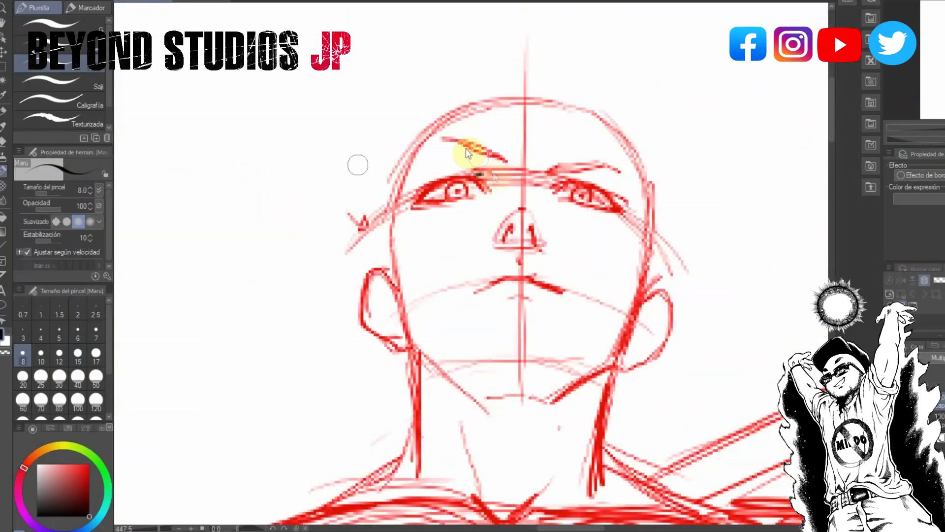
mouse_move(480, 184)
mouse_down()
mouse_move(451, 179)
mouse_move(416, 202)
mouse_up()
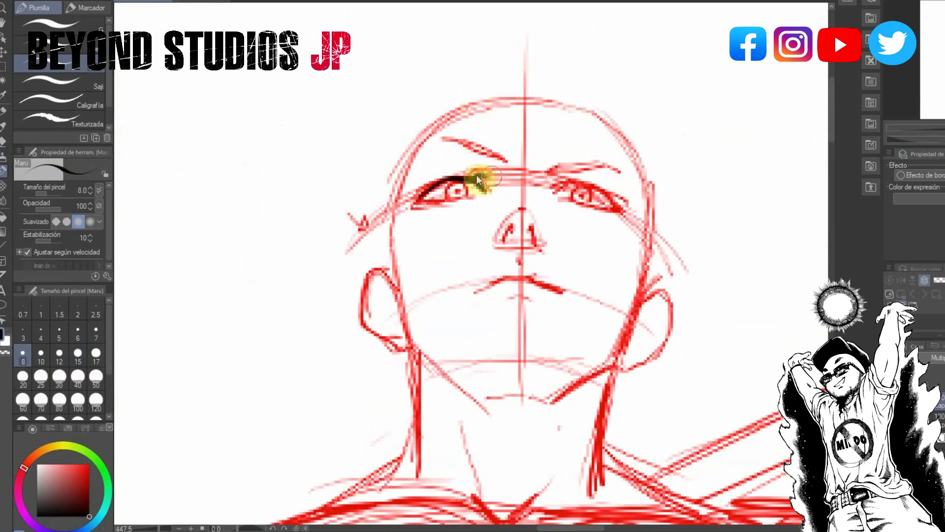
drag(484, 182, 492, 190)
drag(556, 188, 606, 192)
click(97, 329)
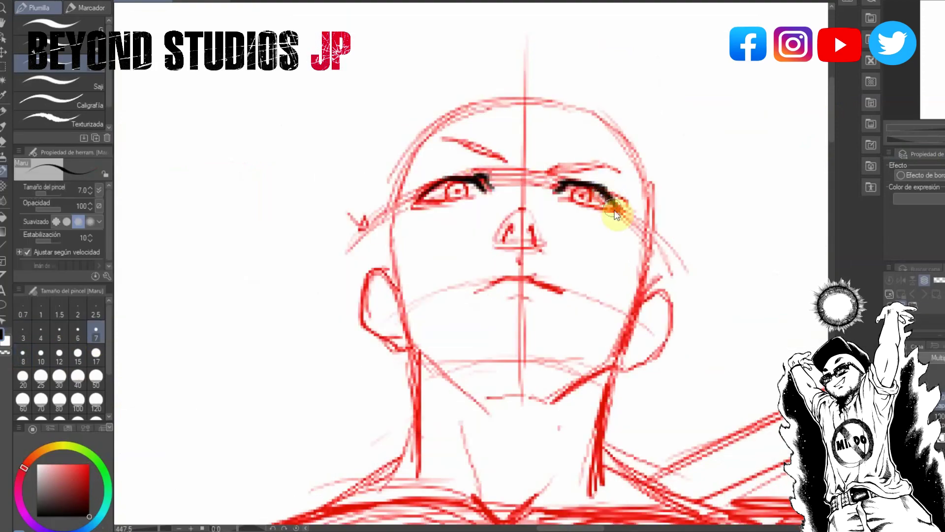
drag(614, 211, 619, 212)
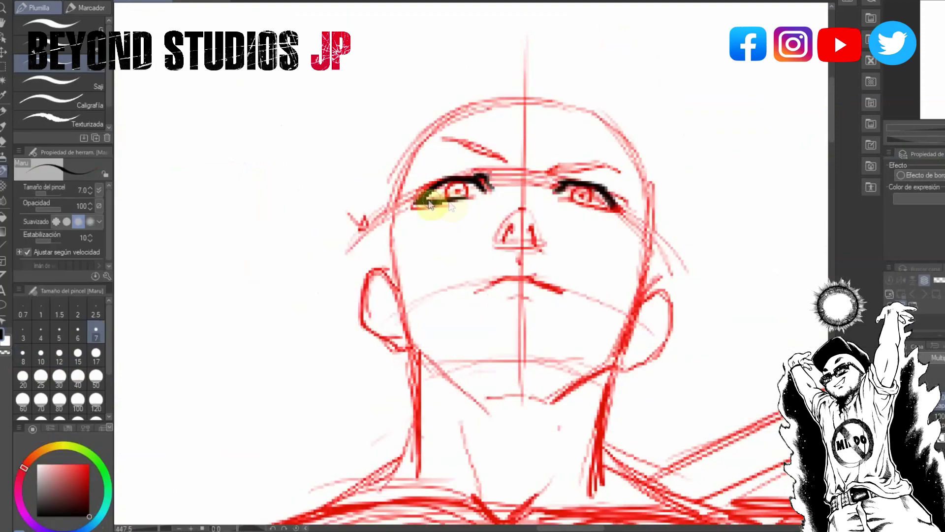
Step: Ink the pointed outer corner of the left eye, both slanted eyebrows and the right eye's lower lid and outer lash
mouse_move(413, 203)
mouse_down()
mouse_move(468, 174)
mouse_move(490, 189)
mouse_move(448, 179)
mouse_move(422, 186)
mouse_up()
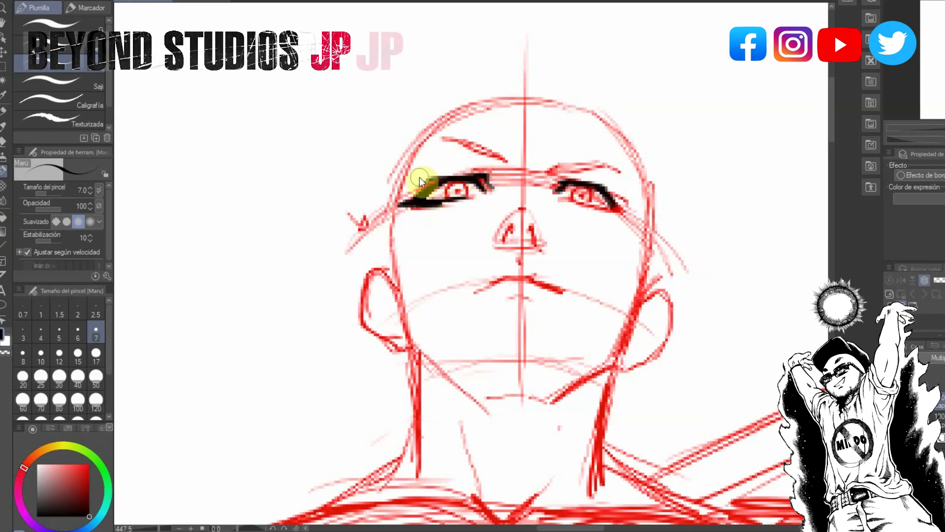
mouse_move(504, 159)
mouse_down()
mouse_move(444, 132)
mouse_move(509, 159)
mouse_up()
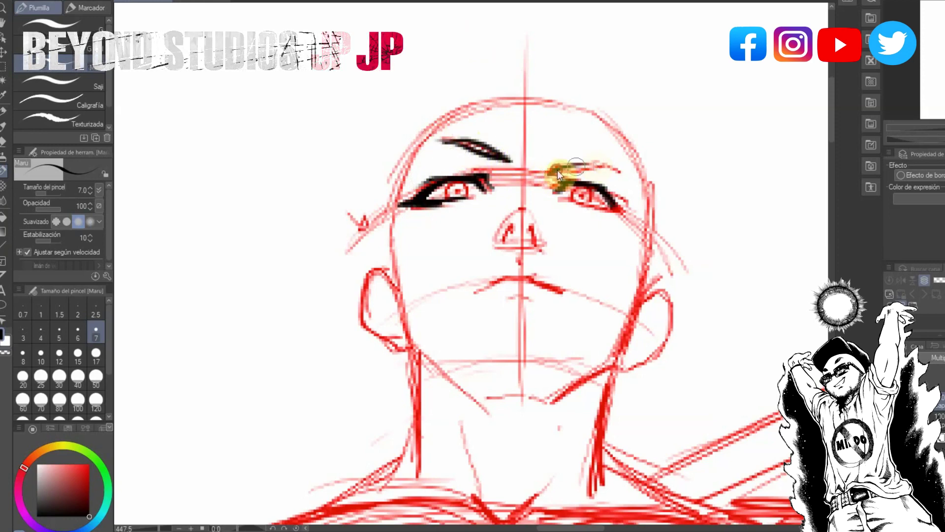
drag(562, 199, 587, 202)
drag(603, 188, 628, 202)
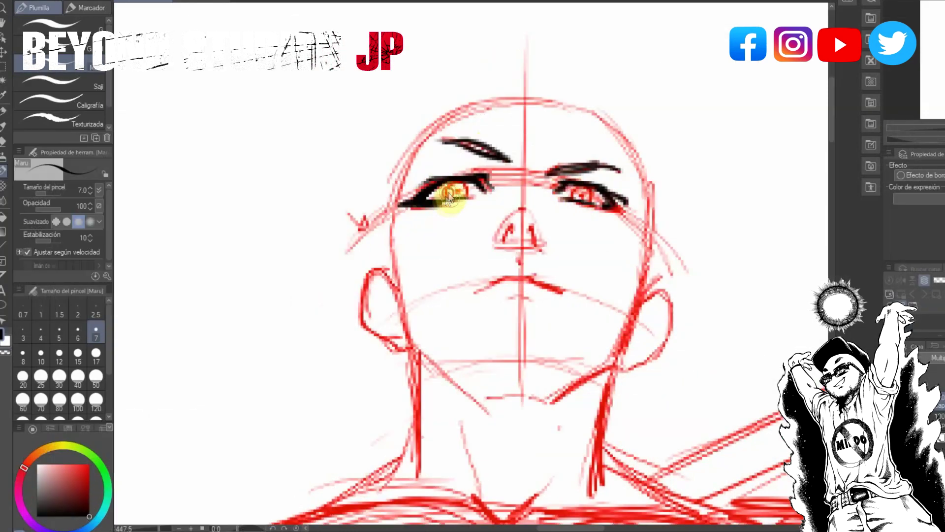
Step: Ink the irises, nostrils and mouth line in black, with a slanted cut at the left corner of the mouth
drag(449, 197, 453, 192)
drag(573, 197, 593, 194)
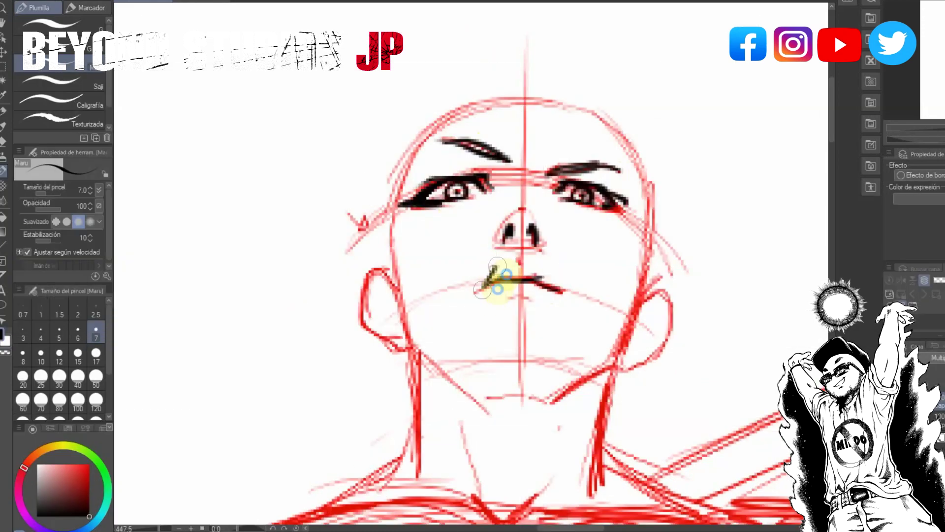
drag(497, 266, 481, 291)
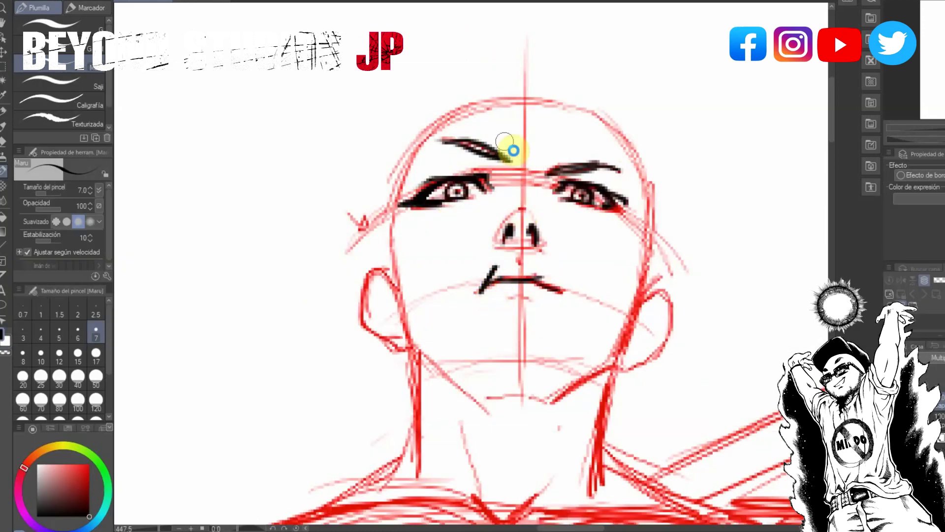
Step: Outline exposed upper and lower jawbones over the left cheek in red, with a curved bite line between them
click(89, 463)
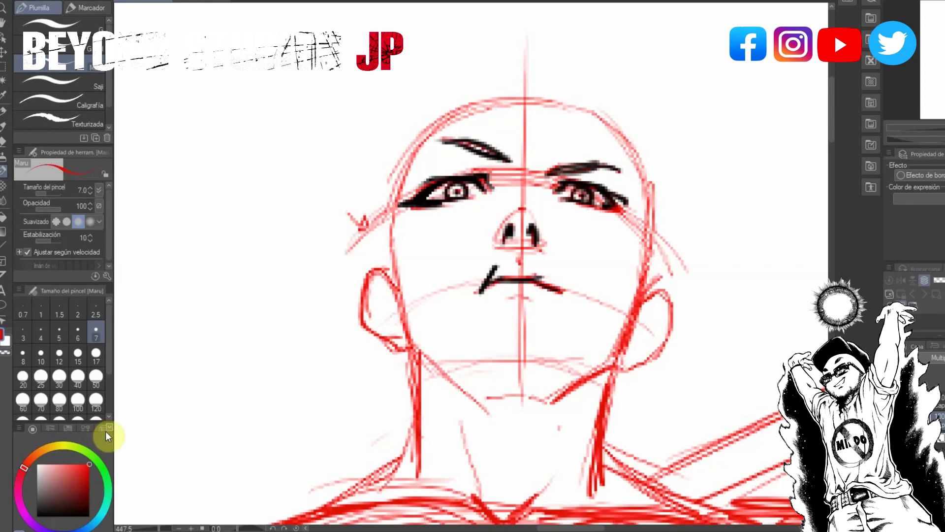
mouse_move(397, 243)
mouse_down()
mouse_move(375, 296)
mouse_move(421, 236)
mouse_up()
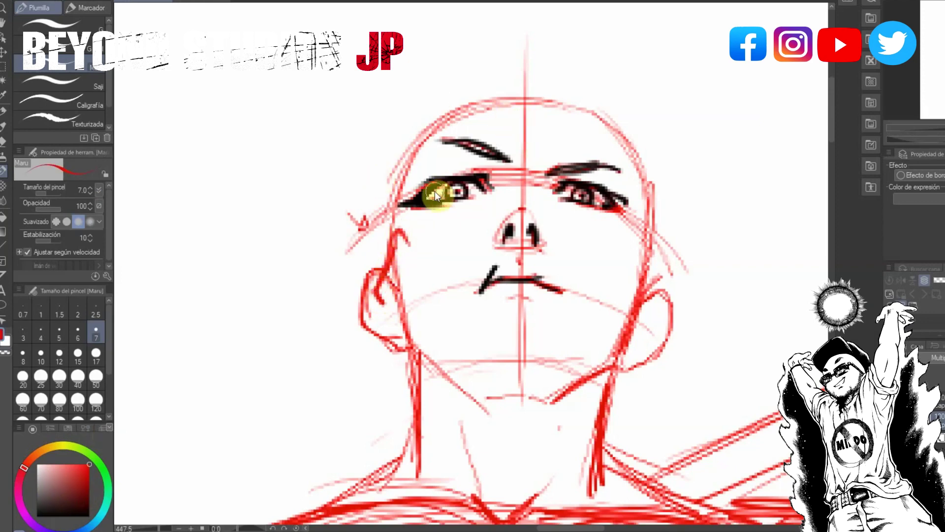
mouse_move(400, 225)
mouse_down()
mouse_move(410, 247)
mouse_move(459, 242)
mouse_move(478, 301)
mouse_up()
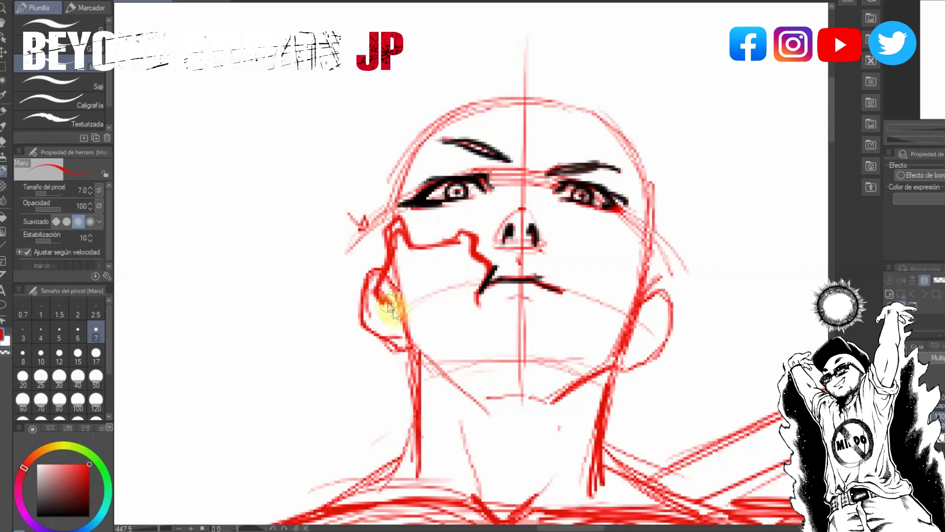
drag(389, 299, 435, 391)
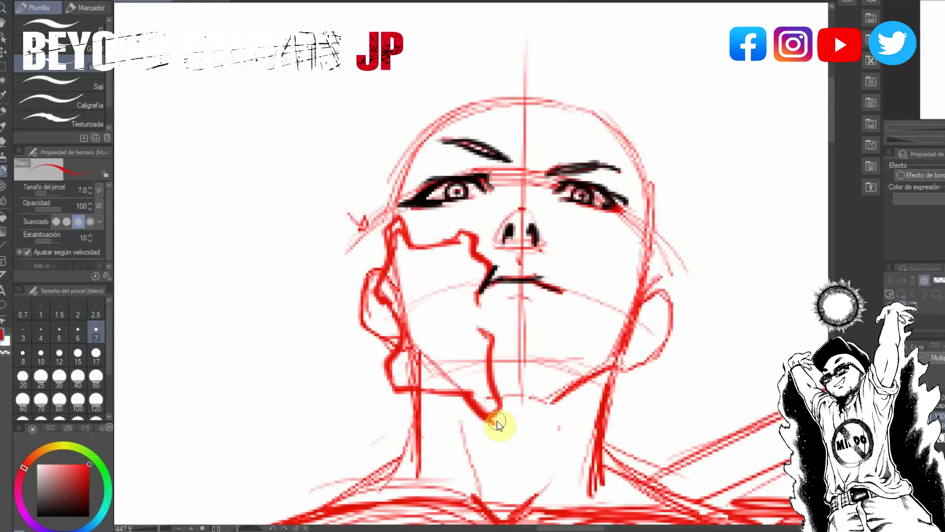
drag(405, 337, 441, 366)
drag(410, 309, 405, 313)
mouse_move(468, 325)
mouse_down()
mouse_move(472, 306)
mouse_move(391, 314)
mouse_up()
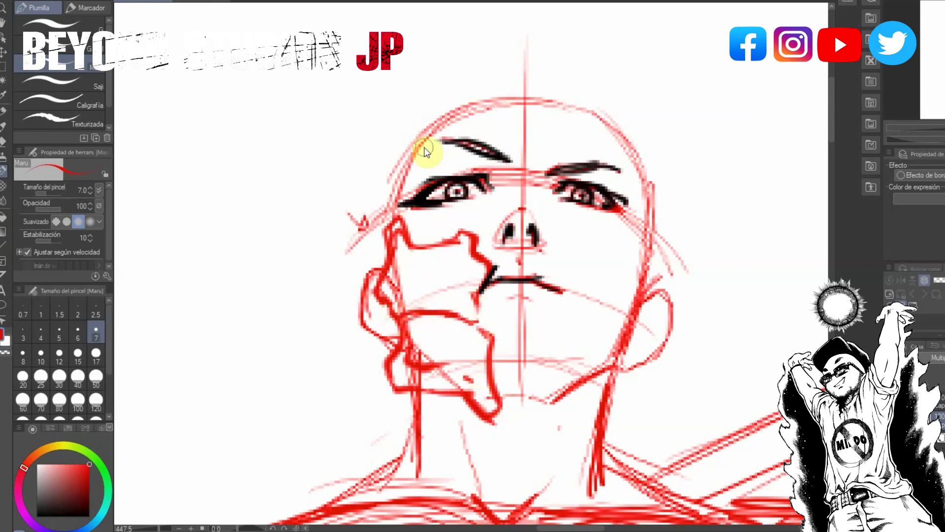
Step: Sketch the upper and lower rows of pointed teeth along the bite line and refine the cheekbone contour in red
drag(465, 287, 462, 317)
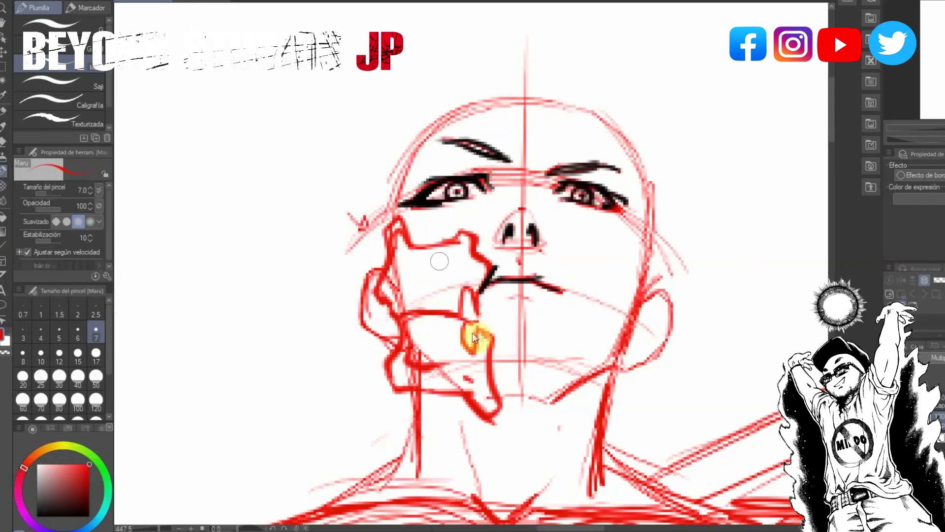
mouse_move(474, 333)
mouse_down()
mouse_move(448, 287)
mouse_move(459, 353)
mouse_up()
mouse_move(456, 288)
mouse_down()
mouse_move(392, 219)
mouse_move(428, 309)
mouse_move(431, 275)
mouse_move(440, 291)
mouse_move(424, 303)
mouse_move(434, 312)
mouse_move(420, 281)
mouse_move(401, 280)
mouse_up()
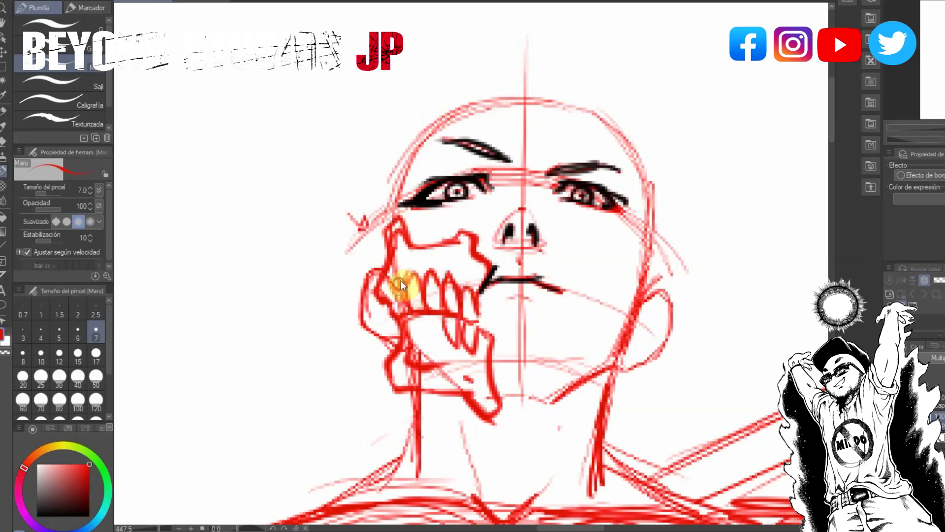
mouse_move(406, 339)
mouse_down()
mouse_move(414, 313)
mouse_move(413, 321)
mouse_move(429, 320)
mouse_move(447, 304)
mouse_move(475, 306)
mouse_move(462, 261)
mouse_up()
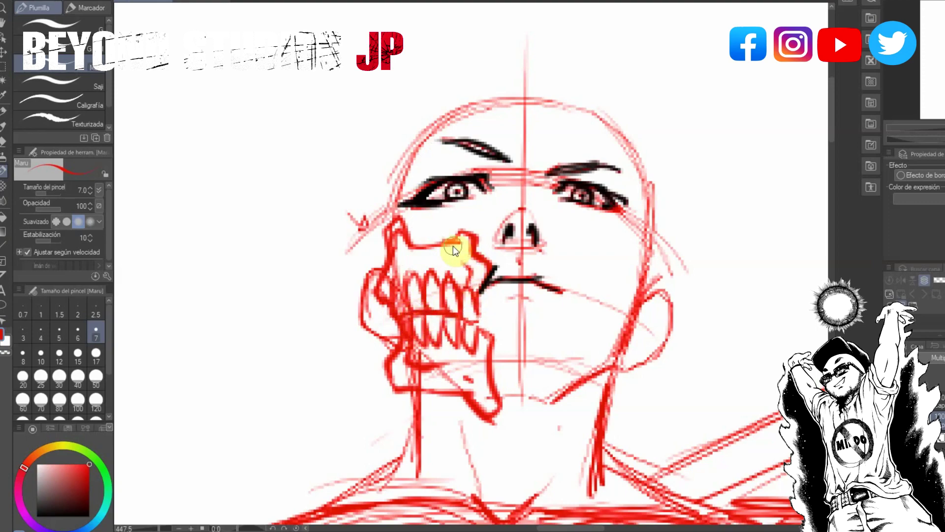
drag(398, 218, 388, 242)
Step: Ink the upper jawbone's outline and the upper row of teeth in black
drag(85, 510, 107, 528)
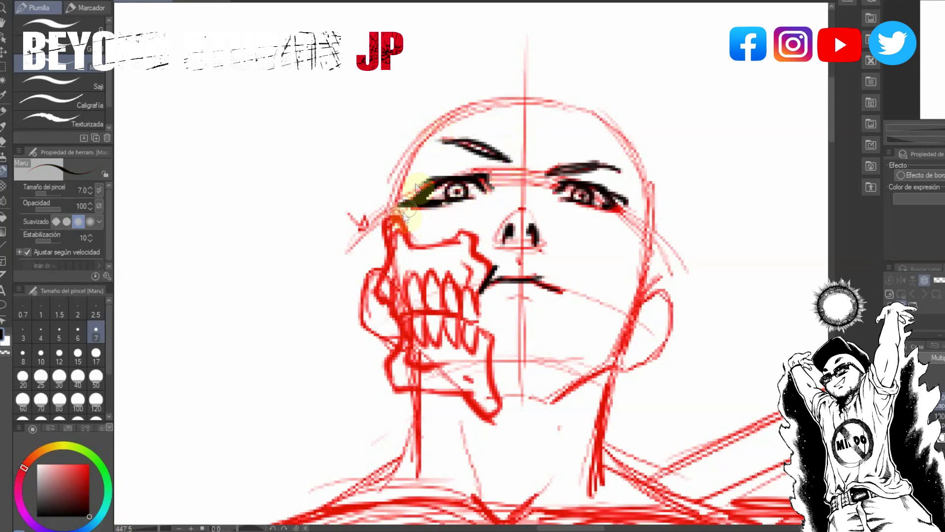
mouse_move(395, 217)
mouse_down()
mouse_move(415, 248)
mouse_move(394, 220)
mouse_move(385, 228)
mouse_move(389, 257)
mouse_move(404, 225)
mouse_move(366, 210)
mouse_move(388, 233)
mouse_up()
drag(394, 294, 398, 306)
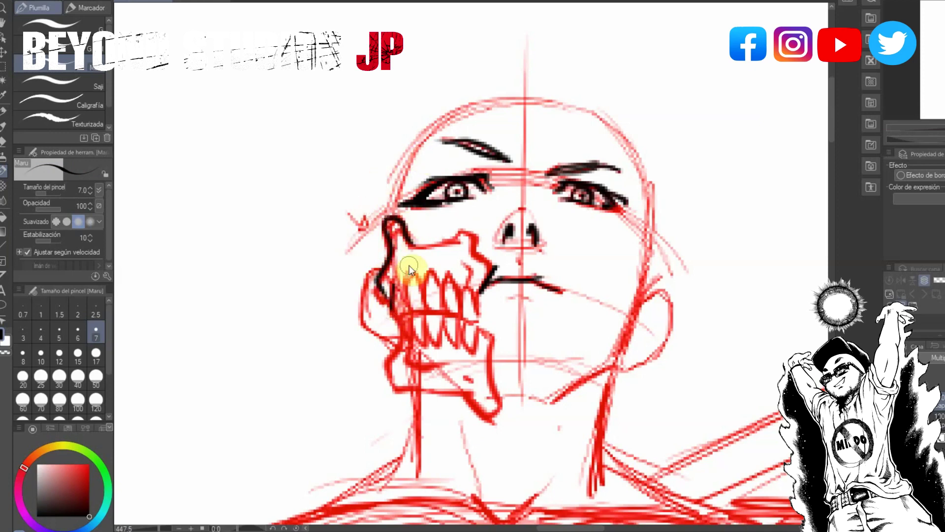
drag(397, 316, 401, 321)
mouse_move(408, 281)
mouse_down()
mouse_move(412, 311)
mouse_move(424, 295)
mouse_move(440, 302)
mouse_move(438, 314)
mouse_up()
drag(449, 273, 446, 314)
mouse_move(450, 273)
mouse_down()
mouse_move(458, 308)
mouse_move(447, 307)
mouse_move(463, 309)
mouse_move(467, 288)
mouse_move(481, 310)
mouse_move(477, 326)
mouse_move(462, 316)
mouse_move(468, 266)
mouse_up()
drag(410, 240, 496, 268)
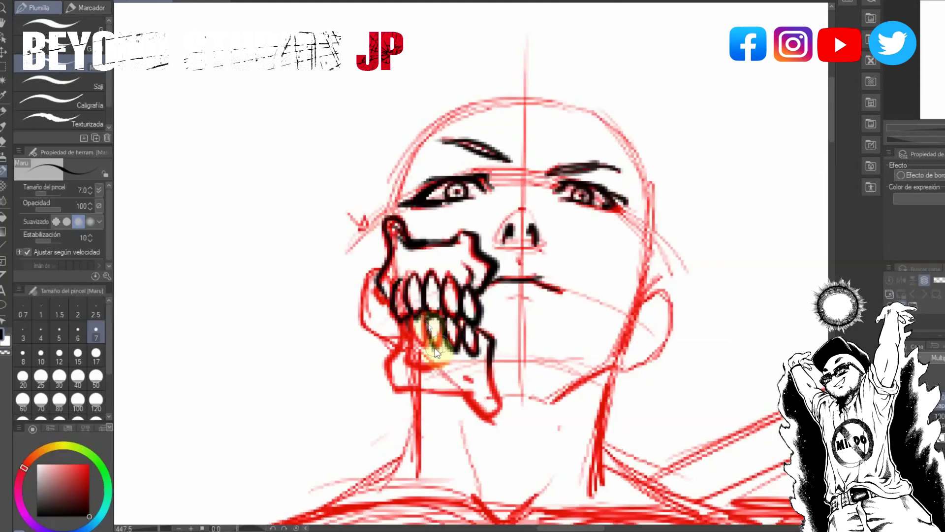
Step: Ink the lower teeth and the heavy lower jawbone outline, adding the neck sides and right jawline in black
mouse_move(423, 328)
mouse_down()
mouse_move(423, 346)
mouse_move(425, 330)
mouse_move(400, 324)
mouse_move(412, 342)
mouse_move(388, 363)
mouse_move(394, 384)
mouse_move(400, 356)
mouse_move(386, 375)
mouse_up()
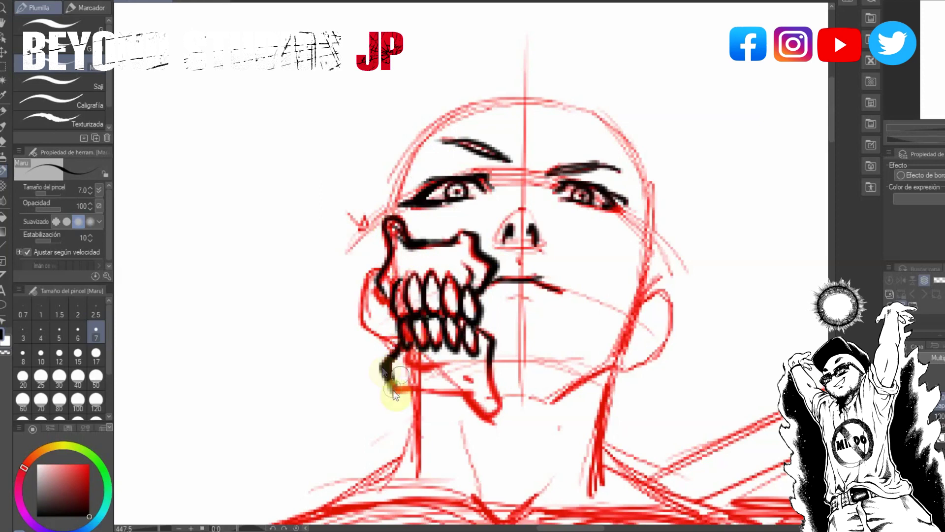
mouse_move(391, 315)
mouse_down()
mouse_move(408, 346)
mouse_move(395, 361)
mouse_move(392, 395)
mouse_move(401, 398)
mouse_move(456, 385)
mouse_move(502, 356)
mouse_move(484, 248)
mouse_move(451, 252)
mouse_move(458, 302)
mouse_move(507, 406)
mouse_move(494, 418)
mouse_move(473, 394)
mouse_move(428, 392)
mouse_move(465, 389)
mouse_up()
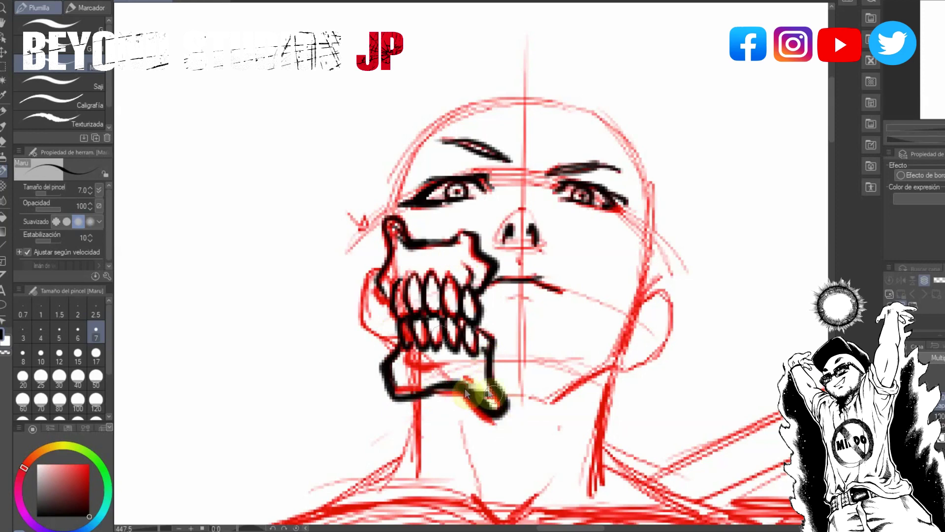
drag(417, 292, 424, 310)
mouse_move(406, 349)
mouse_down()
mouse_move(435, 368)
mouse_move(423, 459)
mouse_move(400, 337)
mouse_move(422, 401)
mouse_move(422, 450)
mouse_up()
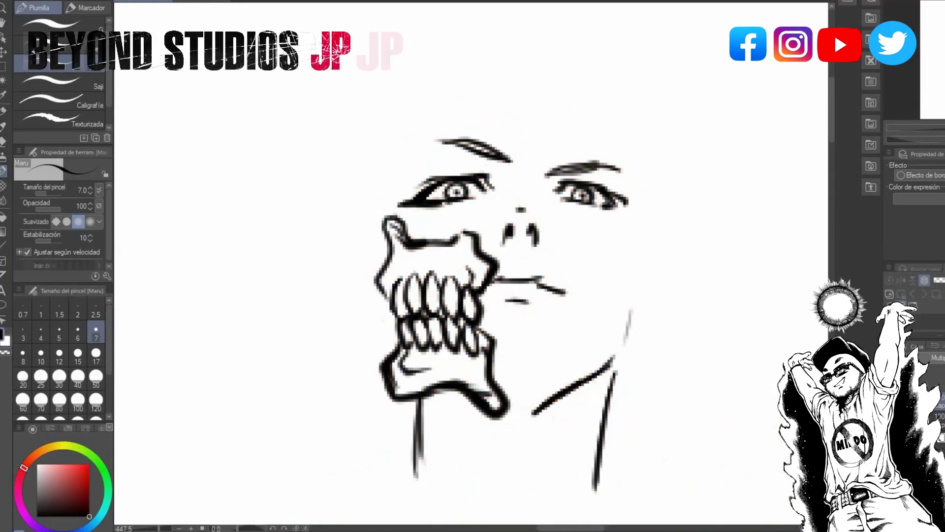
Step: Show the red sketch again, darken the right eye's outer corner and extend the outer end of the left eyebrow
click(891, 420)
click(588, 178)
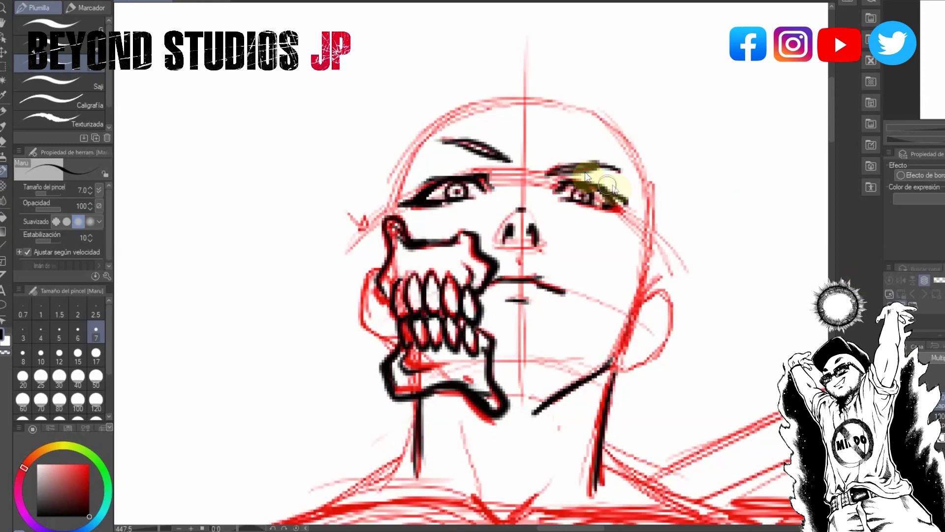
drag(585, 183, 615, 198)
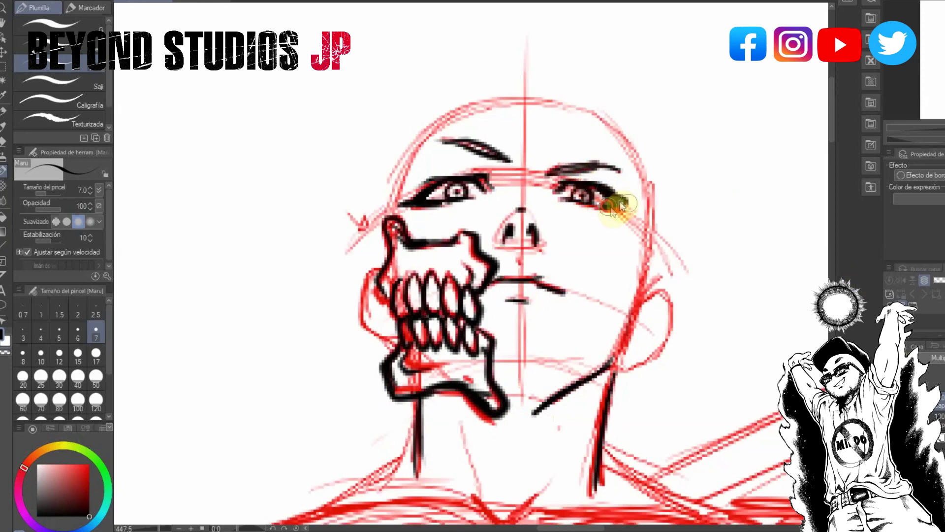
drag(433, 143, 447, 142)
Step: Ink the left temple and ear, and strengthen the right jaw edge and both sides of the neck
drag(406, 182, 388, 215)
drag(380, 278, 365, 293)
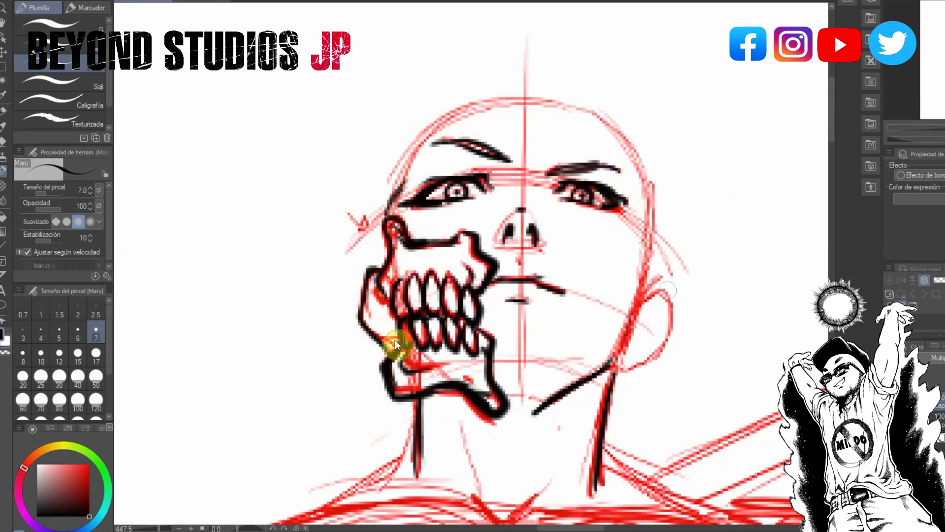
drag(639, 299, 616, 364)
mouse_move(640, 299)
mouse_down()
mouse_move(615, 365)
mouse_move(598, 468)
mouse_up()
drag(421, 401, 407, 485)
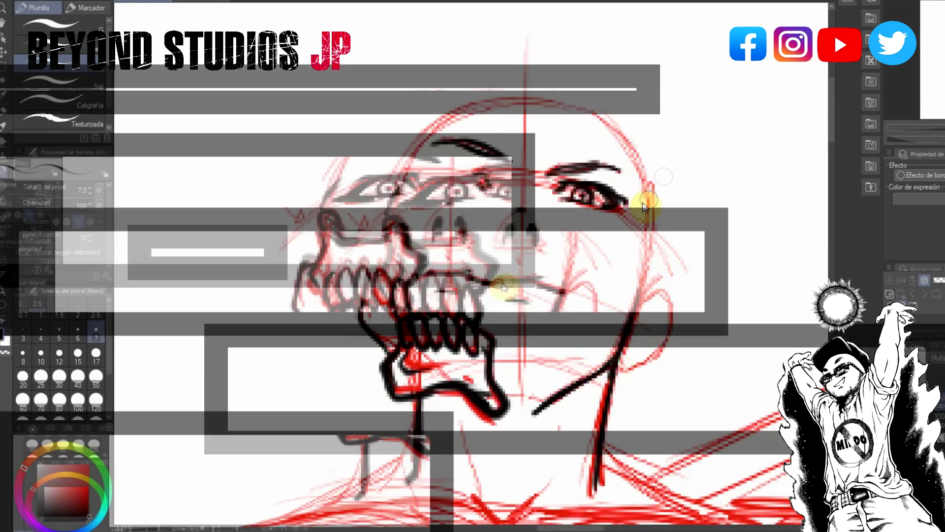
Step: Extend the mouth line's right end and ink long pointed bangs falling over the middle of the forehead
drag(563, 293, 575, 292)
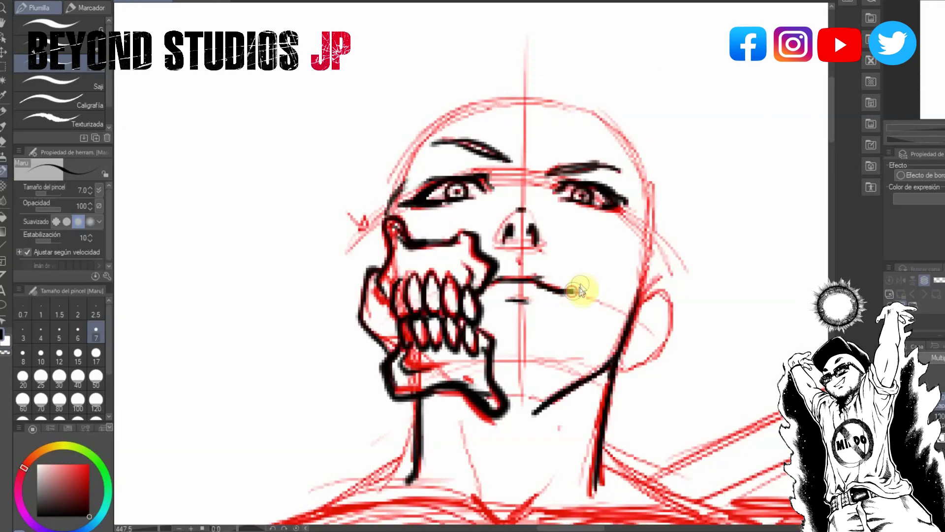
mouse_move(576, 197)
mouse_down()
mouse_move(613, 199)
mouse_move(580, 209)
mouse_move(631, 216)
mouse_up()
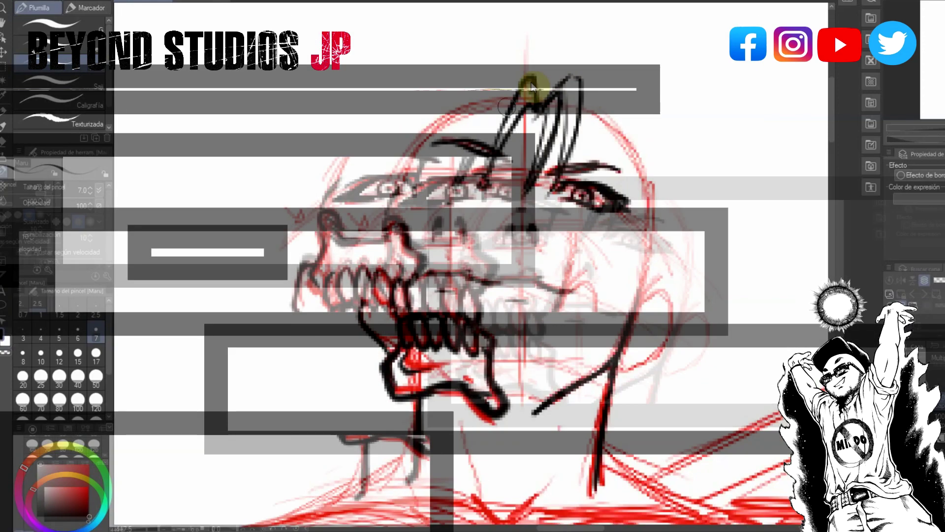
drag(522, 99, 502, 218)
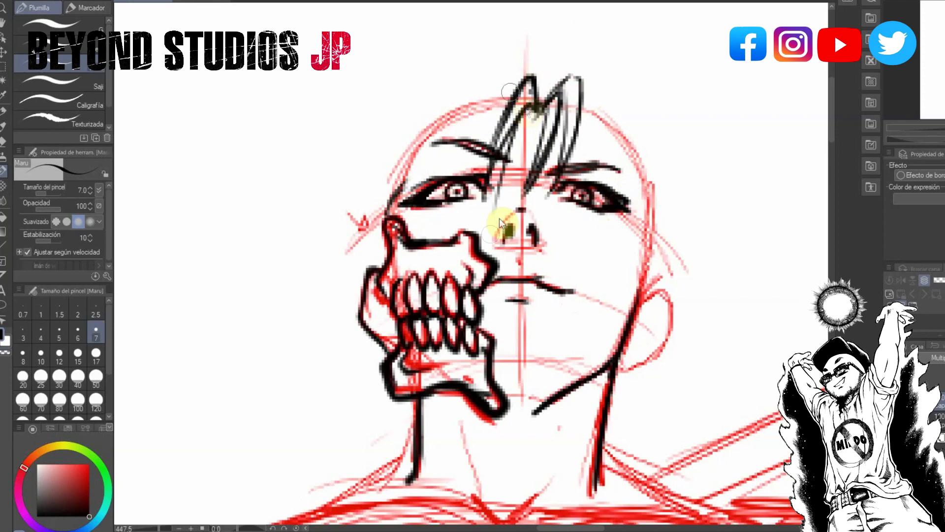
drag(507, 105, 492, 127)
Step: Ink short spiky hairline strokes along both sides of the skull, from the bangs down to the temples
mouse_move(460, 91)
mouse_down()
mouse_move(480, 110)
mouse_move(497, 110)
mouse_up()
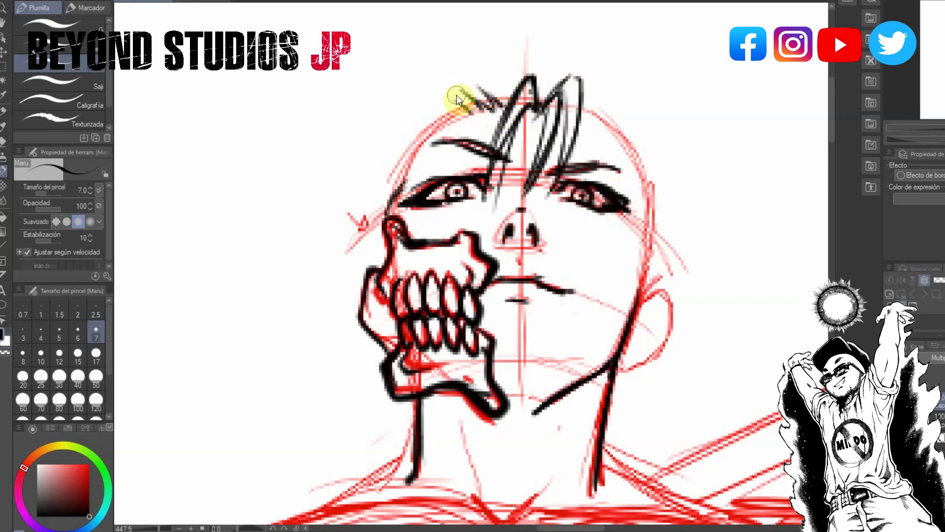
mouse_move(459, 99)
mouse_down()
mouse_move(490, 109)
mouse_move(452, 121)
mouse_move(407, 157)
mouse_up()
drag(416, 164, 392, 190)
mouse_move(584, 106)
mouse_down()
mouse_move(606, 112)
mouse_move(652, 156)
mouse_up()
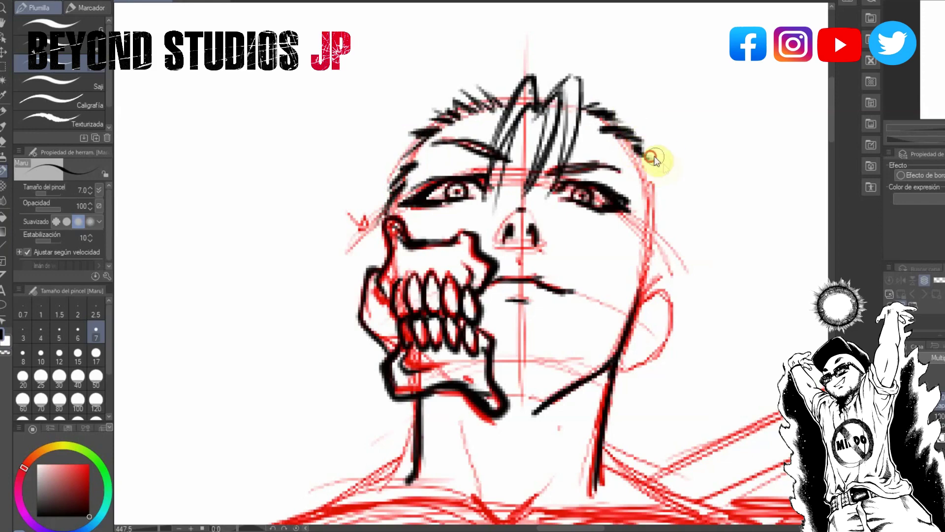
drag(643, 176, 660, 187)
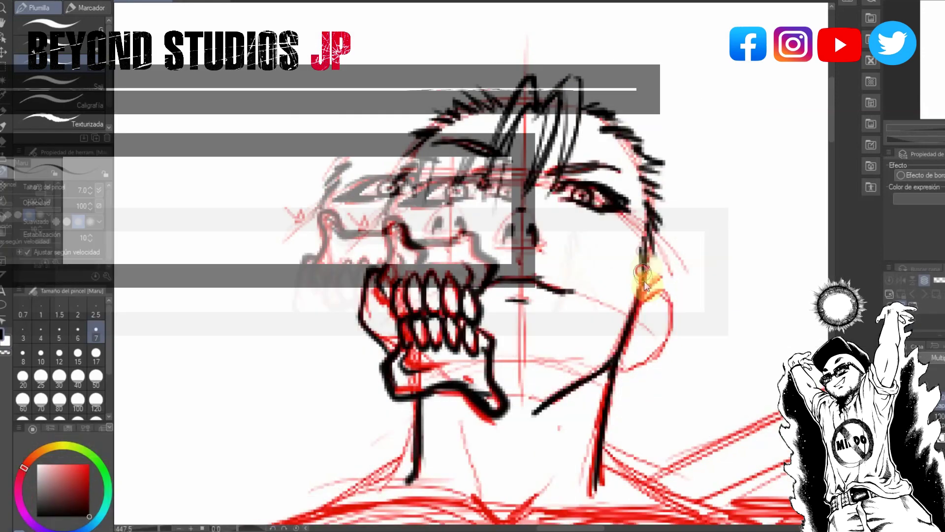
Step: Ink the ear on the right, with spiky hair beside it and tufts sticking out from the head's left side
mouse_move(643, 275)
mouse_down()
mouse_move(636, 325)
mouse_move(644, 295)
mouse_move(641, 355)
mouse_up()
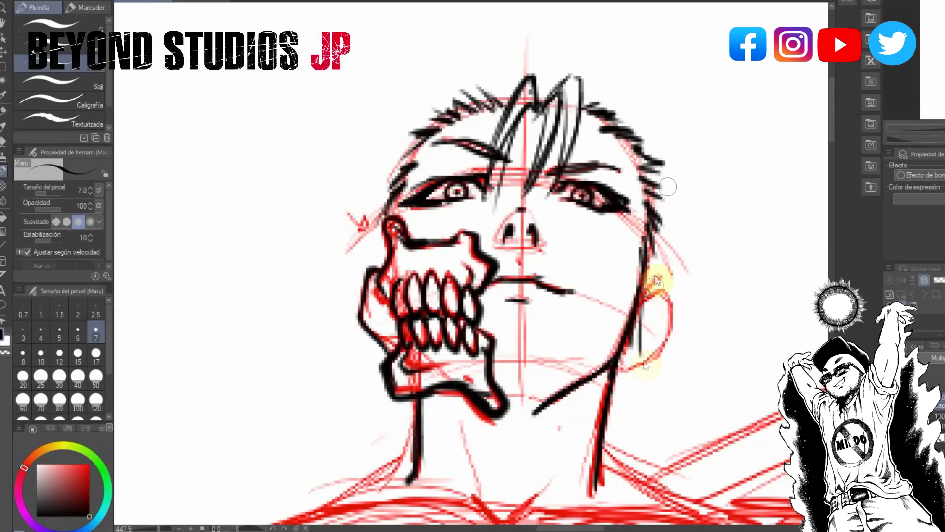
mouse_move(648, 294)
mouse_down()
mouse_move(672, 316)
mouse_move(663, 353)
mouse_move(618, 370)
mouse_up()
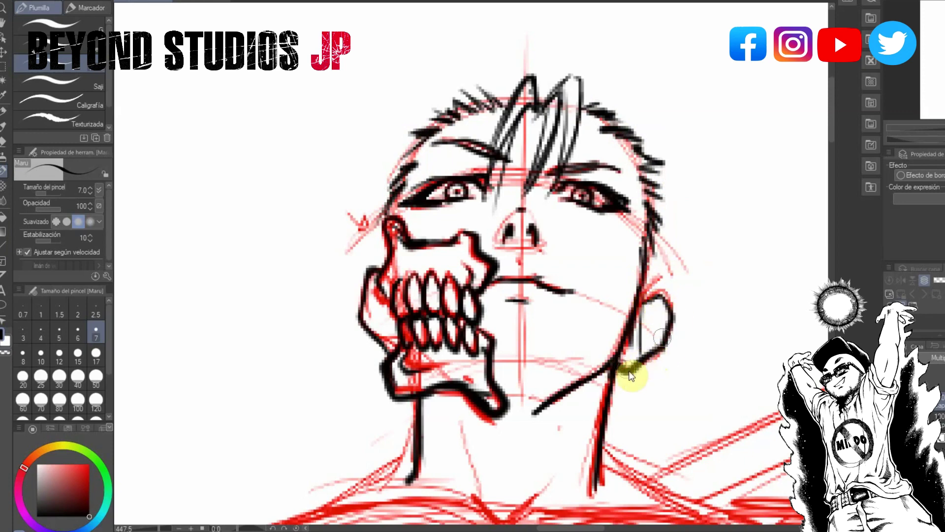
drag(653, 247, 651, 314)
mouse_move(660, 270)
mouse_down()
mouse_move(648, 331)
mouse_move(696, 303)
mouse_up()
drag(373, 251, 354, 300)
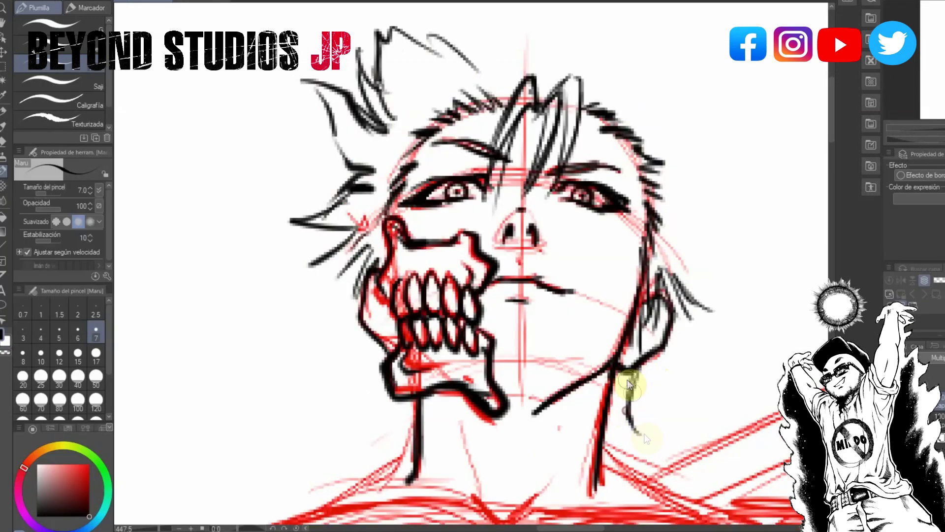
Step: Ink loose pointed hair strands hanging behind the jaw on both sides of the neck
drag(635, 370, 621, 399)
mouse_move(386, 380)
mouse_down()
mouse_move(365, 425)
mouse_move(390, 409)
mouse_move(386, 424)
mouse_move(381, 402)
mouse_move(364, 453)
mouse_up()
mouse_move(406, 412)
mouse_down()
mouse_move(392, 458)
mouse_move(390, 495)
mouse_up()
drag(402, 466, 402, 496)
drag(635, 373, 631, 433)
drag(627, 398, 641, 432)
mouse_move(632, 407)
mouse_down()
mouse_move(665, 427)
mouse_move(618, 484)
mouse_up()
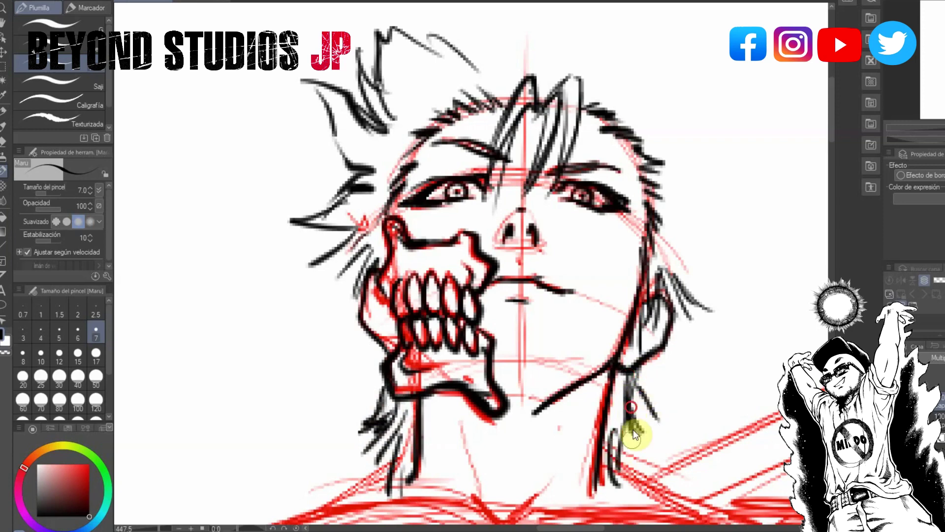
drag(614, 430, 620, 485)
drag(639, 381, 674, 428)
drag(644, 382, 677, 410)
Step: Ink curved hair tufts standing out above the ear on the right side of the head
mouse_move(677, 210)
mouse_down()
mouse_move(699, 236)
mouse_move(716, 292)
mouse_up()
mouse_move(686, 246)
mouse_down()
mouse_move(710, 313)
mouse_move(689, 340)
mouse_up()
drag(678, 208, 713, 212)
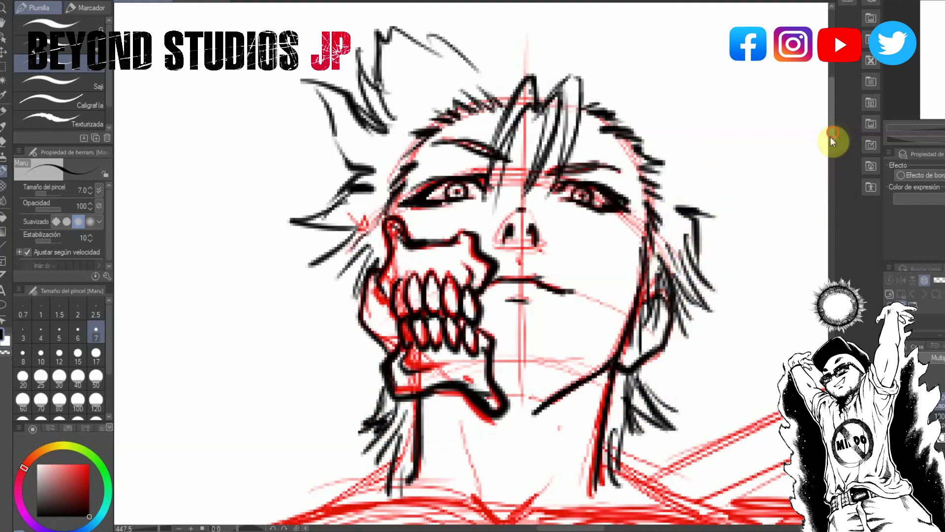
Step: Thicken the upper-left hair tuft's contours and add strands running from it down to the hairline
drag(830, 134, 834, 117)
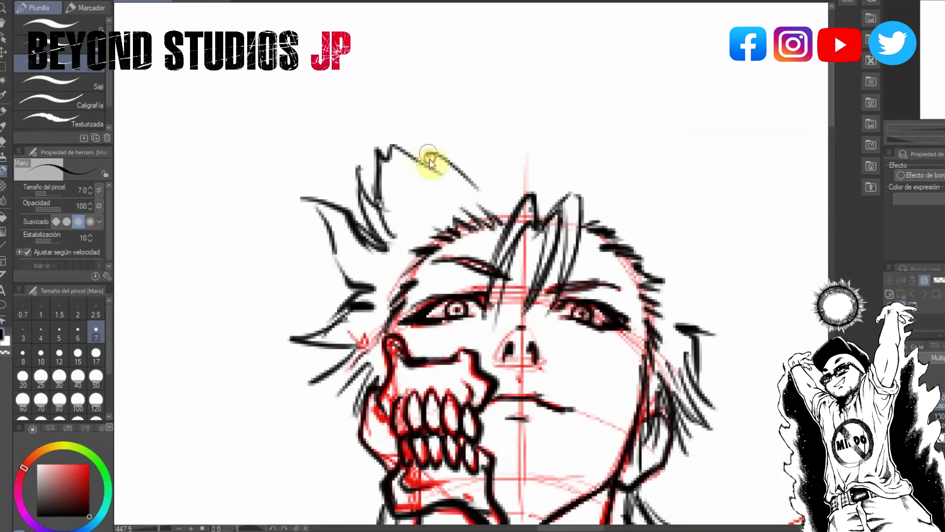
drag(401, 143, 464, 187)
drag(441, 150, 490, 202)
mouse_move(422, 191)
mouse_down()
mouse_move(464, 220)
mouse_move(444, 220)
mouse_move(434, 241)
mouse_up()
drag(382, 203, 418, 238)
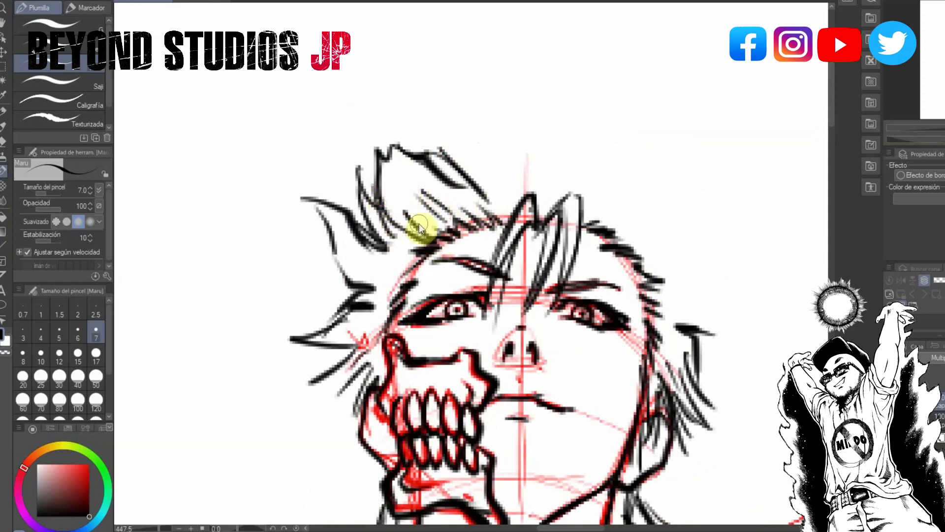
drag(435, 156, 450, 170)
Step: Ink the tall wavy tufts at the crown and short strands running back from the right hairline
mouse_move(558, 134)
mouse_down()
mouse_move(549, 118)
mouse_move(572, 114)
mouse_up()
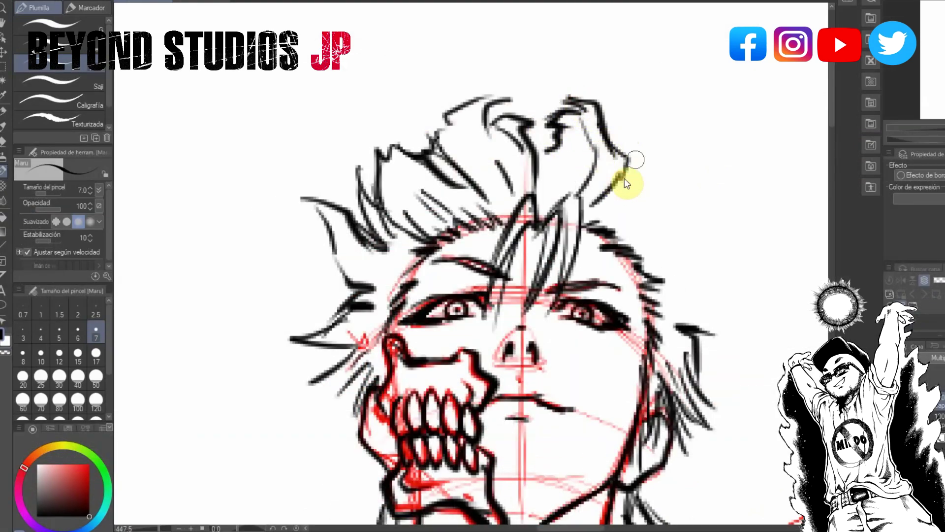
drag(640, 213, 609, 233)
drag(609, 230, 655, 223)
drag(637, 238, 668, 226)
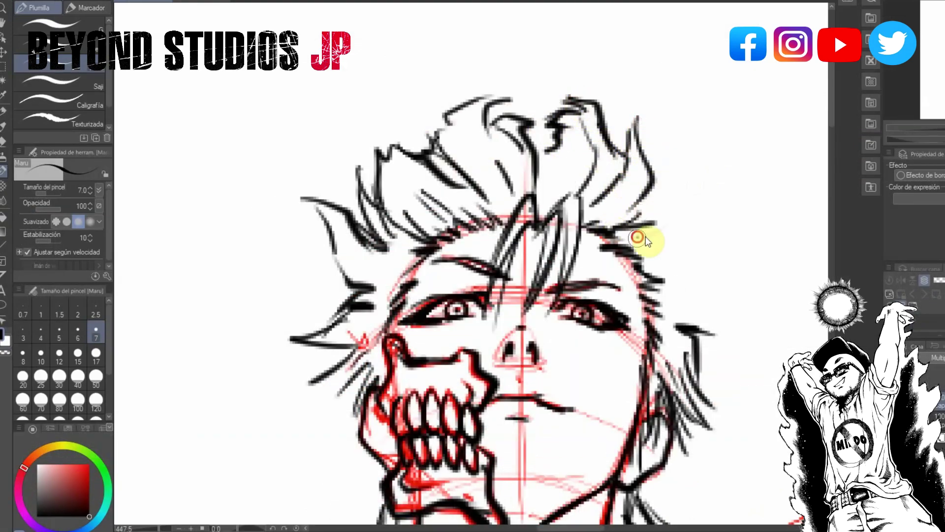
Step: Ink the large hair spikes on the right side of the head and fill in strands on the left side
drag(661, 157, 664, 209)
drag(660, 154, 658, 181)
mouse_move(704, 219)
mouse_down()
mouse_move(676, 271)
mouse_move(709, 277)
mouse_move(712, 291)
mouse_up()
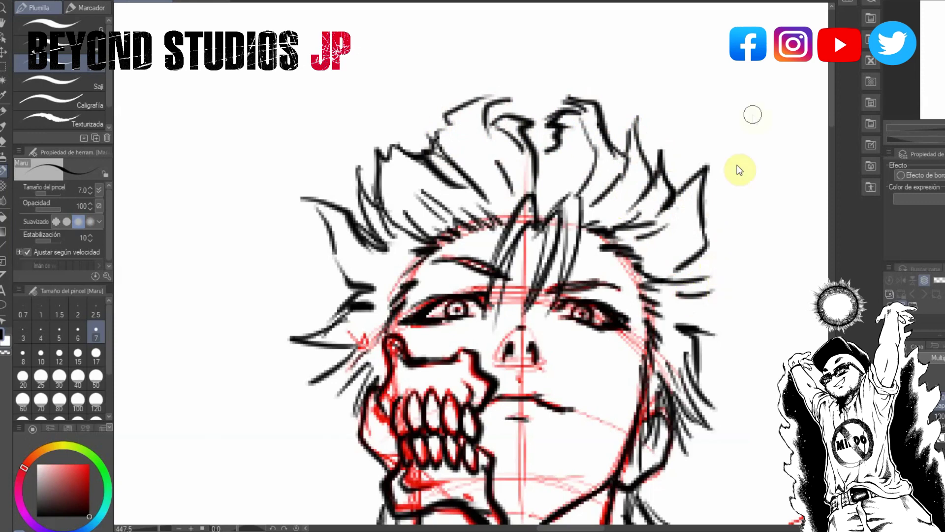
mouse_move(714, 238)
mouse_down()
mouse_move(693, 308)
mouse_move(737, 284)
mouse_up()
drag(691, 303, 730, 316)
drag(349, 254, 400, 272)
Step: Strengthen the jawline near the chin and ink the converging neck muscle lines with a small throat mark
scroll(831, 123, down, 5)
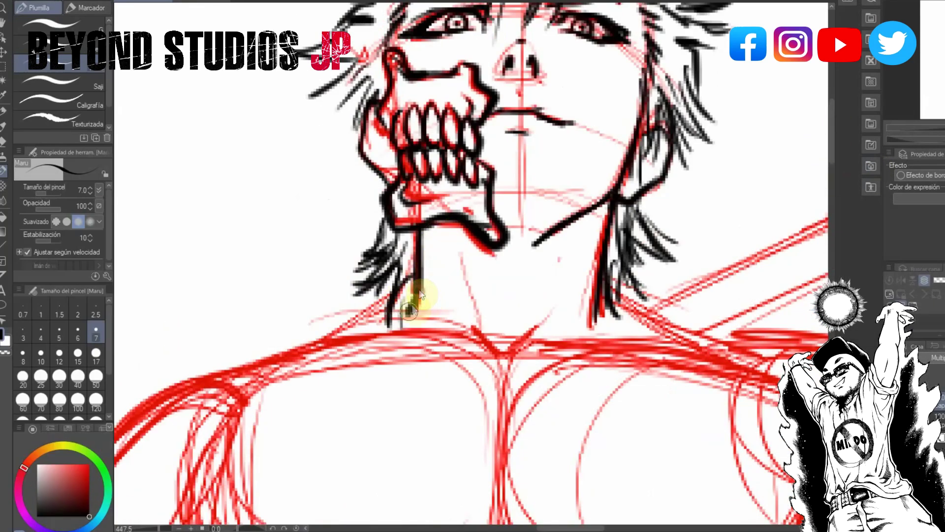
drag(536, 243, 588, 212)
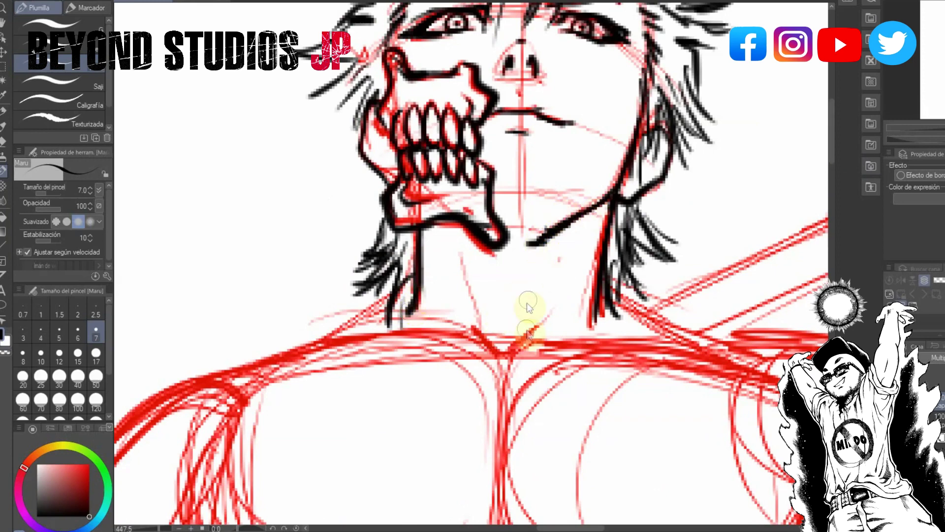
drag(516, 348, 566, 265)
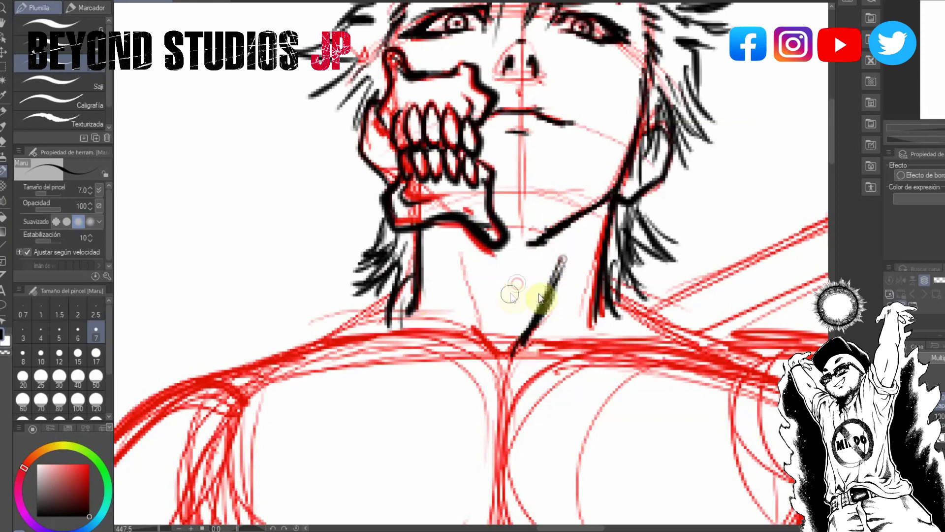
drag(458, 227, 488, 334)
drag(421, 241, 438, 295)
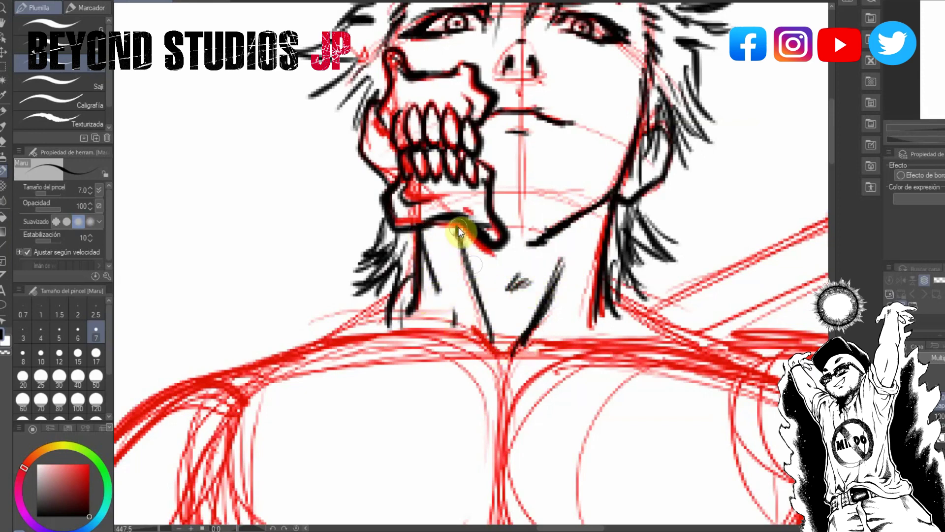
Step: Thicken the neck's right edge and add small hair strands behind the jaw on both sides
mouse_move(608, 203)
mouse_down()
mouse_move(597, 314)
mouse_move(613, 288)
mouse_up()
drag(652, 219, 654, 206)
drag(382, 224, 367, 249)
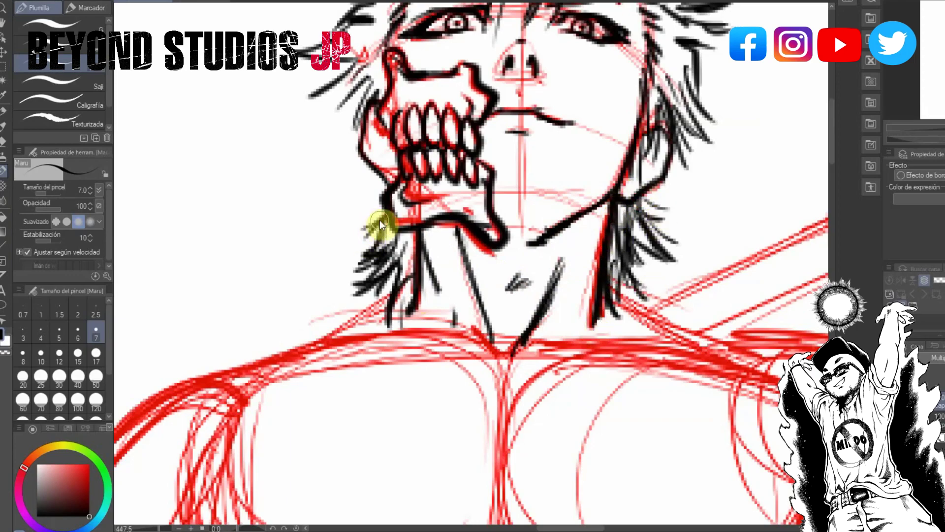
Step: Ink both collarbones in black, meeting in a V at the base of the neck
key(ctrl+minus)
key(ctrl+minus)
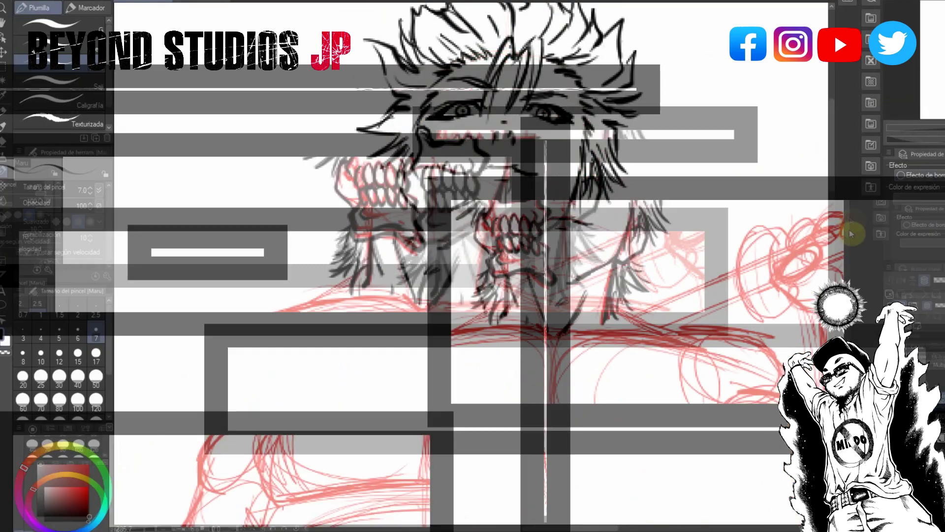
scroll(832, 184, down, 5)
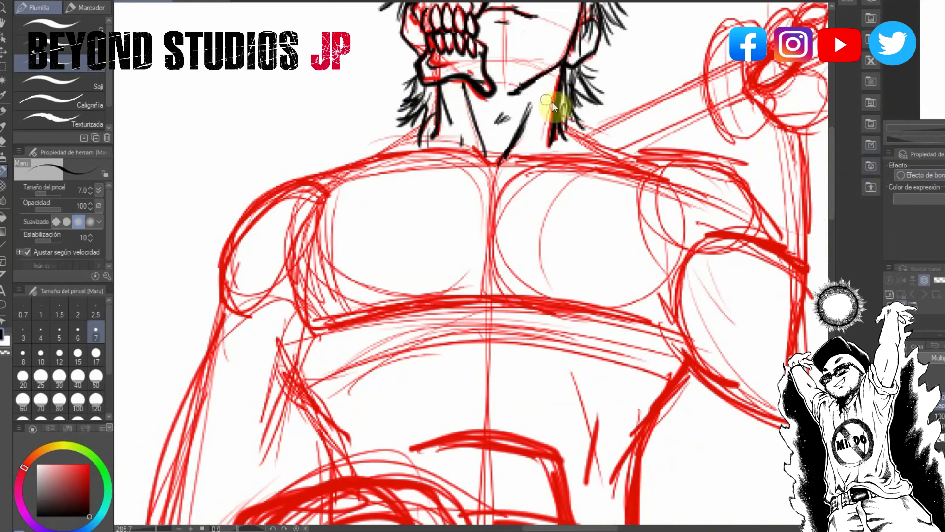
drag(509, 162, 398, 155)
mouse_move(500, 168)
mouse_down()
mouse_move(527, 156)
mouse_move(561, 163)
mouse_up()
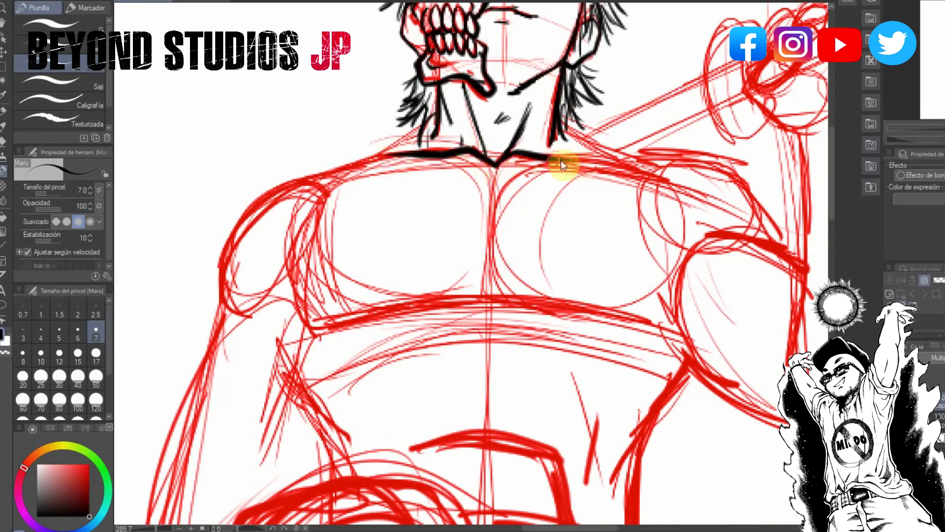
drag(468, 147, 495, 165)
Step: Ink the open jacket's raised collar, pointed lapel and long front edge over the chest's left side
mouse_move(433, 123)
mouse_down()
mouse_move(367, 201)
mouse_move(400, 148)
mouse_move(347, 278)
mouse_up()
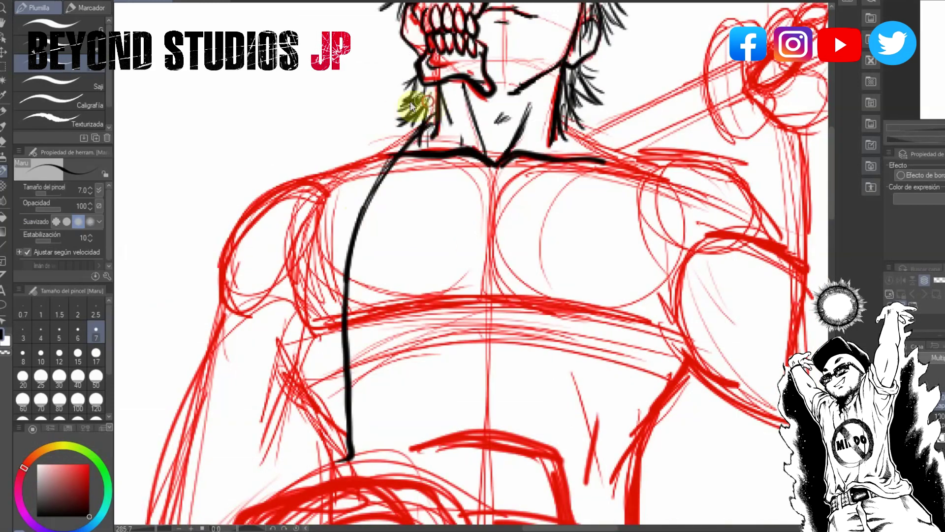
drag(411, 105, 436, 79)
mouse_move(418, 102)
mouse_down()
mouse_move(359, 105)
mouse_move(283, 228)
mouse_move(358, 146)
mouse_up()
drag(301, 229, 357, 186)
drag(346, 117, 382, 133)
drag(370, 177, 347, 261)
drag(380, 161, 338, 420)
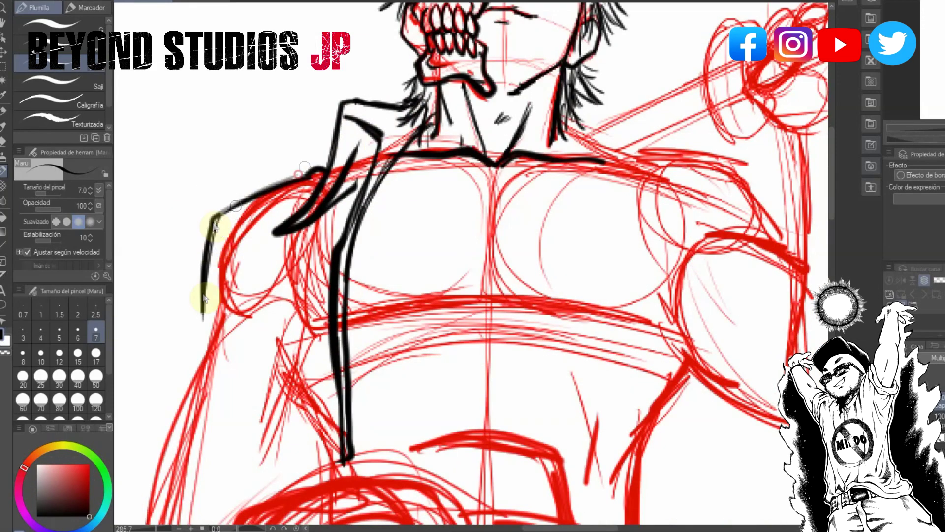
Step: Ink the jacket's shoulder and short sleeve outline over the left shoulder
mouse_move(217, 236)
mouse_down()
mouse_move(249, 211)
mouse_move(199, 331)
mouse_up()
mouse_move(310, 183)
mouse_down()
mouse_move(215, 218)
mouse_move(202, 331)
mouse_up()
drag(220, 319, 204, 337)
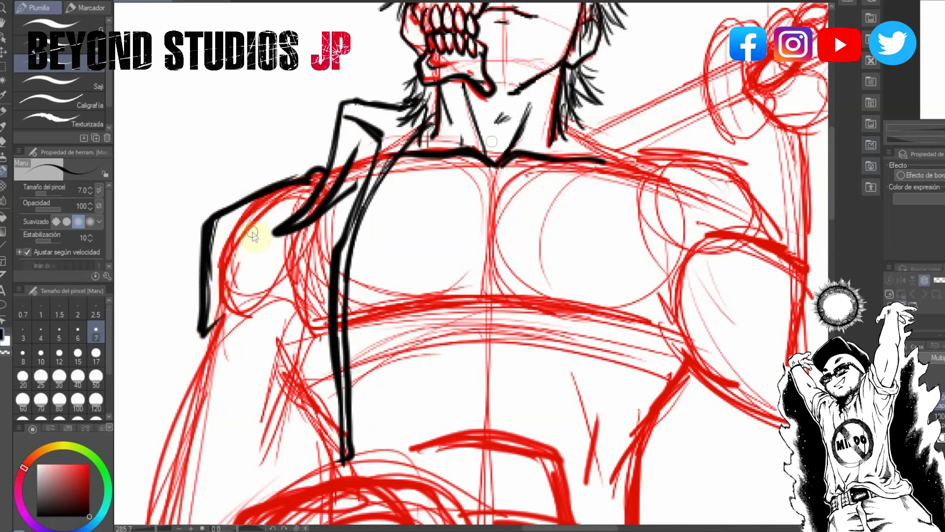
Step: Ink the jacket's collar, pointed lapel and long front edge on the right side of the chest
drag(605, 198, 607, 200)
mouse_move(573, 101)
mouse_down()
mouse_move(623, 139)
mouse_move(501, 136)
mouse_move(625, 129)
mouse_move(603, 137)
mouse_move(573, 118)
mouse_move(601, 118)
mouse_move(604, 153)
mouse_move(662, 171)
mouse_up()
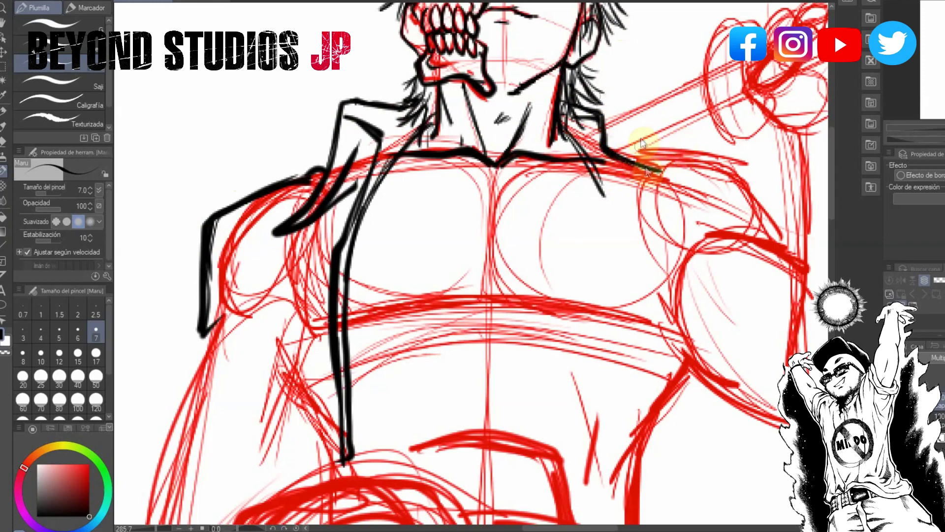
drag(591, 162, 610, 248)
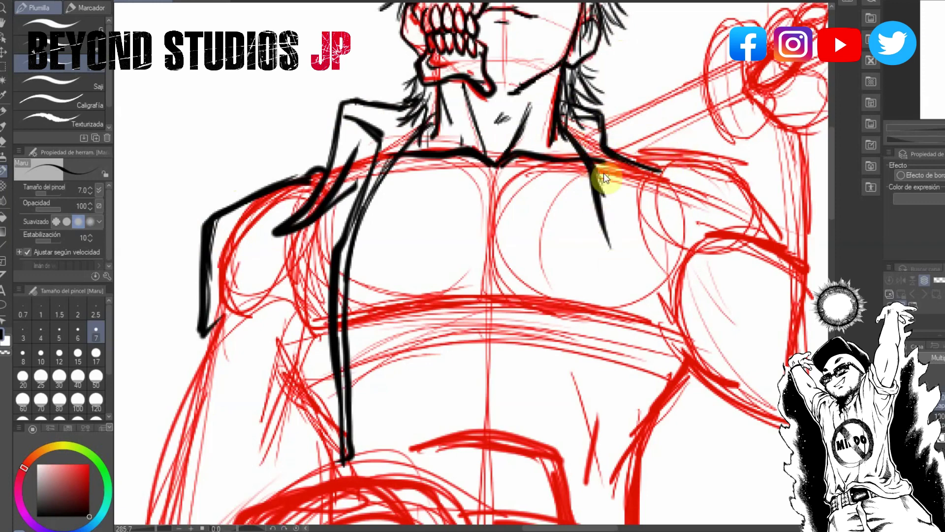
mouse_move(593, 168)
mouse_down()
mouse_move(596, 378)
mouse_move(612, 504)
mouse_up()
mouse_move(598, 207)
mouse_down()
mouse_move(587, 249)
mouse_move(612, 411)
mouse_move(635, 453)
mouse_up()
drag(593, 169, 625, 271)
mouse_move(603, 141)
mouse_down()
mouse_move(619, 167)
mouse_move(595, 163)
mouse_move(659, 186)
mouse_move(664, 211)
mouse_move(607, 186)
mouse_move(615, 183)
mouse_move(587, 135)
mouse_up()
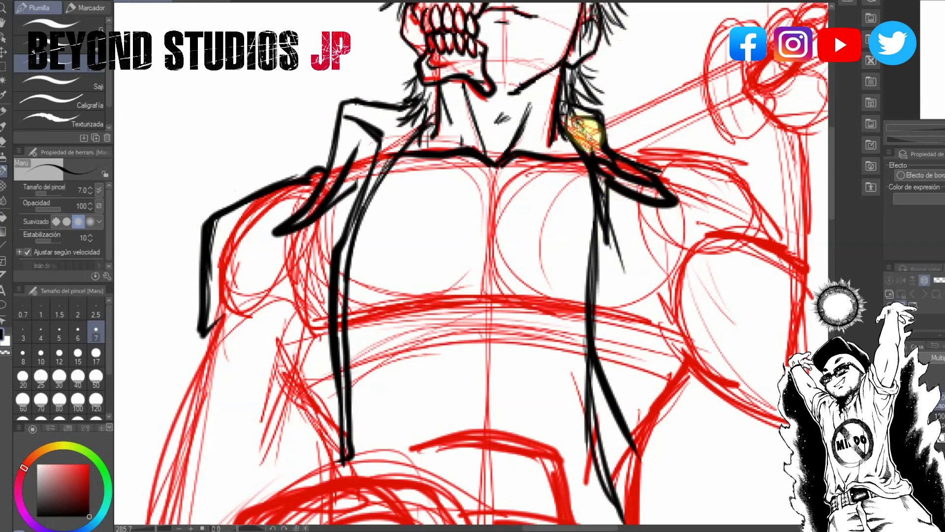
Step: Darken the right collar and ink the right shoulder's short sleeve, with folds running down below the armpit
mouse_move(571, 102)
mouse_down()
mouse_move(600, 119)
mouse_move(612, 158)
mouse_up()
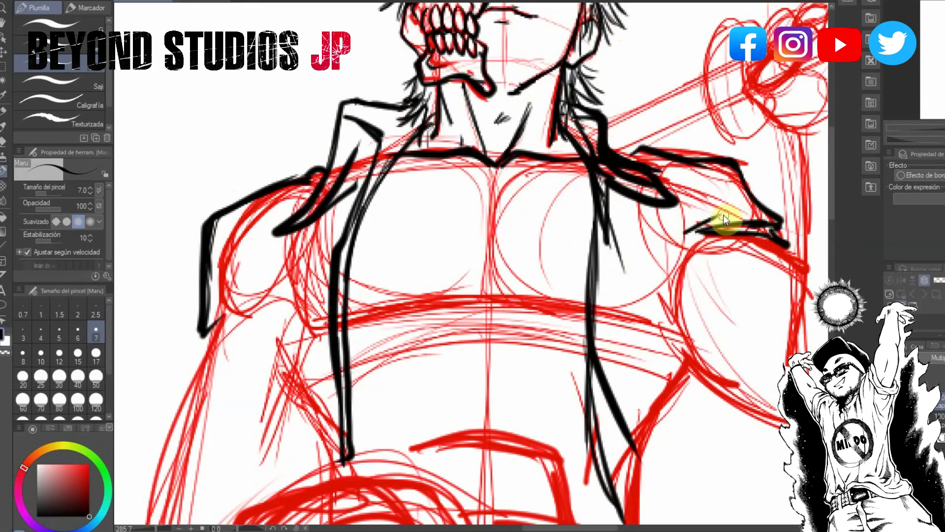
drag(678, 225, 674, 273)
drag(672, 280, 673, 301)
drag(611, 194, 675, 318)
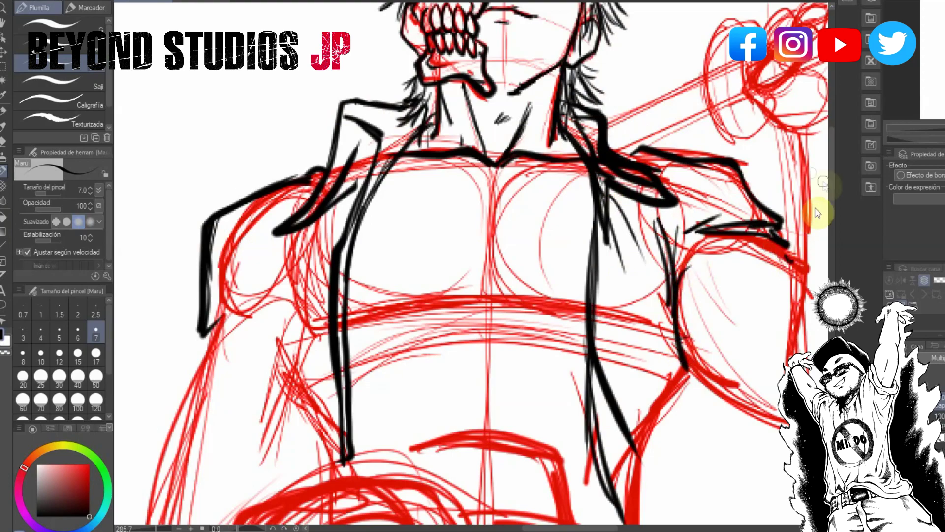
Step: Ink the raised arm's bent elbow, with the lower forearm outline and the inner fold against the upper arm
scroll(831, 194, down, 5)
scroll(829, 202, up, 3)
scroll(639, 522, right, 5)
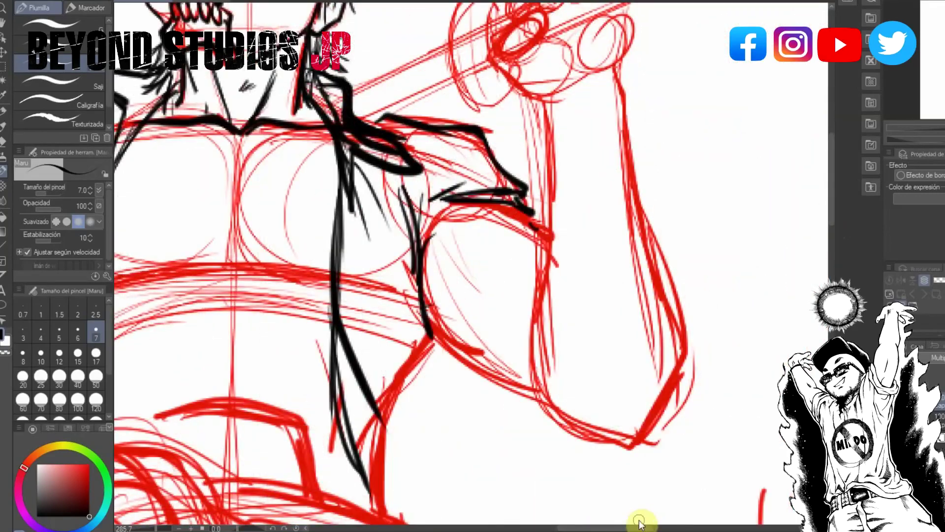
drag(540, 271, 510, 338)
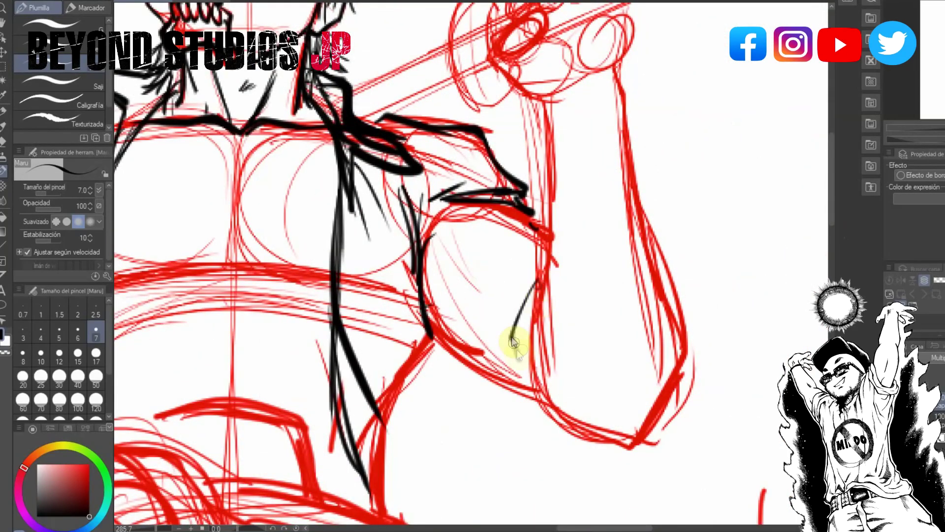
mouse_move(528, 389)
mouse_down()
mouse_move(542, 271)
mouse_move(536, 340)
mouse_up()
mouse_move(544, 270)
mouse_down()
mouse_move(550, 349)
mouse_move(595, 416)
mouse_up()
mouse_move(556, 374)
mouse_down()
mouse_move(633, 443)
mouse_move(652, 235)
mouse_move(683, 315)
mouse_move(682, 357)
mouse_up()
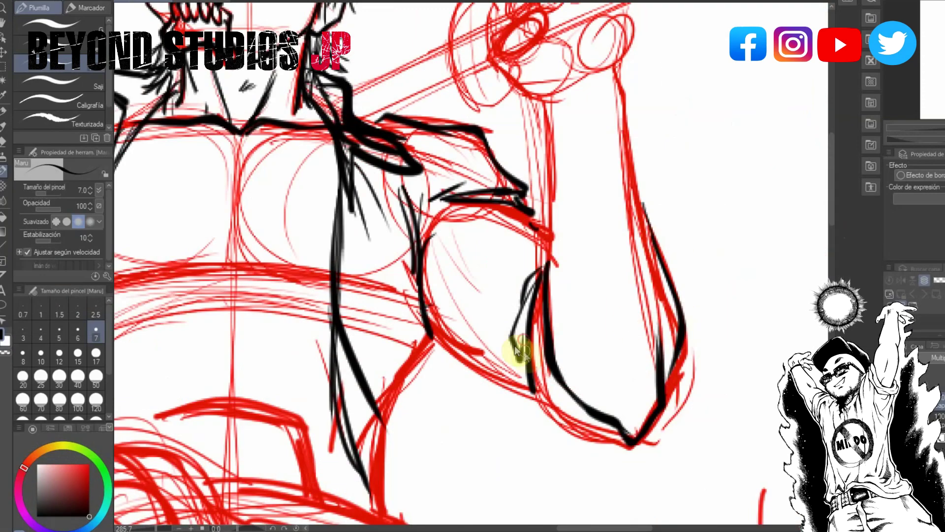
drag(521, 377, 600, 437)
drag(534, 399, 597, 436)
drag(547, 377, 586, 417)
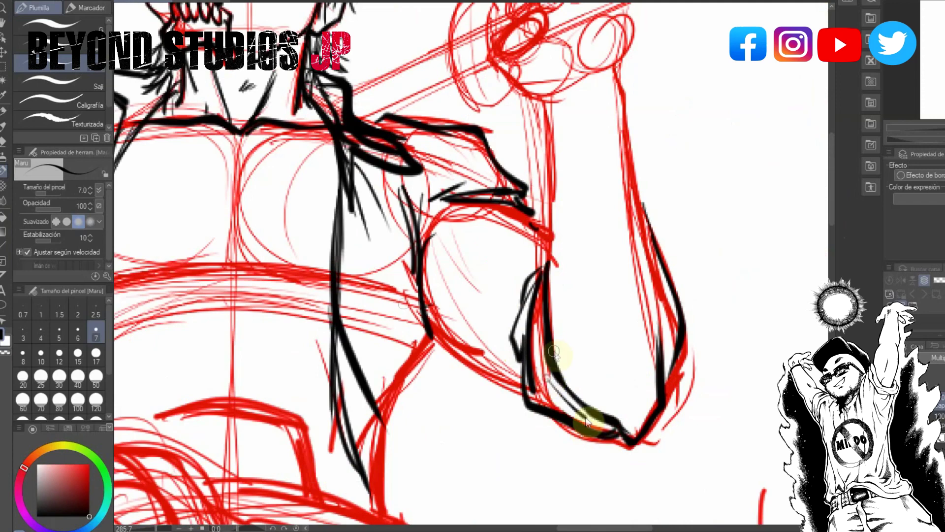
drag(547, 368, 552, 393)
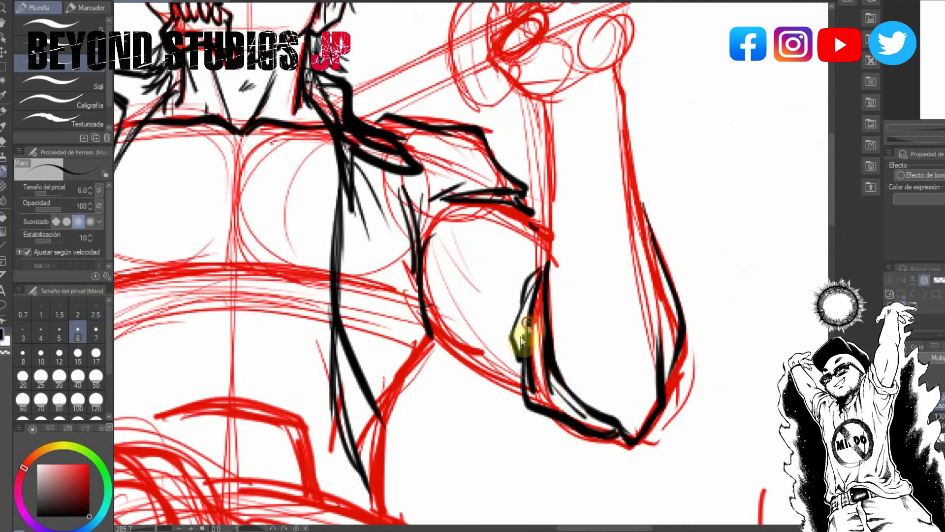
Step: Set the brush size to 6 and ink the raised upper arm's underside, muscle contours and shading under the sleeve's hem
drag(548, 265, 501, 306)
mouse_move(533, 215)
mouse_down()
mouse_move(546, 230)
mouse_move(470, 228)
mouse_move(528, 224)
mouse_move(433, 238)
mouse_up()
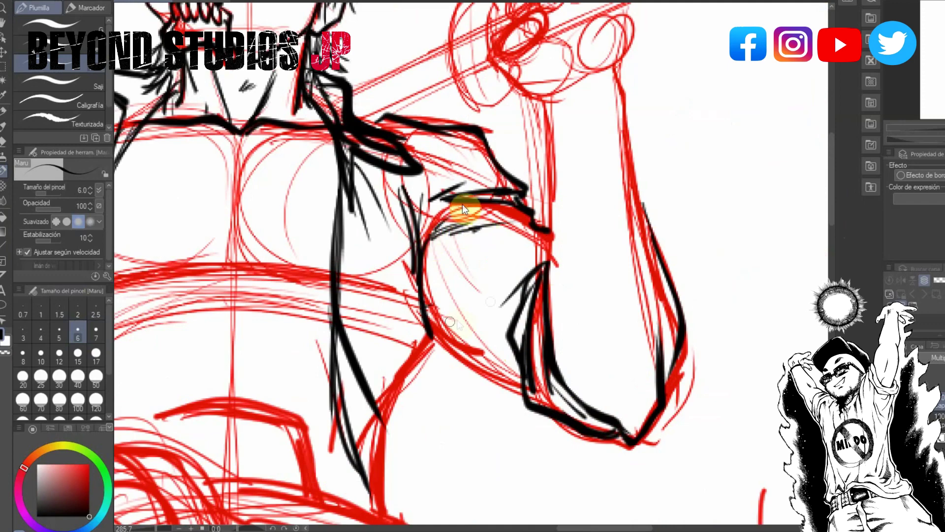
drag(435, 320, 461, 366)
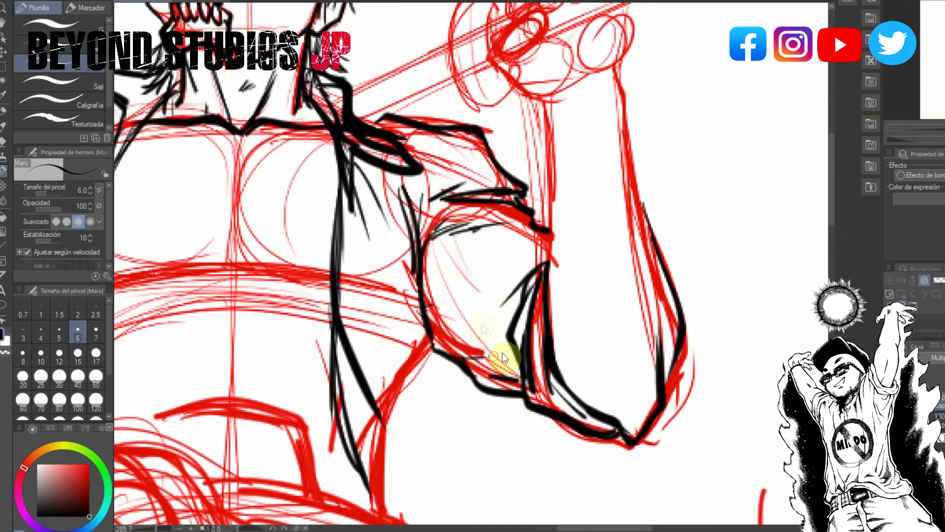
drag(510, 195, 523, 196)
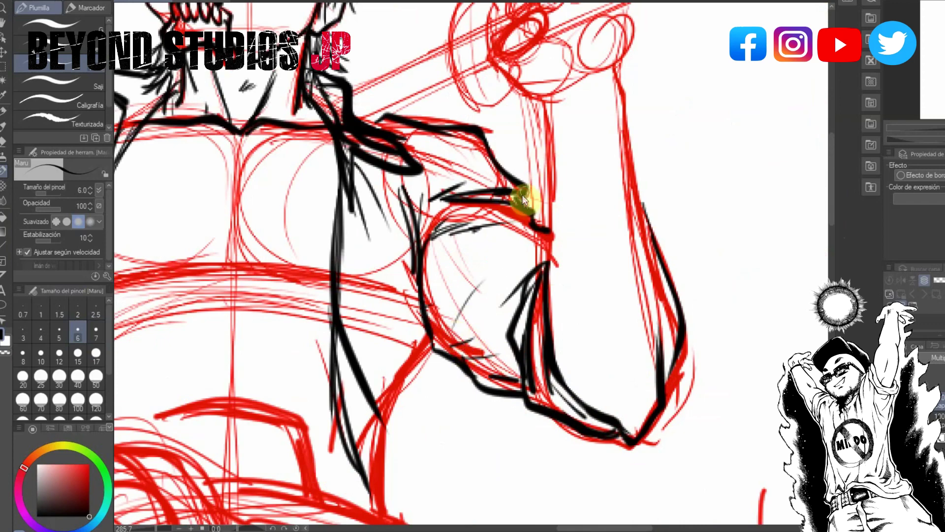
drag(499, 273, 441, 335)
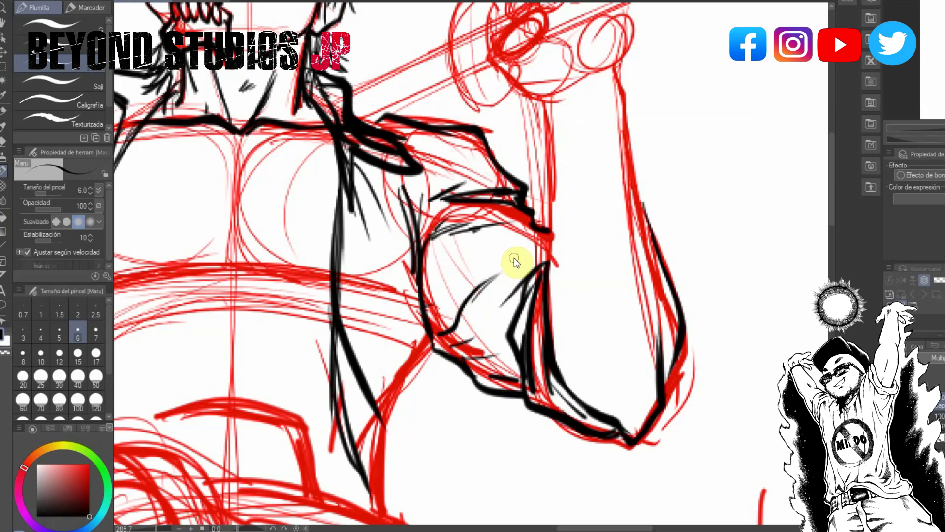
Step: Ink the upper and lower edges of the sword between the jacket collar and the round guard
drag(832, 213, 801, 190)
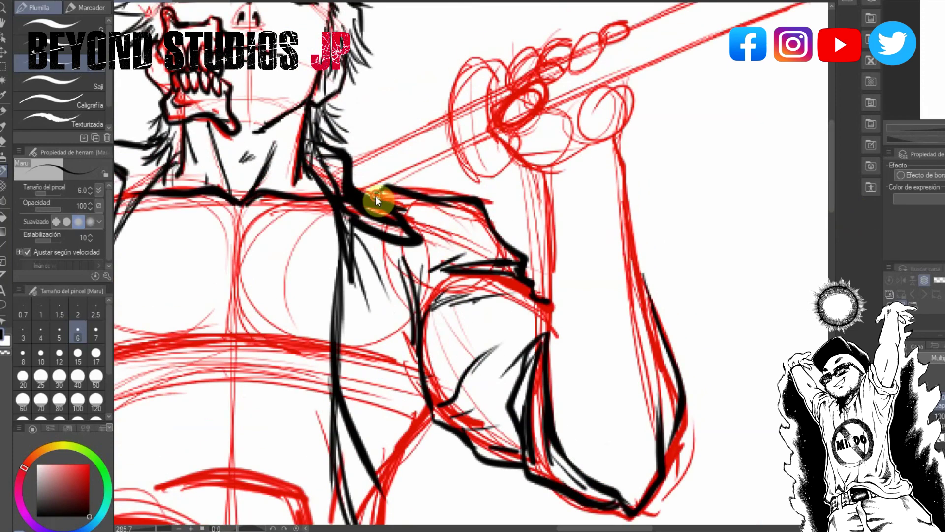
drag(439, 166, 455, 159)
drag(360, 158, 452, 115)
drag(368, 153, 458, 109)
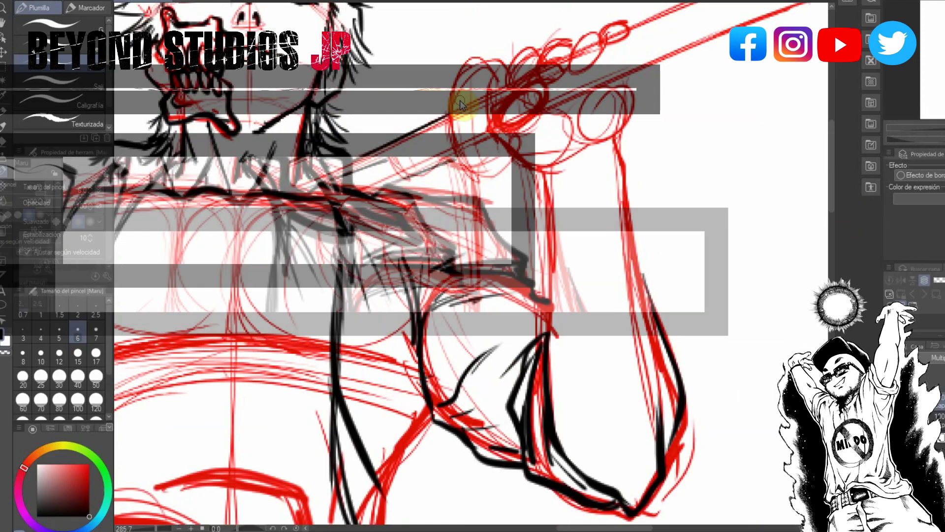
Step: Ink both long edges of the raised forearm up to the wrist and add muscle hatching along its outer side
mouse_move(544, 167)
mouse_down()
mouse_move(557, 273)
mouse_move(552, 325)
mouse_up()
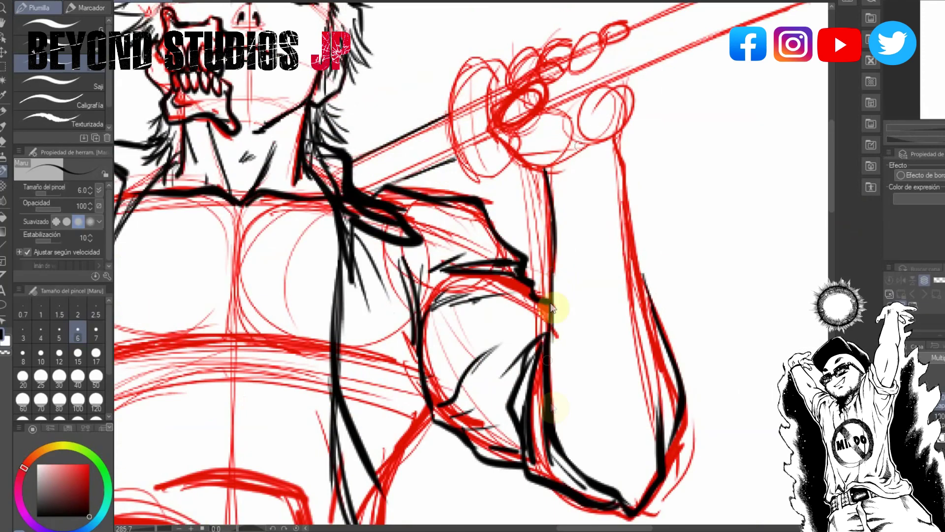
drag(617, 143, 655, 325)
drag(609, 250, 619, 296)
drag(613, 261, 634, 365)
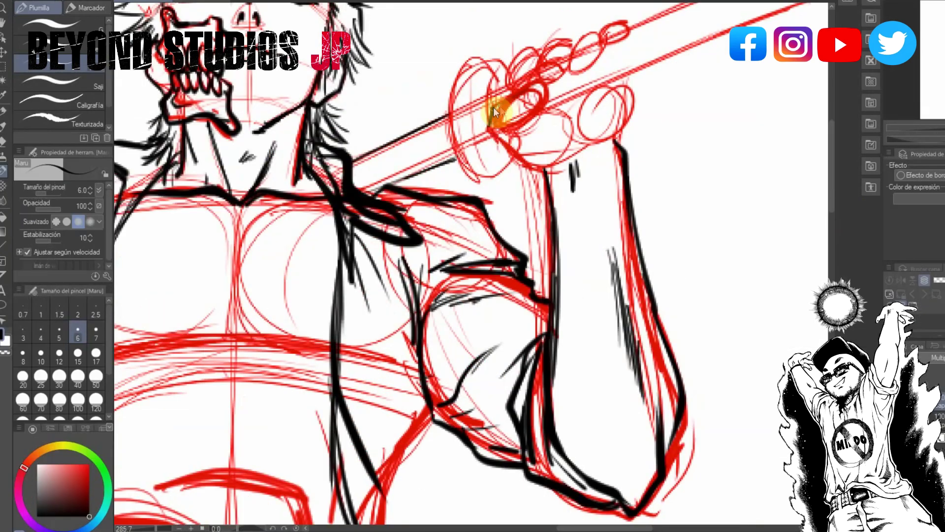
Step: Ink the hand gripping the sword, outlining the palm, thumb, curled fingers and heel of the hand
mouse_move(491, 129)
mouse_down()
mouse_move(535, 83)
mouse_move(544, 95)
mouse_move(517, 126)
mouse_move(535, 127)
mouse_move(490, 134)
mouse_move(556, 169)
mouse_up()
mouse_move(520, 131)
mouse_down()
mouse_move(559, 114)
mouse_move(537, 119)
mouse_move(571, 139)
mouse_up()
drag(575, 105, 584, 94)
mouse_move(632, 117)
mouse_down()
mouse_move(632, 79)
mouse_move(622, 139)
mouse_move(632, 81)
mouse_up()
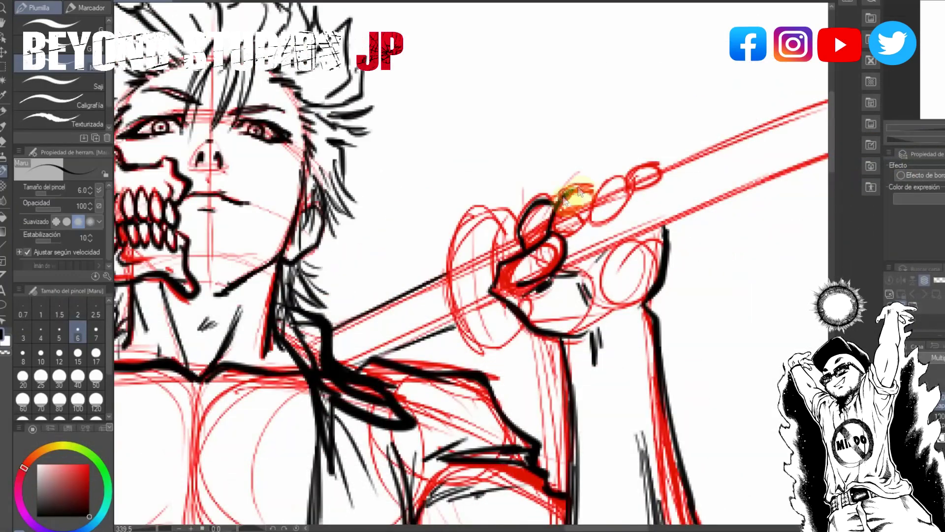
drag(592, 196, 585, 223)
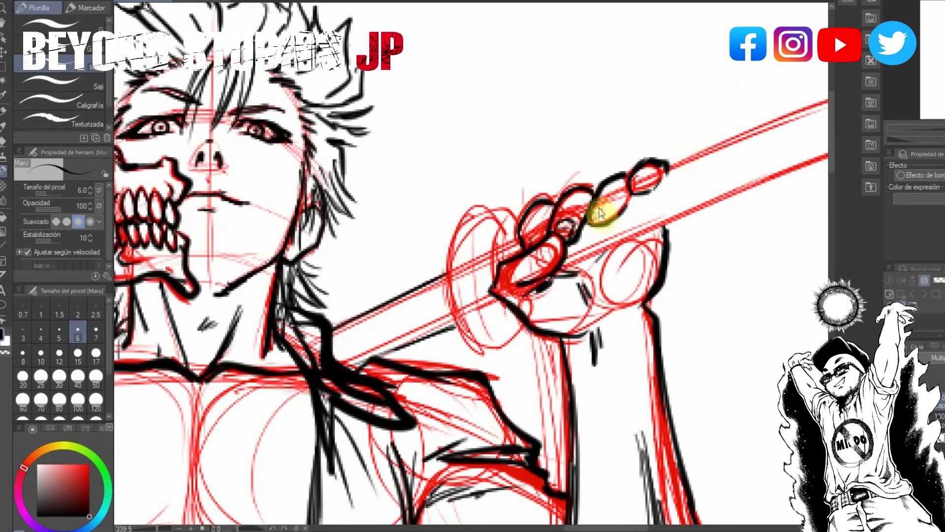
Step: Ink the left pectoral's inner and lower edges with brush size 7, adding short muscle hatching at size 6
drag(944, 129, 938, 129)
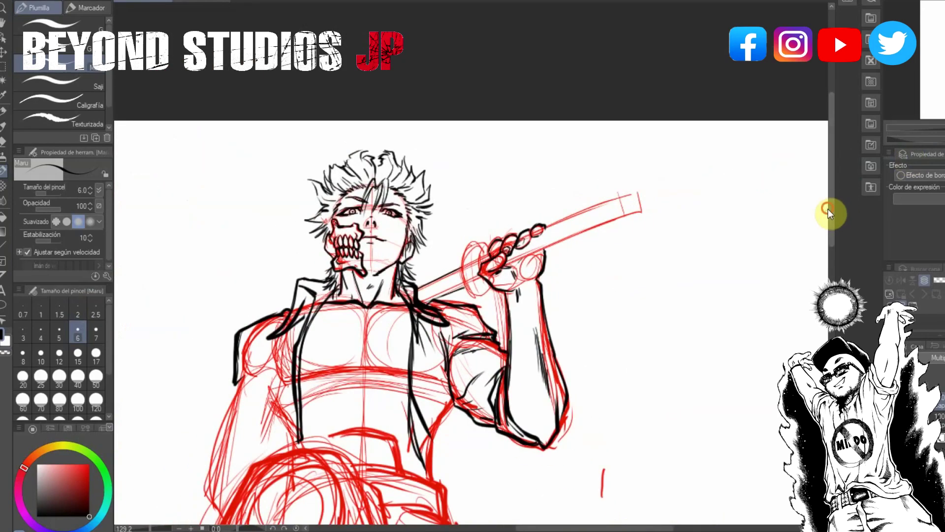
drag(828, 144, 832, 271)
drag(935, 129, 942, 129)
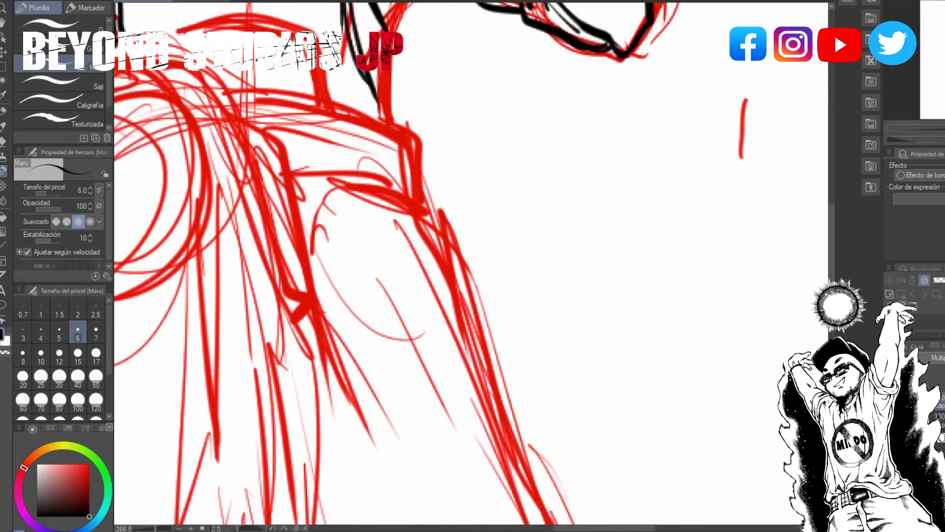
drag(638, 527, 582, 527)
drag(832, 247, 830, 187)
drag(589, 528, 621, 530)
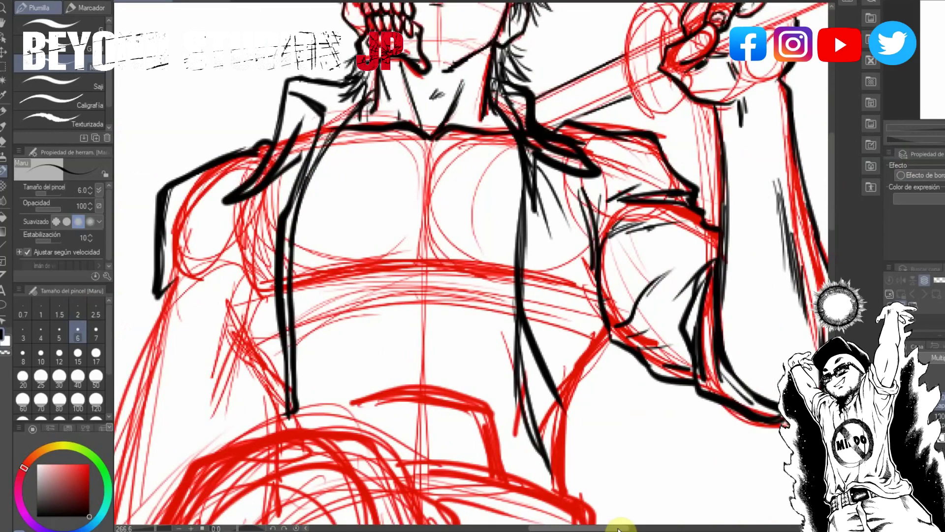
click(97, 337)
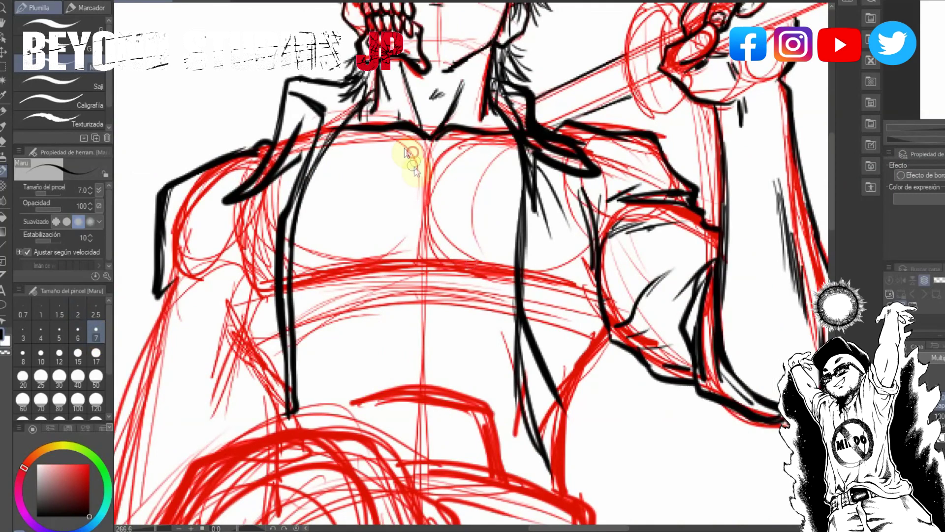
drag(421, 169, 422, 229)
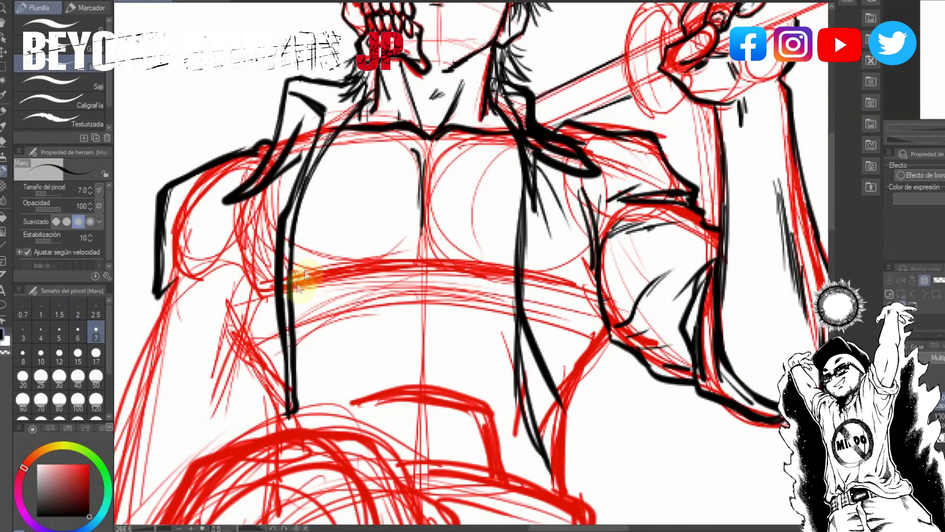
drag(300, 275, 400, 259)
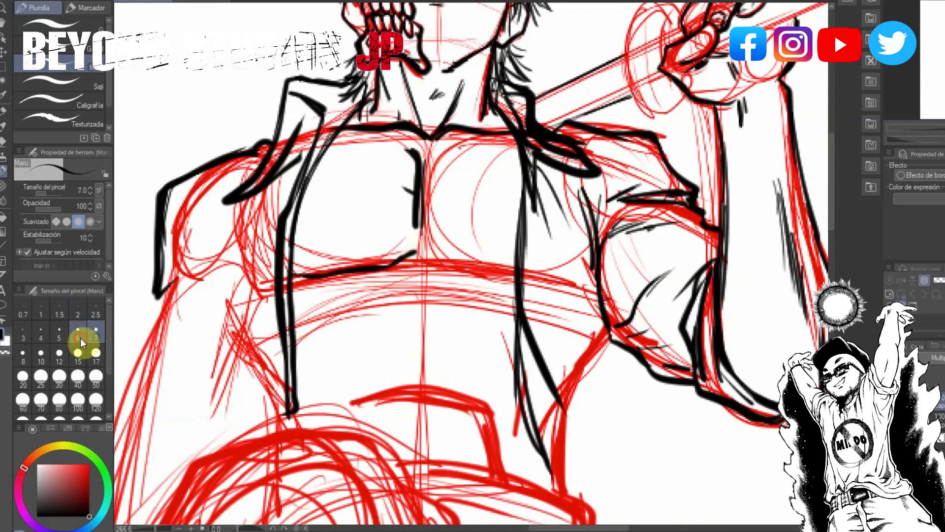
drag(297, 232, 319, 221)
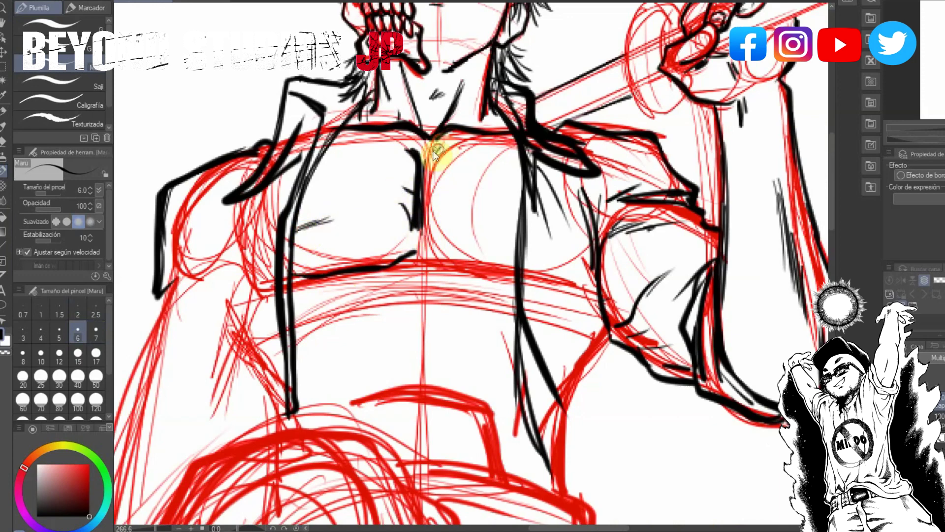
Step: Ink the right pectoral's inner and lower edges and add short hatching across the muscle
drag(428, 148, 426, 241)
drag(470, 270, 512, 276)
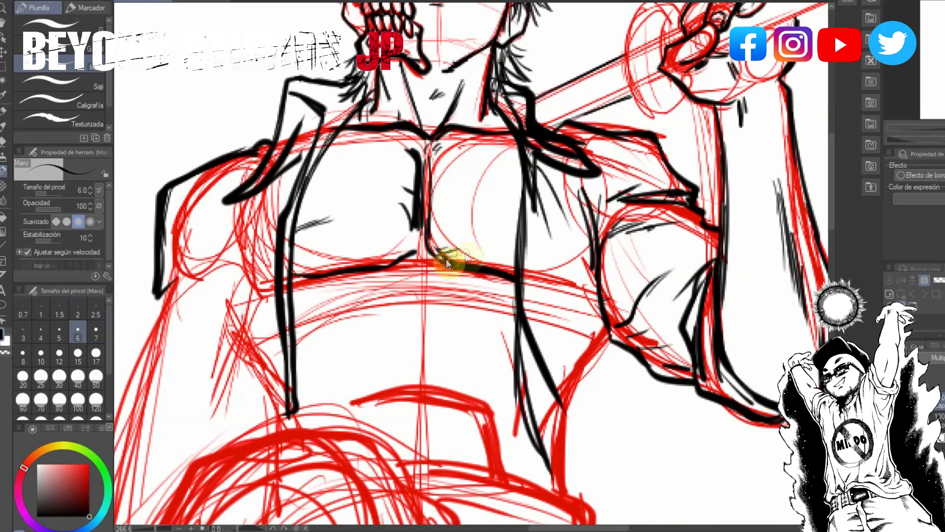
mouse_move(433, 183)
mouse_down()
mouse_move(465, 187)
mouse_move(516, 174)
mouse_up()
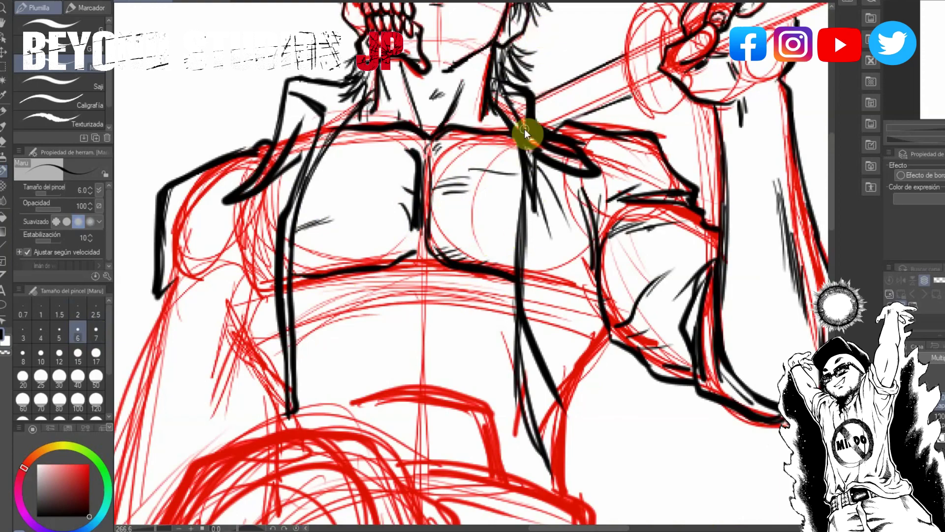
Step: Ink the rib arch, the abdomen's centre line and the abdominal muscle segments, plus the jacket's flared lower flap on the right
scroll(835, 193, down, 3)
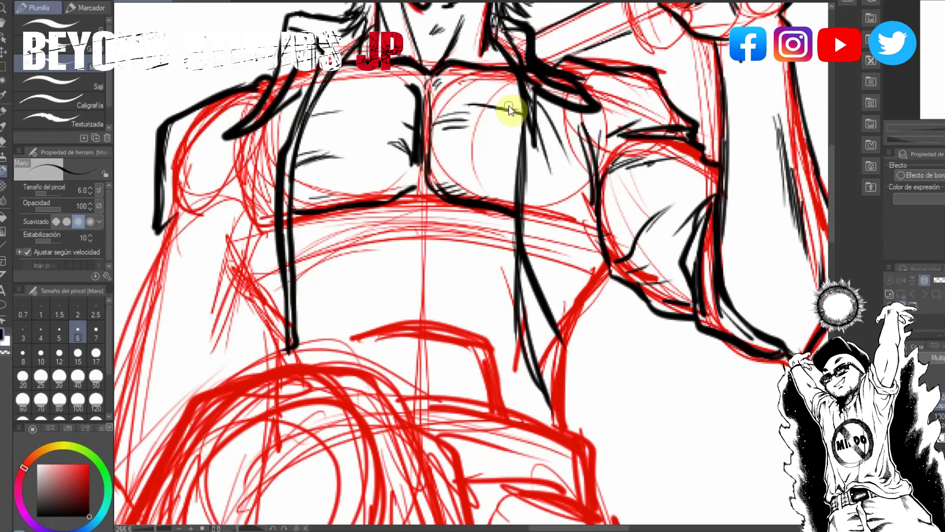
mouse_move(356, 261)
mouse_down()
mouse_move(418, 223)
mouse_move(496, 253)
mouse_up()
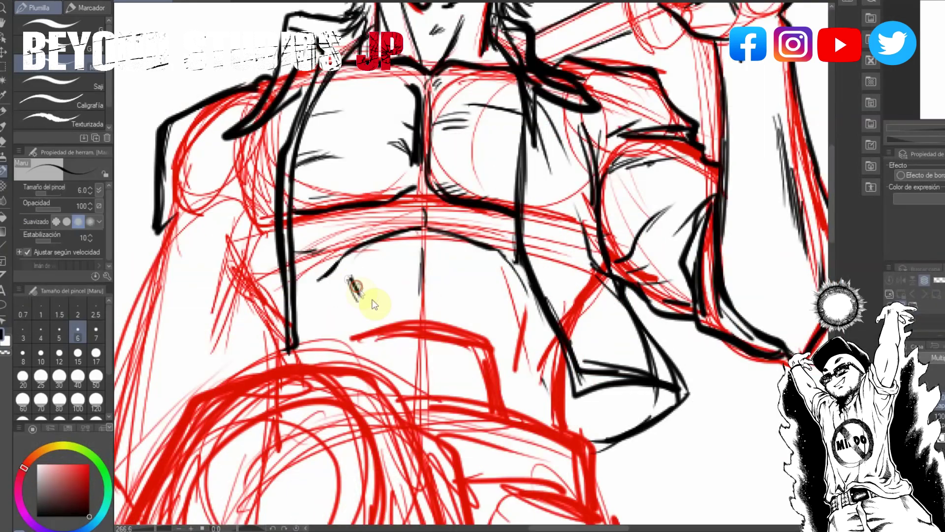
mouse_move(348, 276)
mouse_down()
mouse_move(360, 298)
mouse_move(485, 306)
mouse_move(502, 288)
mouse_move(496, 340)
mouse_up()
drag(427, 291, 426, 244)
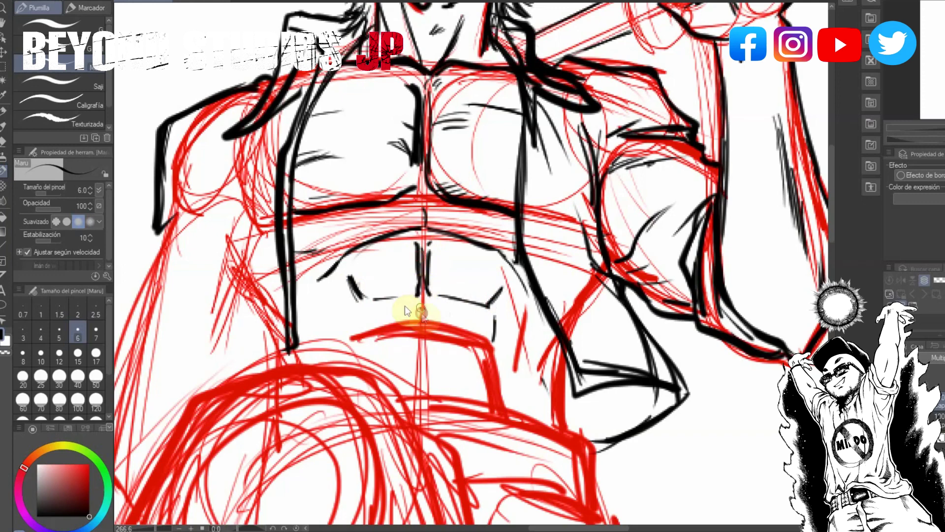
drag(358, 312, 358, 336)
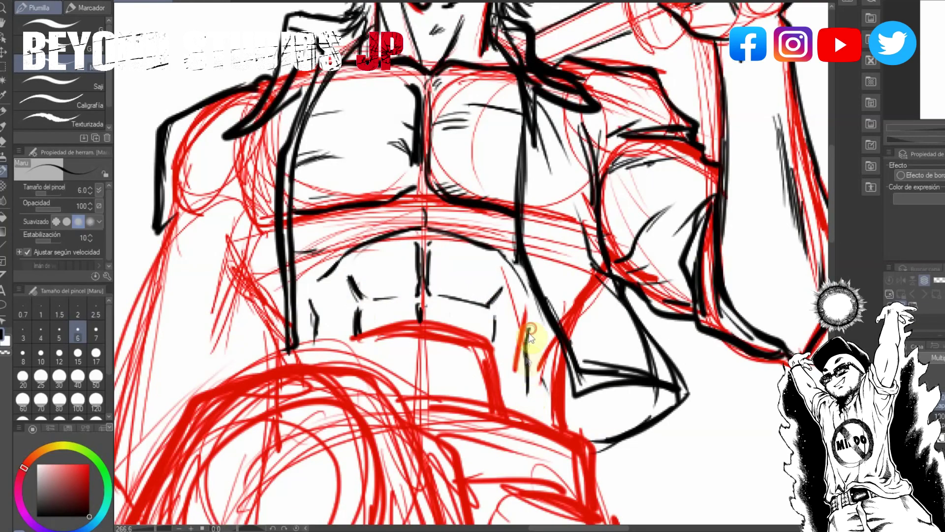
Step: Ink the right side of the waist, the lower abdominal contour and the upper edge of the waistband
mouse_move(529, 327)
mouse_down()
mouse_move(528, 393)
mouse_move(574, 426)
mouse_up()
drag(557, 345, 580, 453)
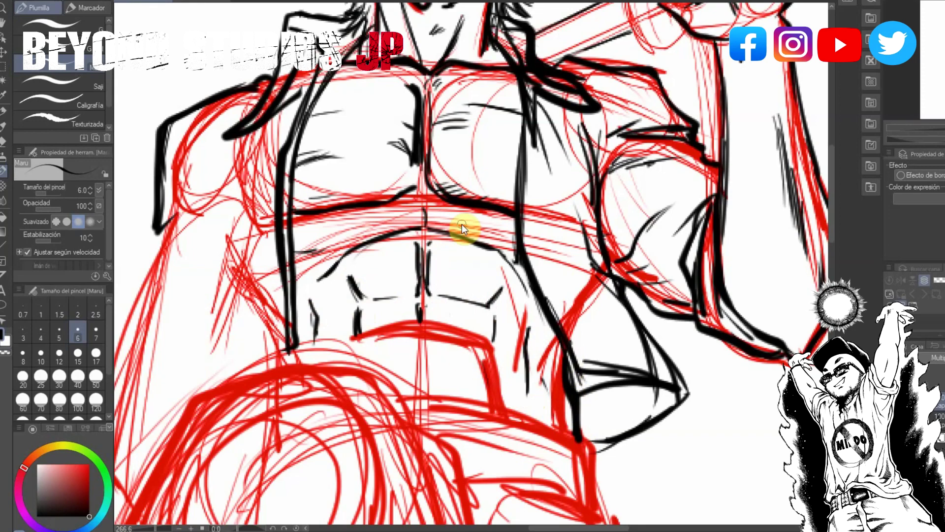
mouse_move(358, 348)
mouse_down()
mouse_move(359, 338)
mouse_move(401, 331)
mouse_move(494, 374)
mouse_up()
drag(389, 398, 539, 422)
drag(597, 487, 597, 492)
drag(551, 447, 607, 480)
Step: With brush size 8, ink the top and inner edge of the raised thigh and both edges of the belt
scroll(628, 492, down, 2)
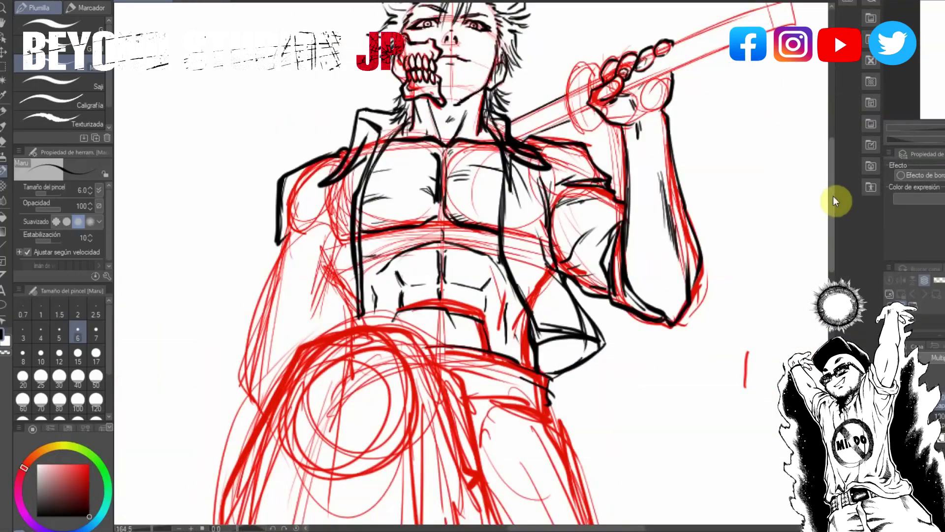
drag(833, 196, 836, 241)
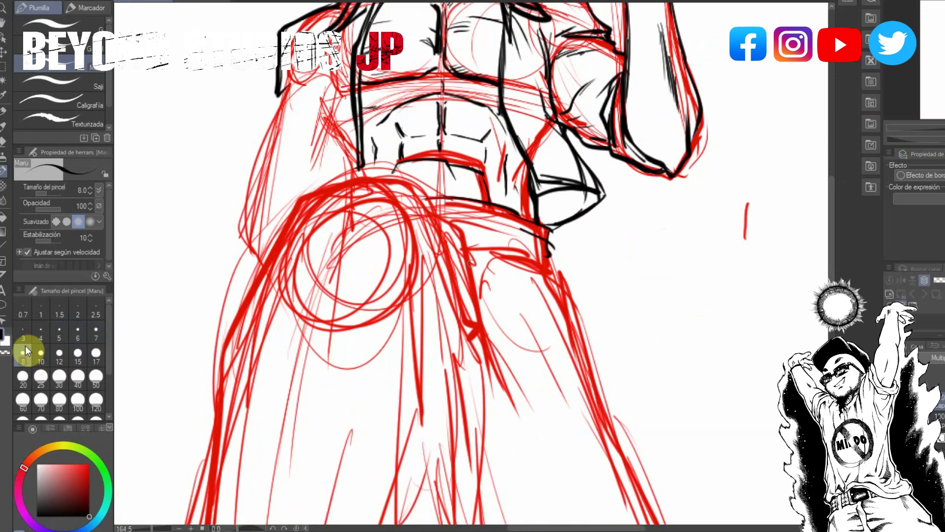
drag(385, 185, 440, 225)
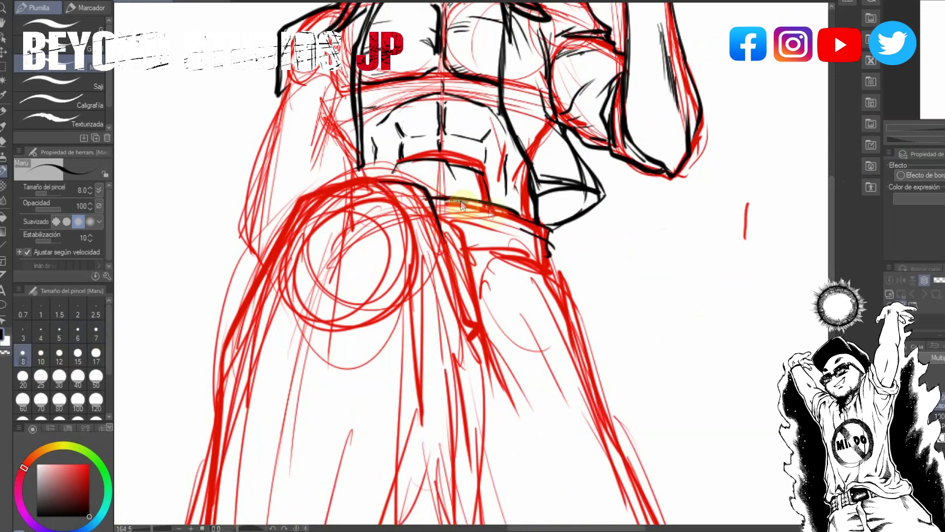
drag(440, 197, 493, 210)
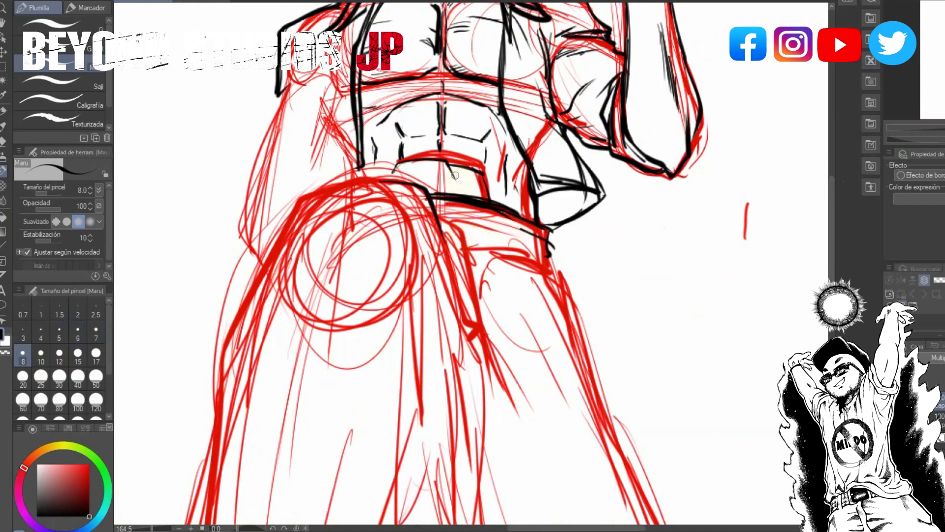
drag(452, 230, 478, 326)
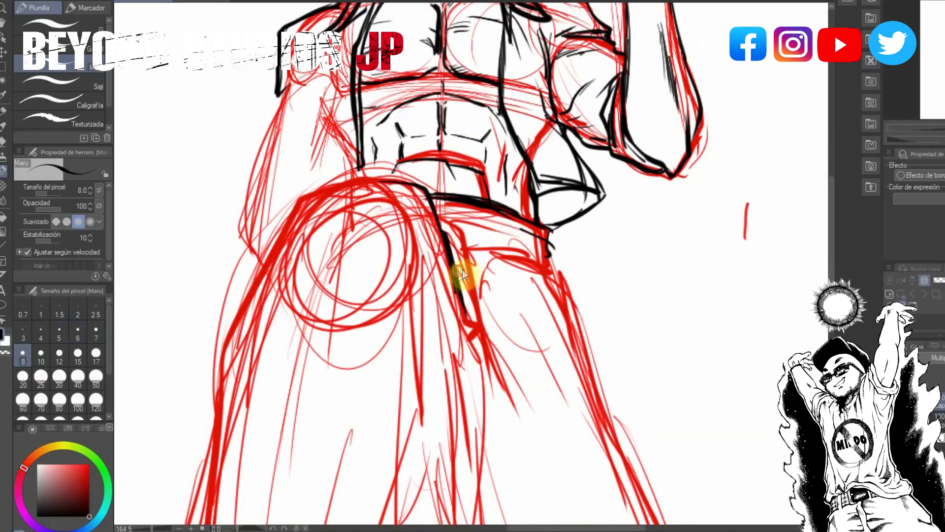
drag(452, 260, 460, 322)
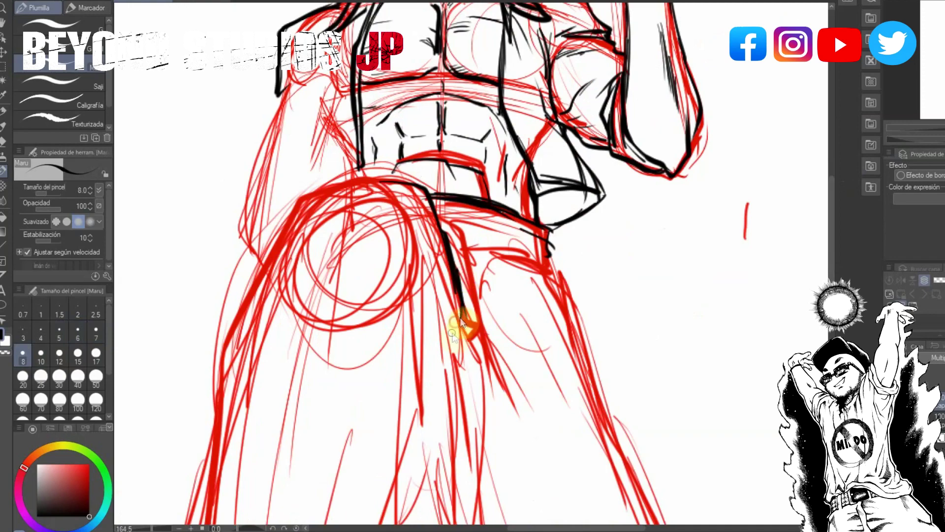
drag(450, 244, 536, 248)
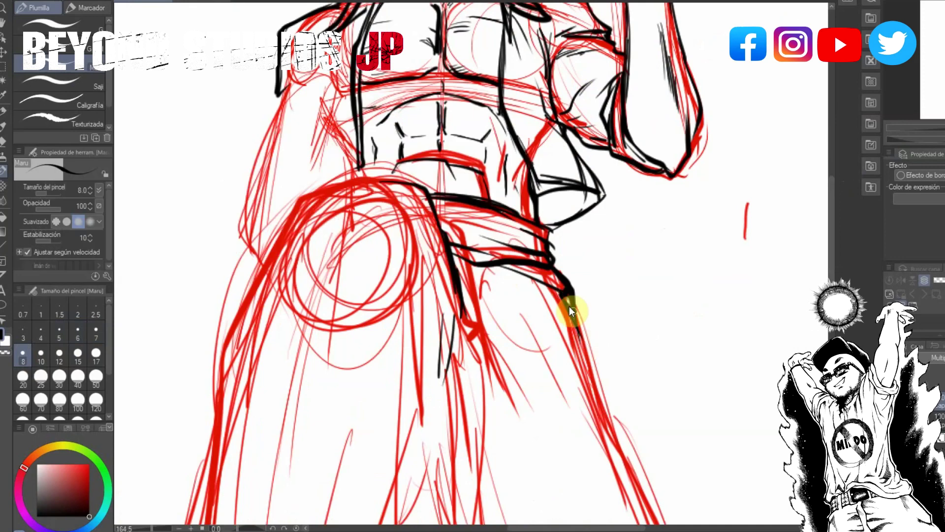
Step: Ink the outer contours of both thighs and strengthen the line over the raised left knee
drag(569, 306, 618, 464)
mouse_move(371, 191)
mouse_down()
mouse_move(412, 188)
mouse_move(335, 179)
mouse_up()
drag(273, 244, 267, 256)
mouse_move(294, 209)
mouse_down()
mouse_move(260, 283)
mouse_move(223, 435)
mouse_up()
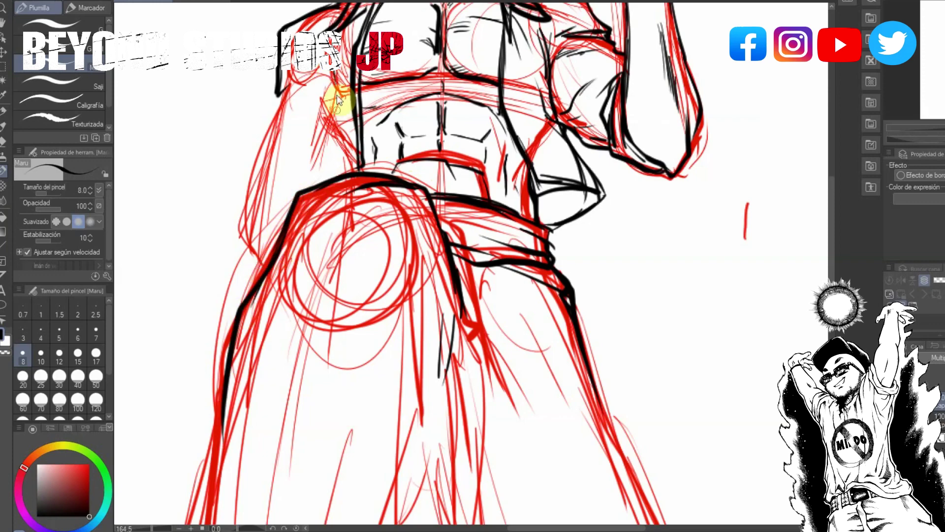
Step: Ink the lowered left arm's outer sleeve edge, armpit creases and inner sleeve folds with brush size 7
scroll(329, 97, up, 3)
drag(613, 527, 574, 517)
drag(831, 279, 831, 260)
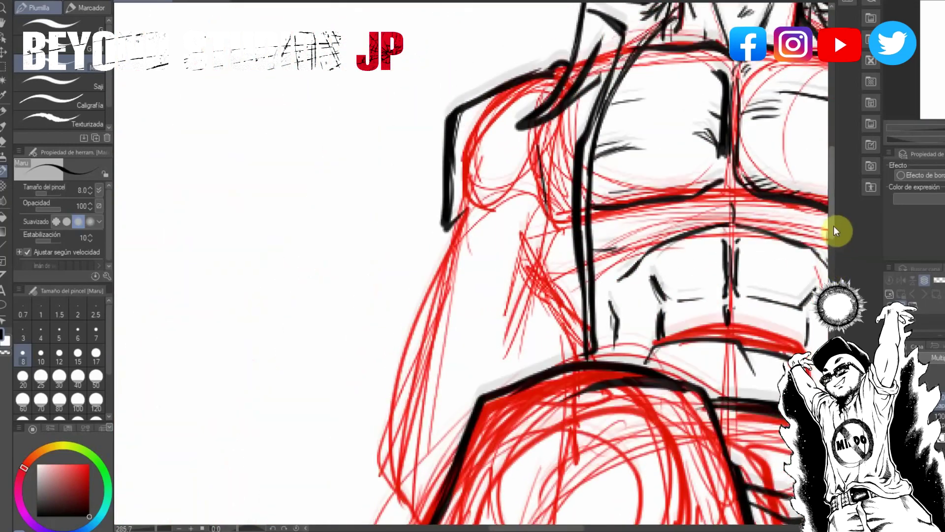
click(94, 333)
drag(535, 131, 539, 184)
drag(505, 143, 529, 176)
mouse_move(453, 169)
mouse_down()
mouse_move(449, 217)
mouse_move(471, 183)
mouse_move(447, 132)
mouse_move(454, 181)
mouse_move(457, 92)
mouse_move(451, 224)
mouse_move(406, 379)
mouse_up()
drag(524, 175, 551, 248)
drag(559, 177, 540, 327)
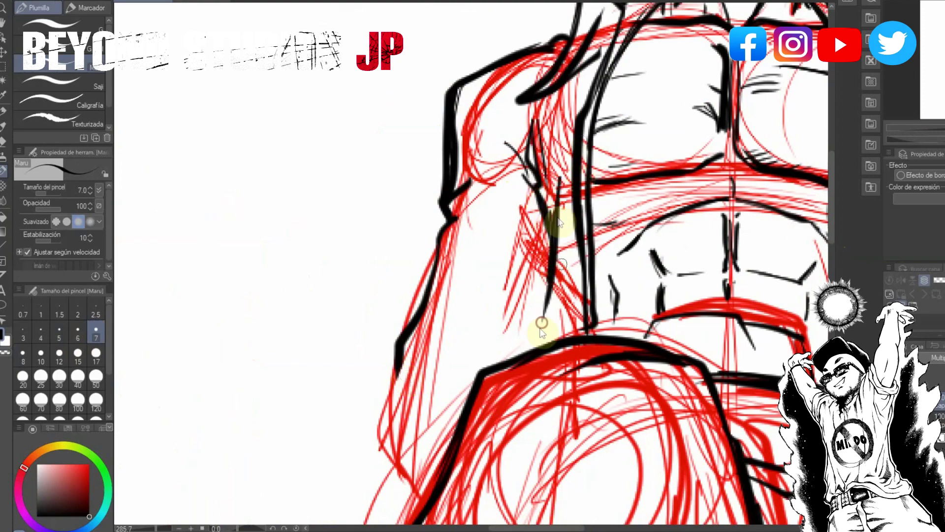
drag(527, 212, 541, 266)
drag(537, 269, 512, 354)
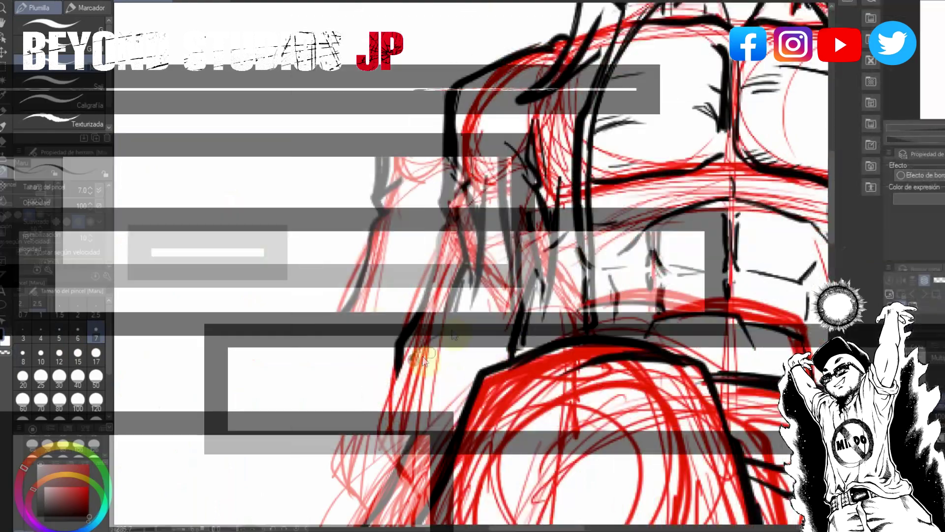
Step: Ink the elbow folds, lower sleeve and pointed cuff of the left arm down to where it meets the thigh
mouse_move(398, 376)
mouse_down()
mouse_move(474, 329)
mouse_move(496, 352)
mouse_up()
drag(477, 310, 512, 343)
mouse_move(401, 374)
mouse_down()
mouse_move(376, 433)
mouse_move(387, 465)
mouse_move(460, 407)
mouse_up()
drag(470, 337, 499, 356)
mouse_move(400, 360)
mouse_down()
mouse_move(472, 331)
mouse_move(470, 339)
mouse_up()
drag(480, 294, 504, 313)
drag(462, 304, 501, 277)
drag(451, 220, 490, 205)
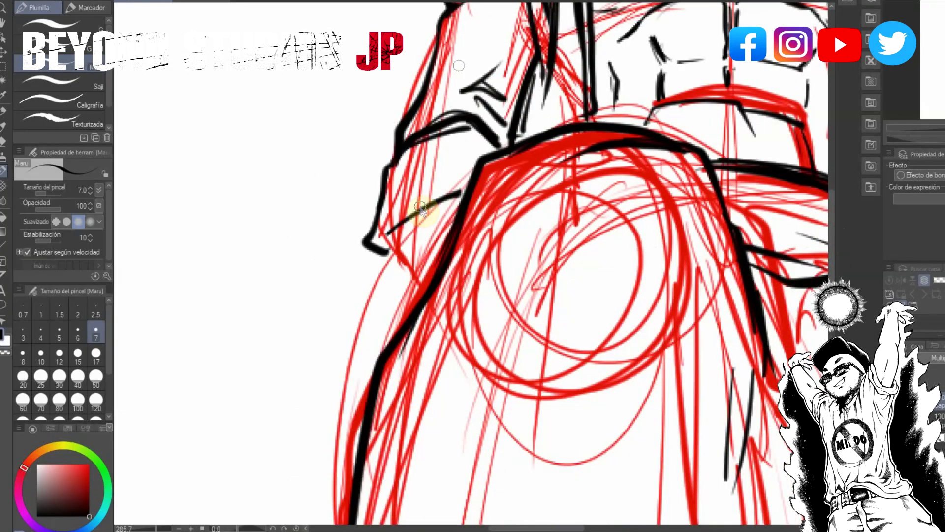
mouse_move(389, 231)
mouse_down()
mouse_move(460, 190)
mouse_move(401, 261)
mouse_up()
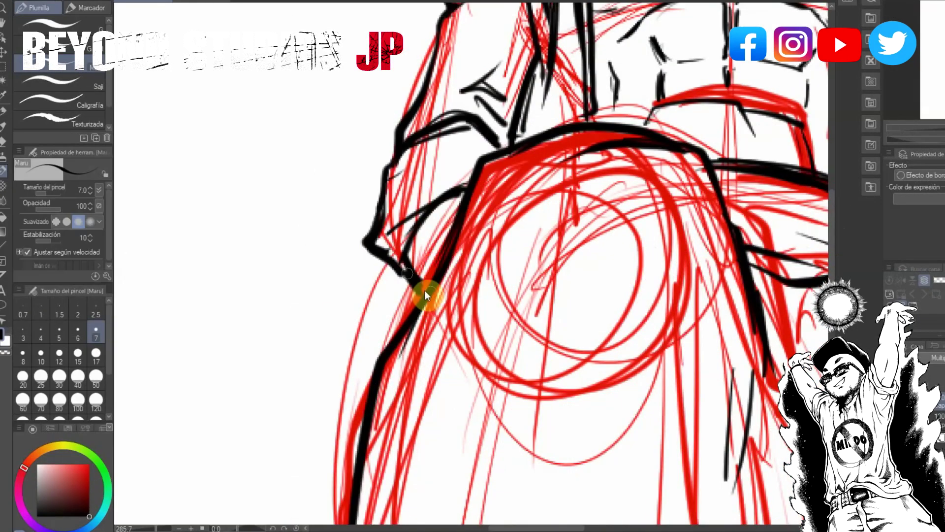
mouse_move(407, 270)
mouse_down()
mouse_move(419, 286)
mouse_move(421, 252)
mouse_up()
Step: Ink the inner edge of the left trouser leg and the angular cloth folds below the belt at the crotch
scroll(472, 189, down, 5)
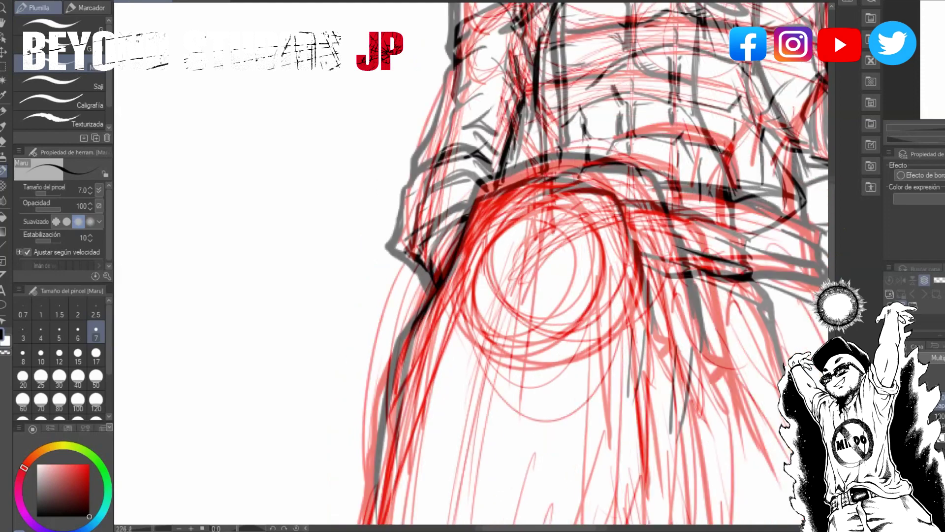
drag(832, 197, 831, 231)
drag(619, 229, 609, 266)
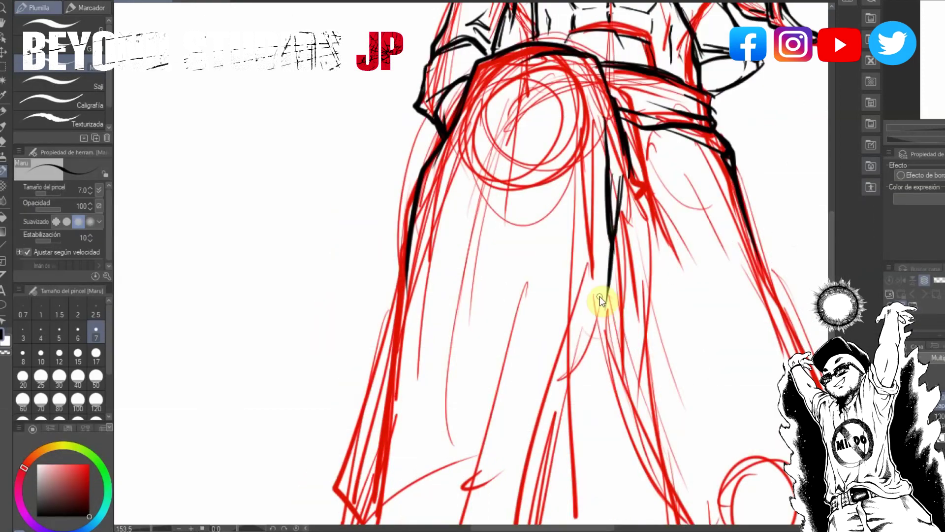
drag(623, 197, 610, 236)
drag(618, 251, 608, 295)
drag(614, 234, 613, 291)
drag(608, 132, 612, 241)
mouse_move(623, 201)
mouse_down()
mouse_move(614, 251)
mouse_move(627, 245)
mouse_move(612, 299)
mouse_move(629, 384)
mouse_up()
drag(624, 244, 609, 260)
Step: Extend the inner trouser edge and long folds between the legs with brush size 8, and thicken the right thigh's outer contour
click(23, 355)
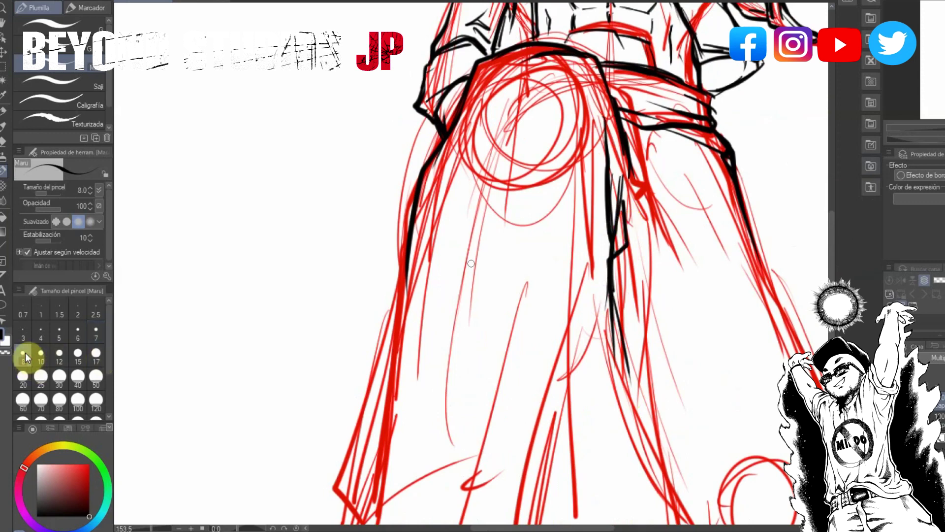
mouse_move(611, 296)
mouse_down()
mouse_move(633, 379)
mouse_move(621, 437)
mouse_move(635, 505)
mouse_up()
drag(603, 382, 606, 523)
drag(639, 451, 643, 503)
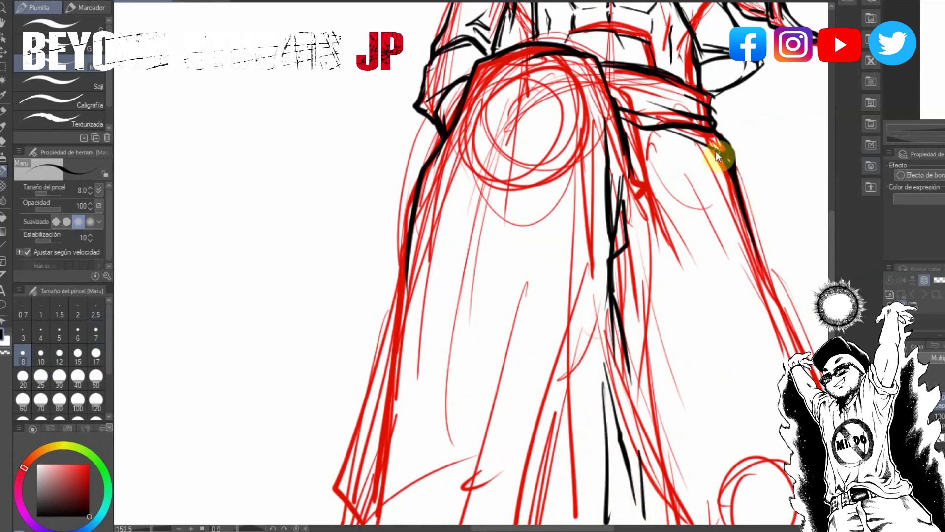
drag(722, 154, 746, 251)
Step: Ink the left trouser leg's knee crease, outer edge, long vertical folds and part of its hem
drag(549, 81, 517, 212)
drag(418, 194, 393, 399)
drag(400, 283, 374, 367)
mouse_move(398, 320)
mouse_down()
mouse_move(331, 486)
mouse_move(368, 509)
mouse_up()
drag(546, 248, 489, 470)
drag(486, 487, 478, 511)
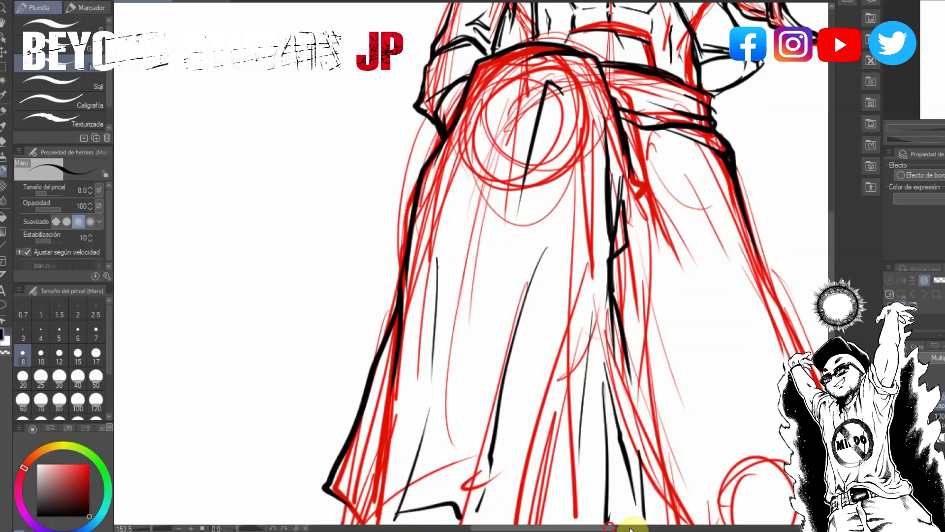
Step: Extend the right trouser leg's outer contour downward and reinforce the belt's upper edge at the right side of the waist
drag(626, 527, 659, 526)
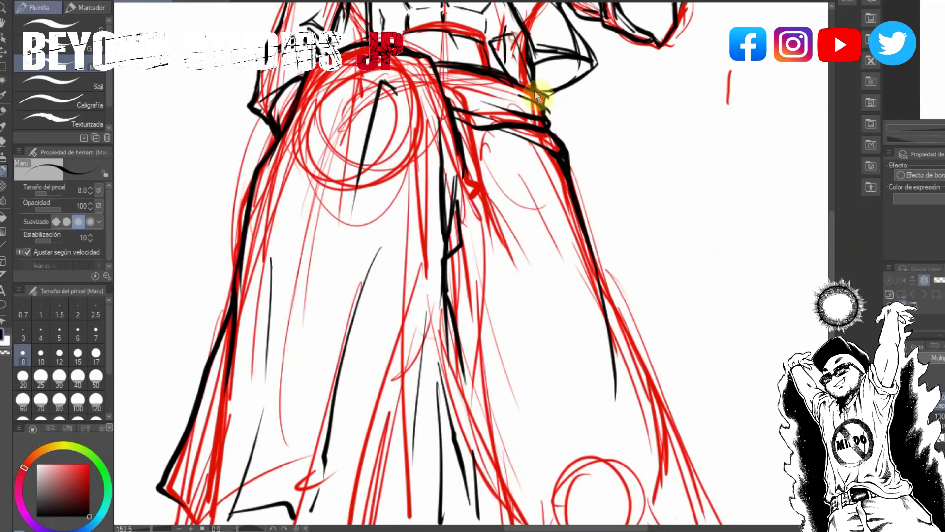
drag(545, 88, 504, 82)
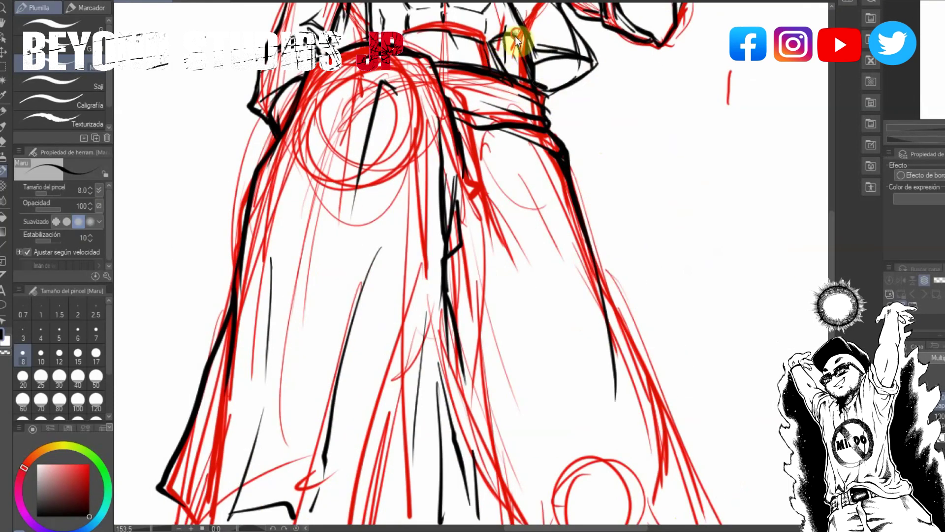